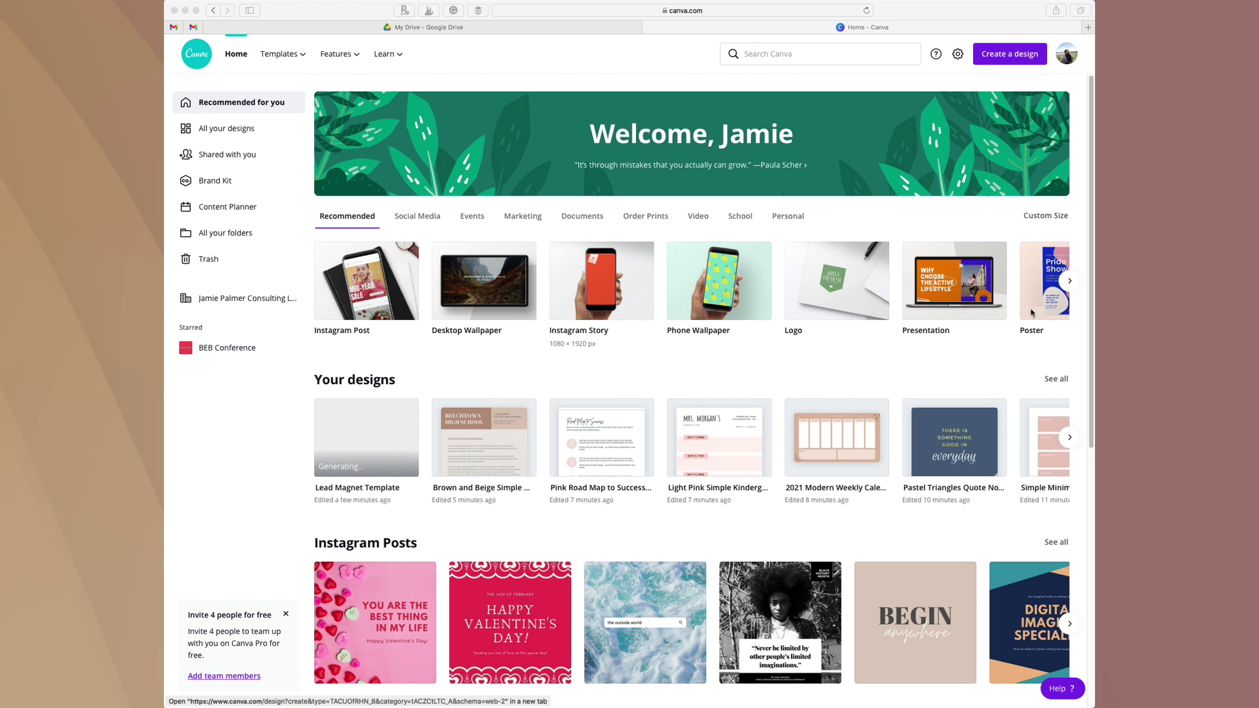
Create a new Instagram Post design and browse the Uploads, Photos, Elements and Text panels
{"action": "left_click", "coordinate": [1004, 64]}
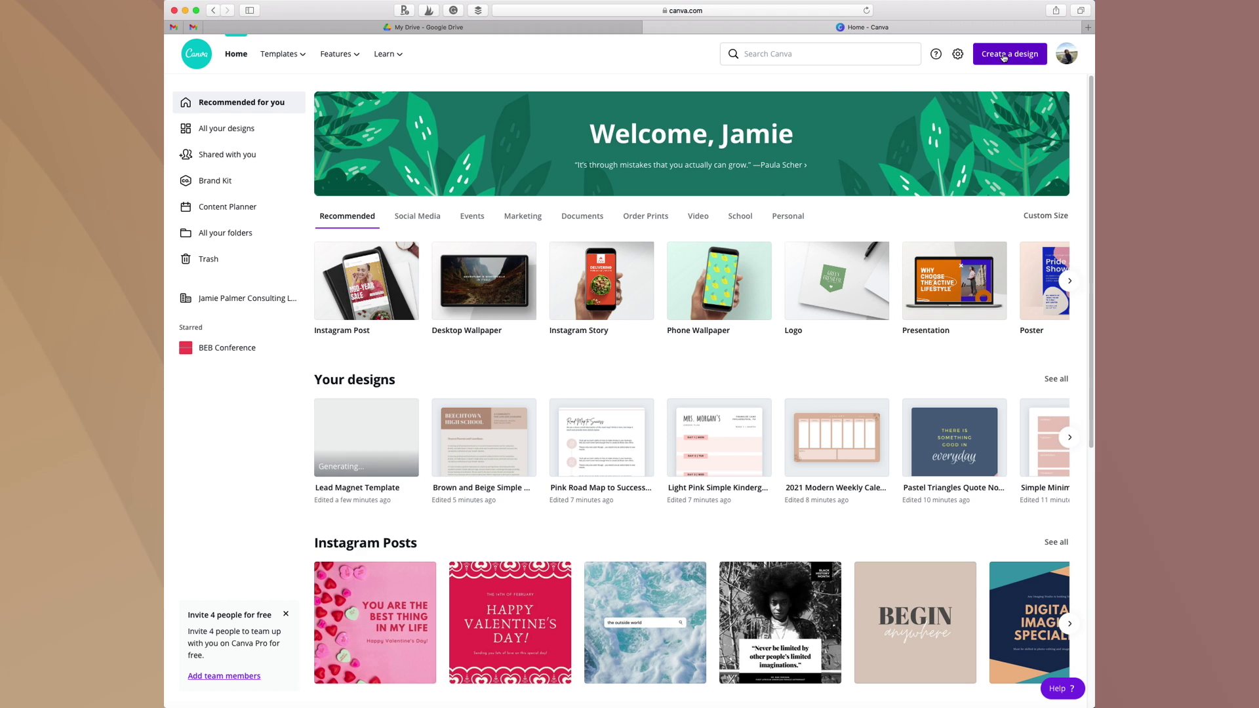
{"action": "left_click", "coordinate": [1004, 58]}
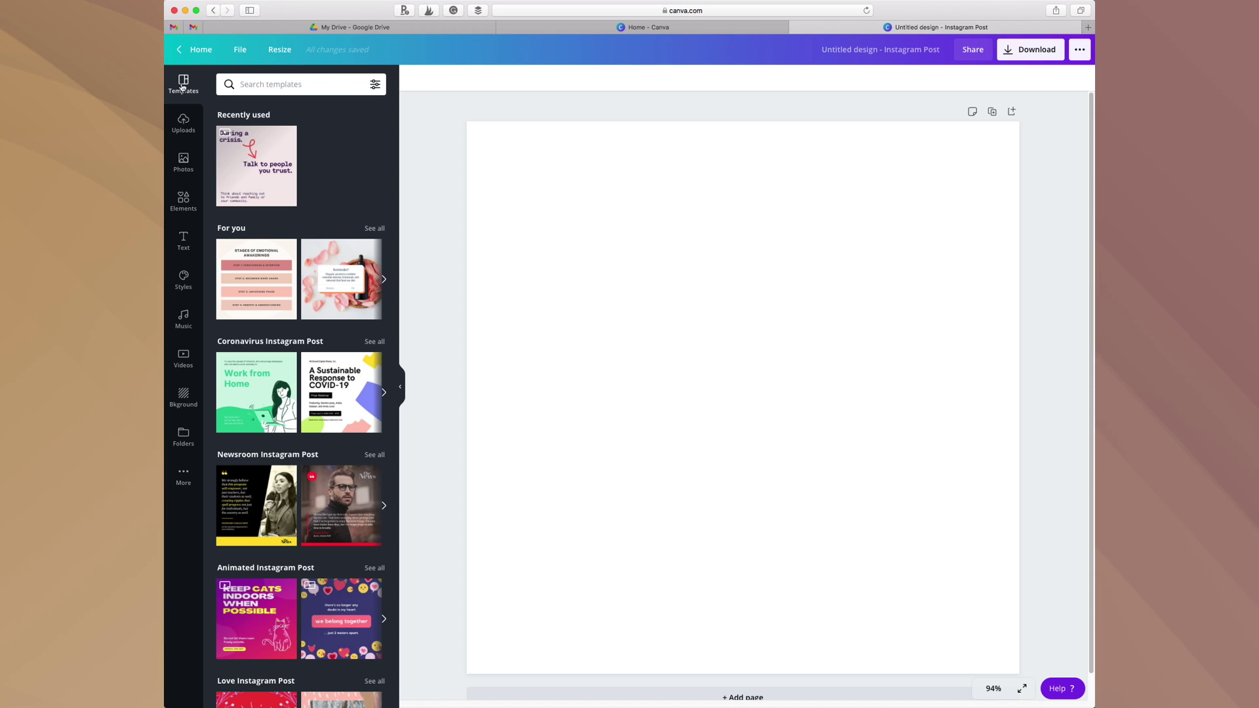
{"action": "left_click", "coordinate": [175, 136]}
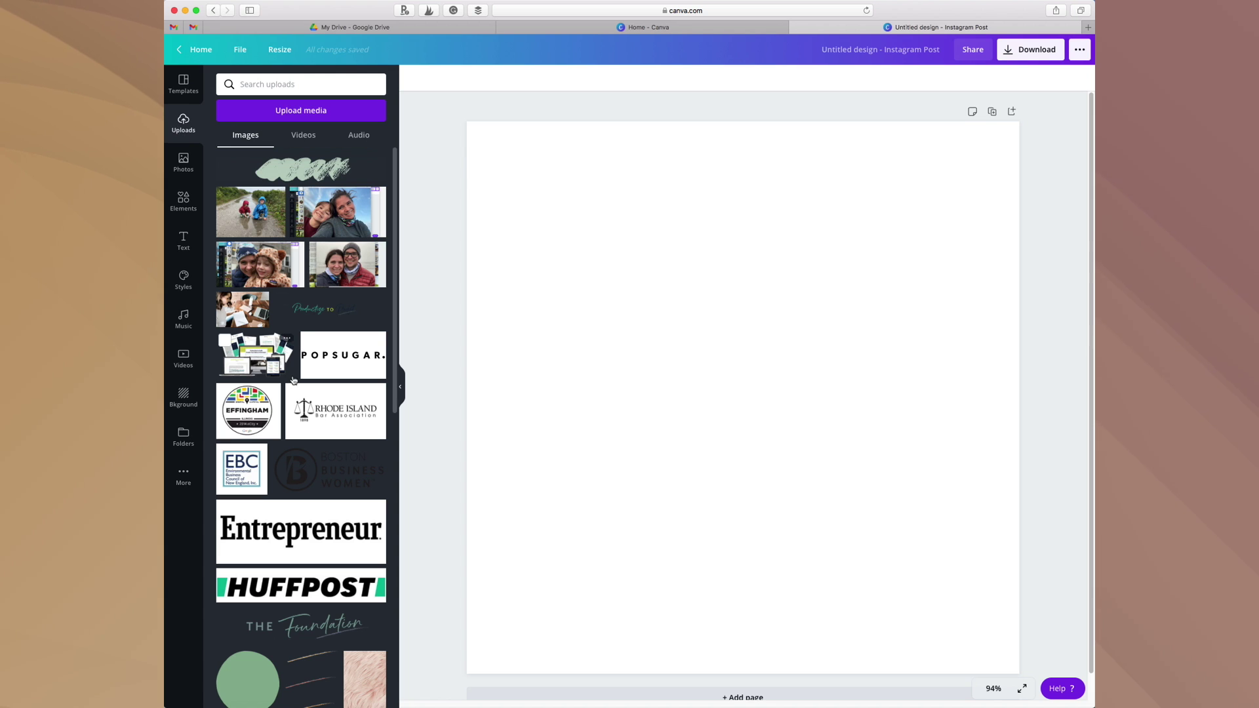
{"action": "left_click", "coordinate": [183, 161]}
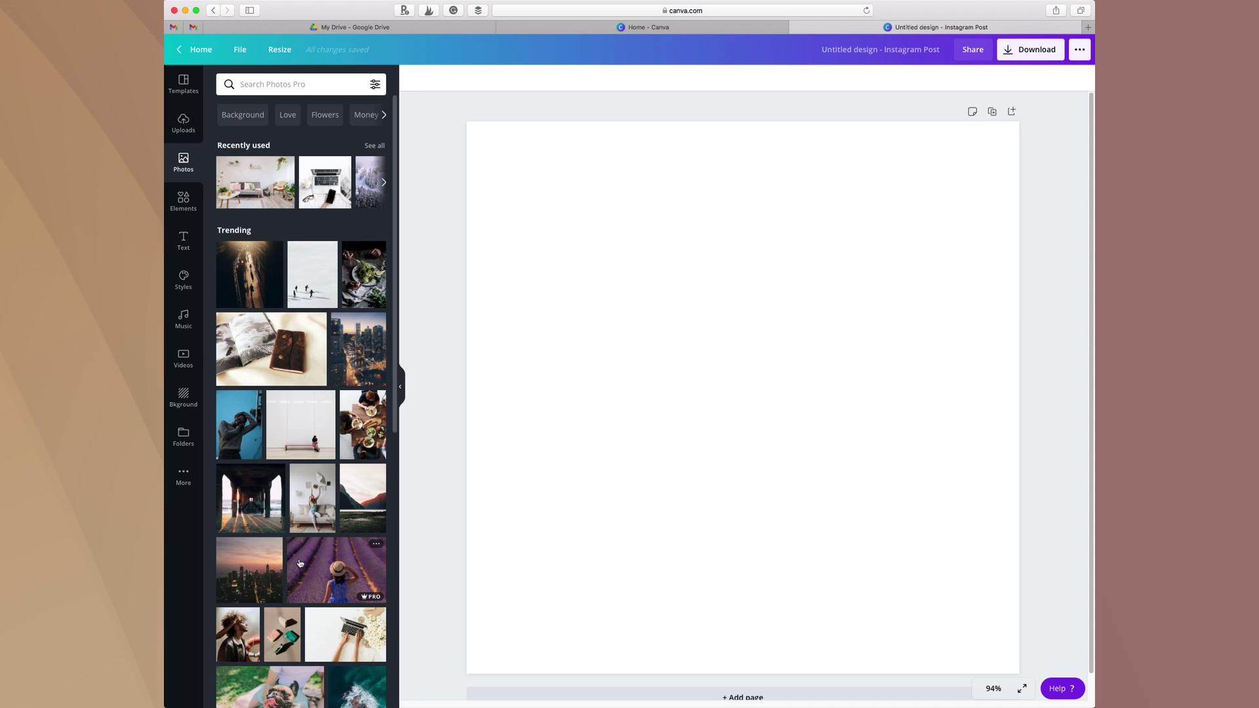
{"action": "left_click", "coordinate": [184, 201]}
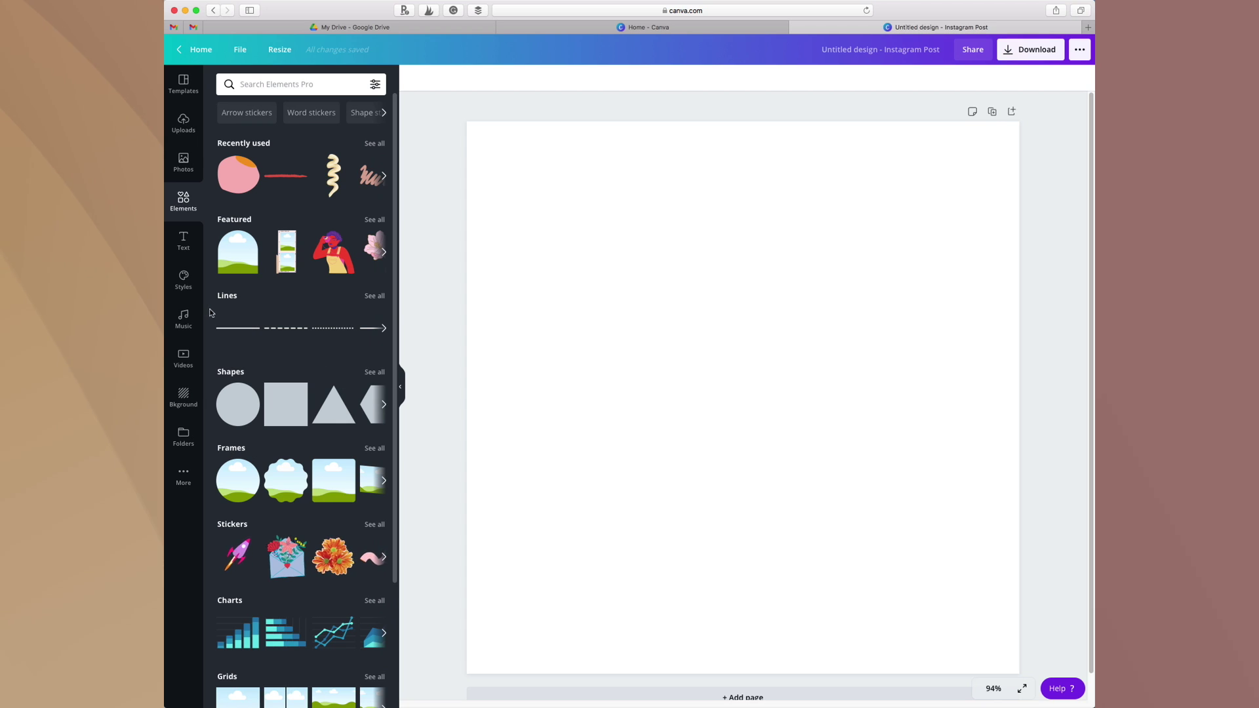
{"action": "left_click", "coordinate": [183, 249]}
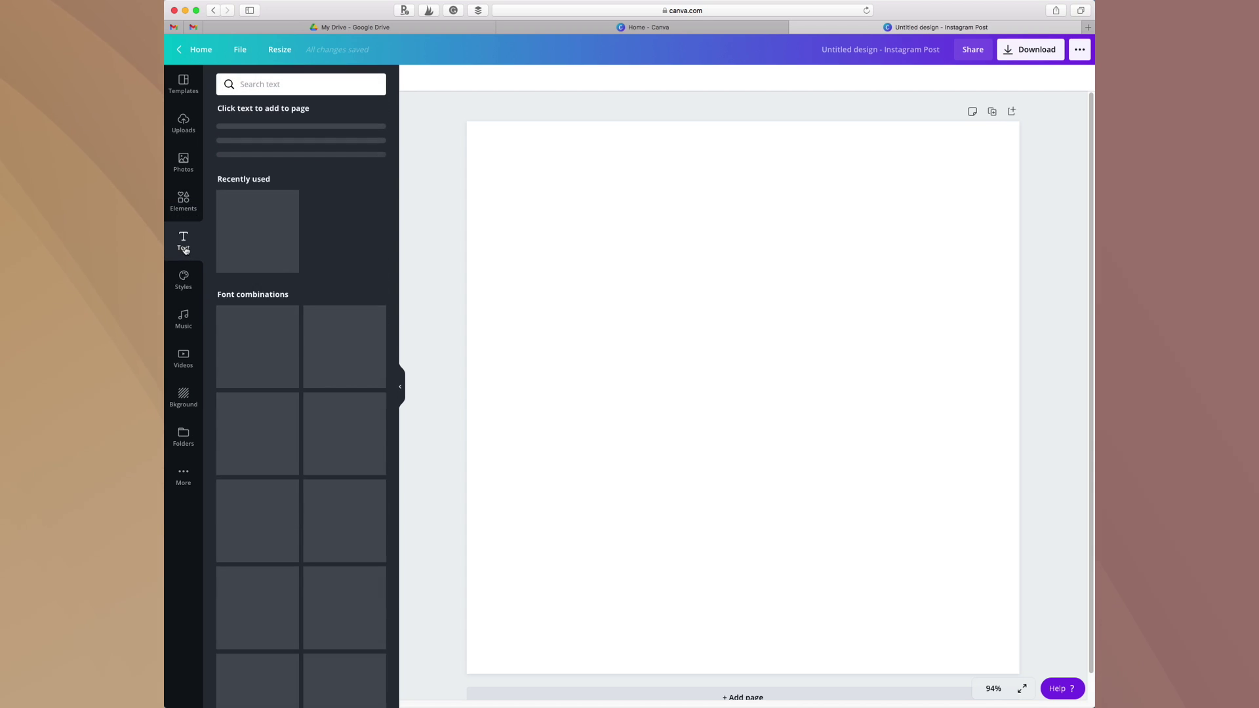
Browse the Styles, Music, Videos, Background, Folders and Apps panels, then return to Templates
{"action": "left_click", "coordinate": [184, 282]}
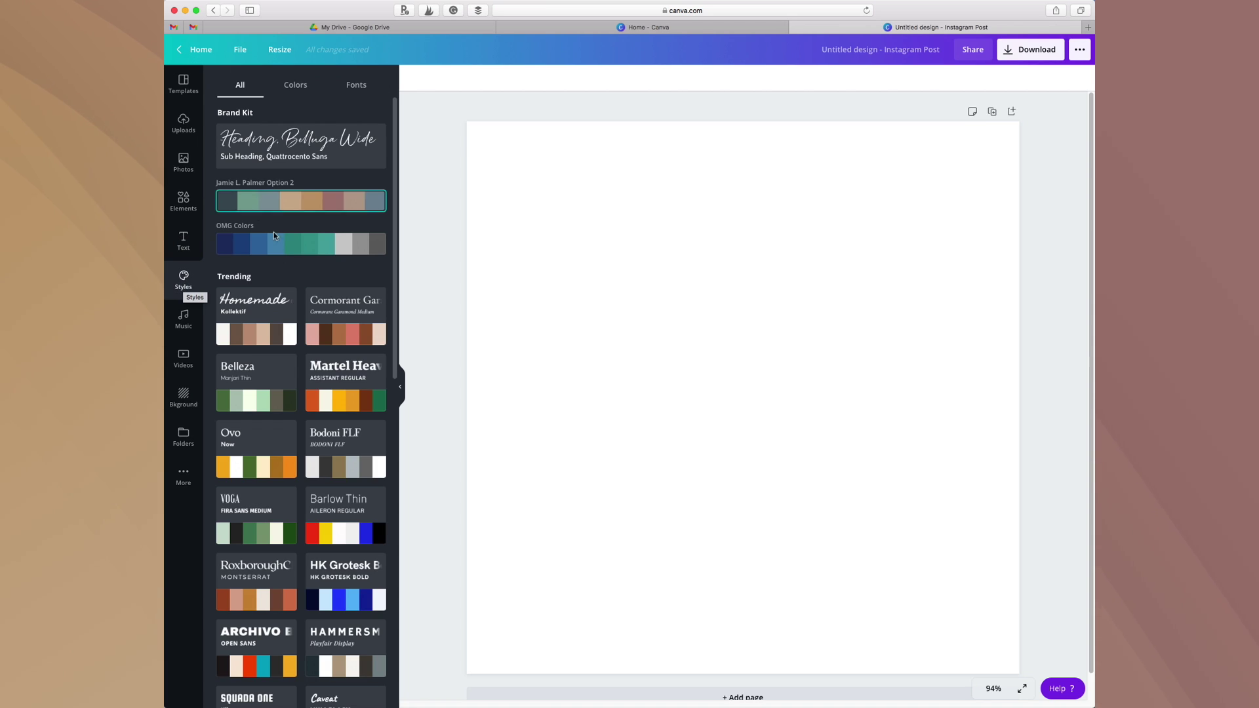
{"action": "scroll", "coordinate": [293, 466], "scroll_direction": "down", "scroll_amount": 1}
{"action": "scroll", "coordinate": [293, 466], "scroll_direction": "up", "scroll_amount": 1}
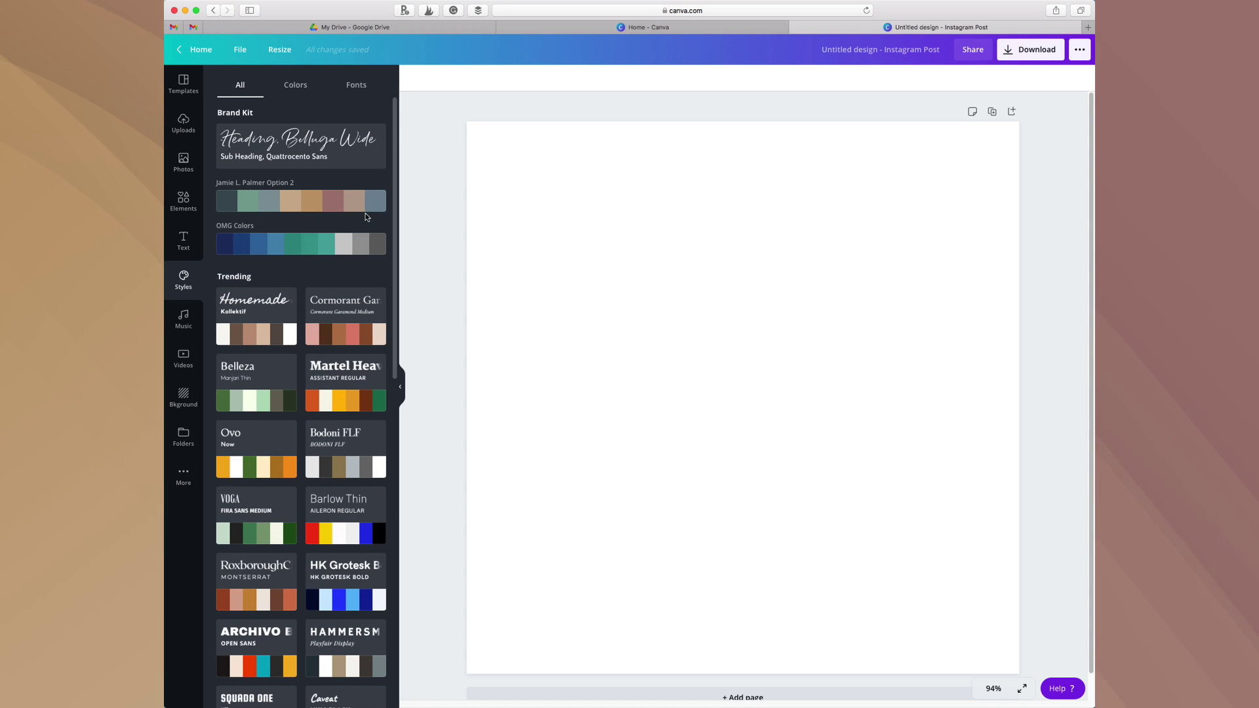
{"action": "left_click", "coordinate": [183, 319]}
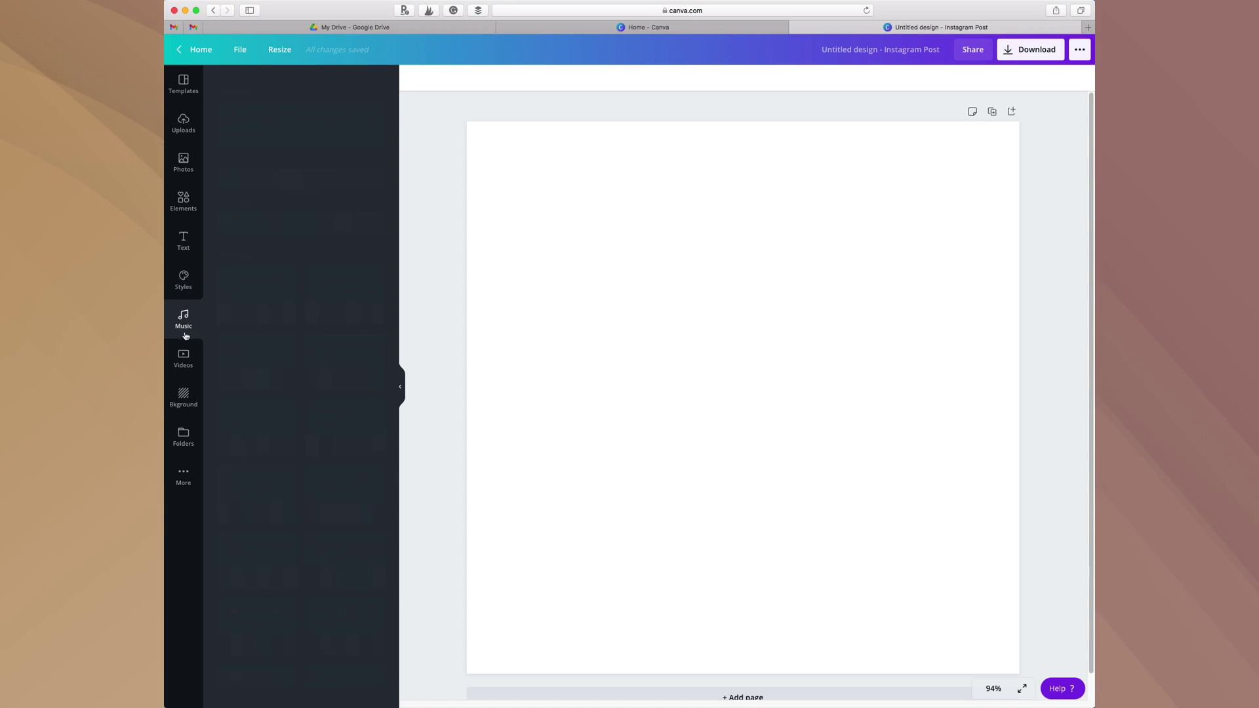
{"action": "left_click", "coordinate": [184, 368]}
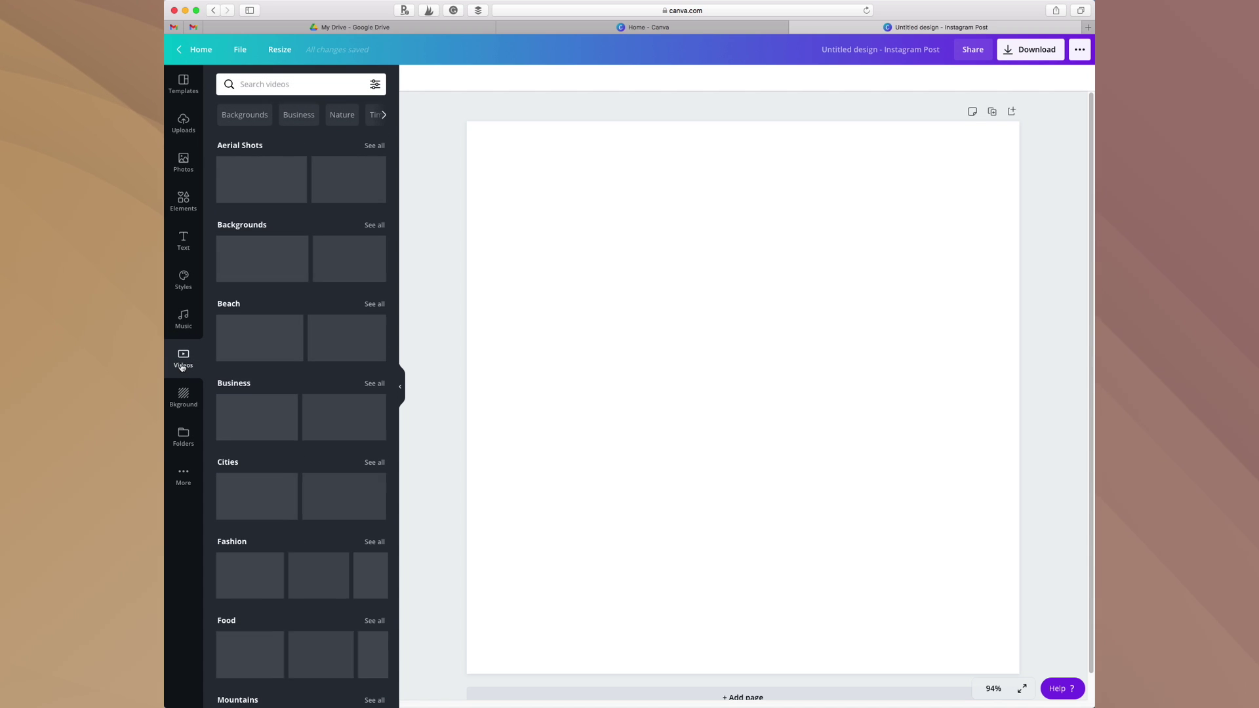
{"action": "left_click", "coordinate": [176, 400]}
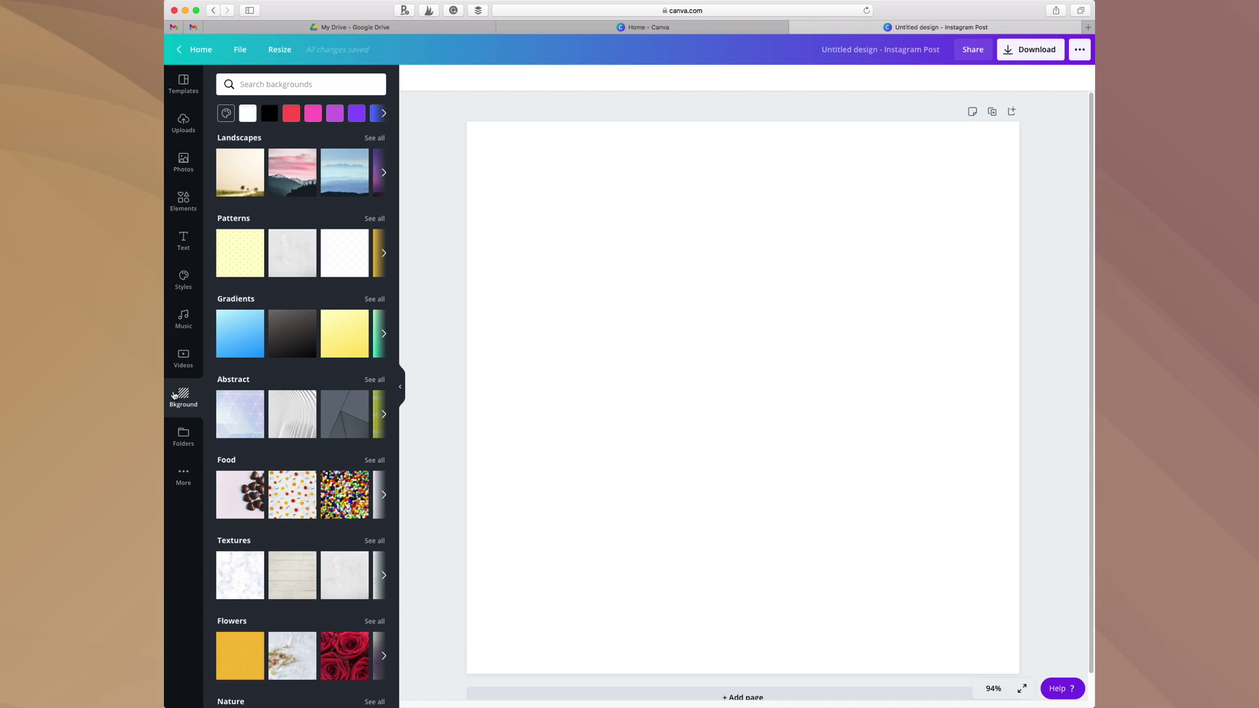
{"action": "left_click", "coordinate": [183, 445]}
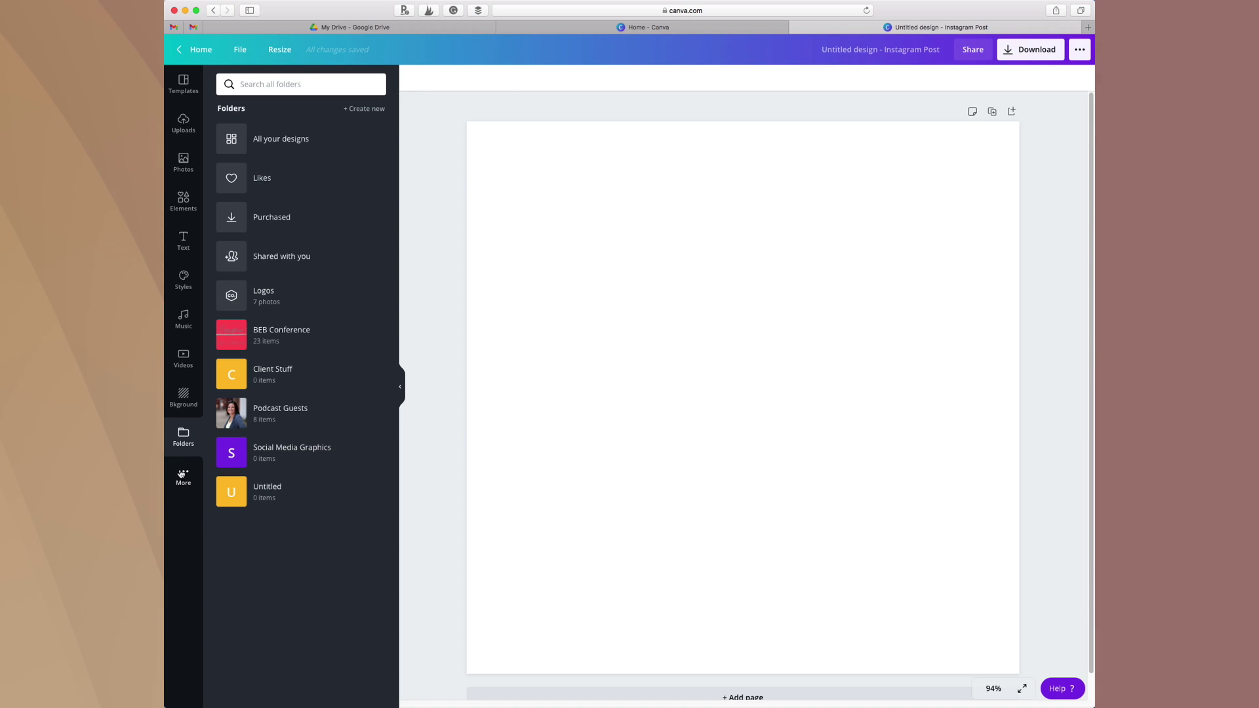
{"action": "left_click", "coordinate": [184, 475]}
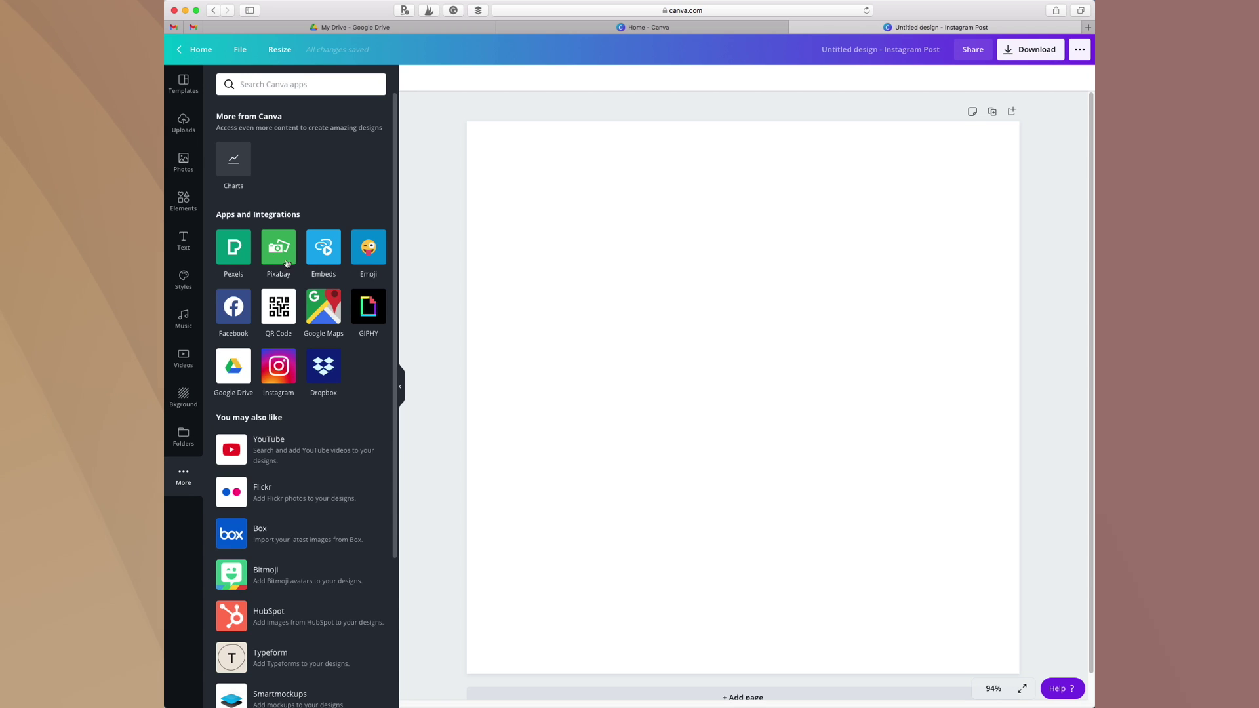
{"action": "scroll", "coordinate": [302, 623], "scroll_direction": "down", "scroll_amount": 3}
{"action": "scroll", "coordinate": [275, 623], "scroll_direction": "up", "scroll_amount": 3}
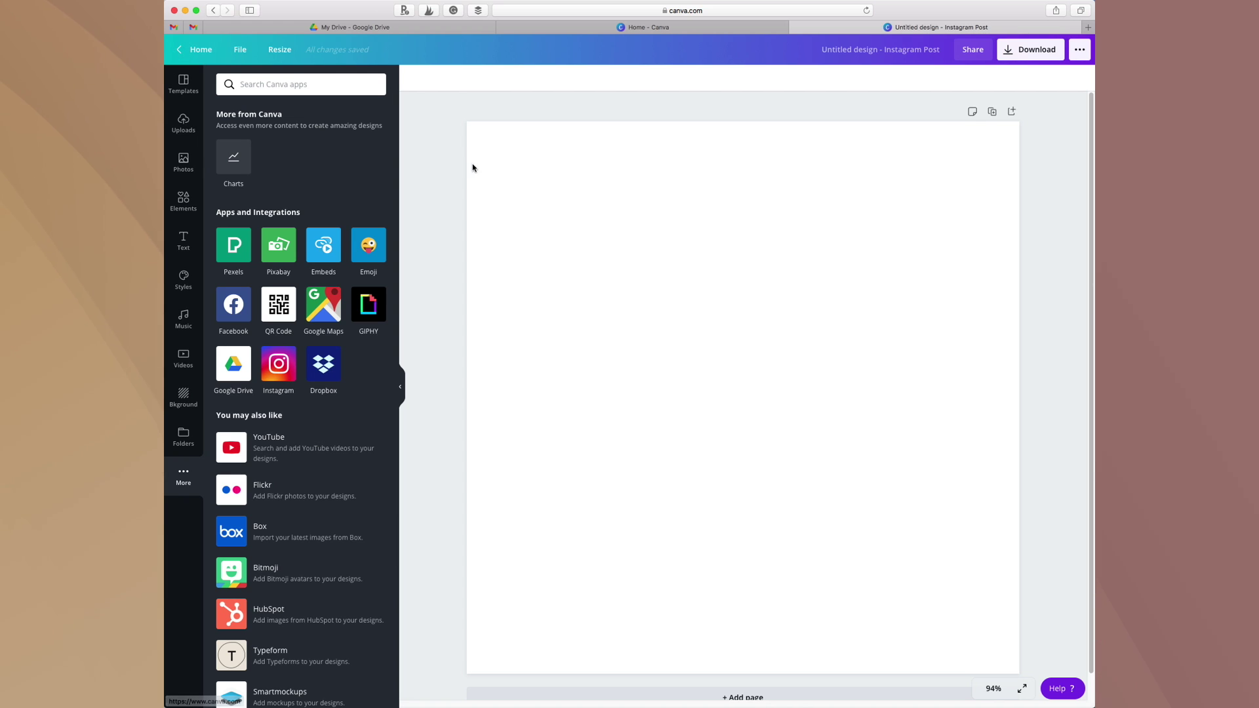
{"action": "left_click", "coordinate": [184, 86]}
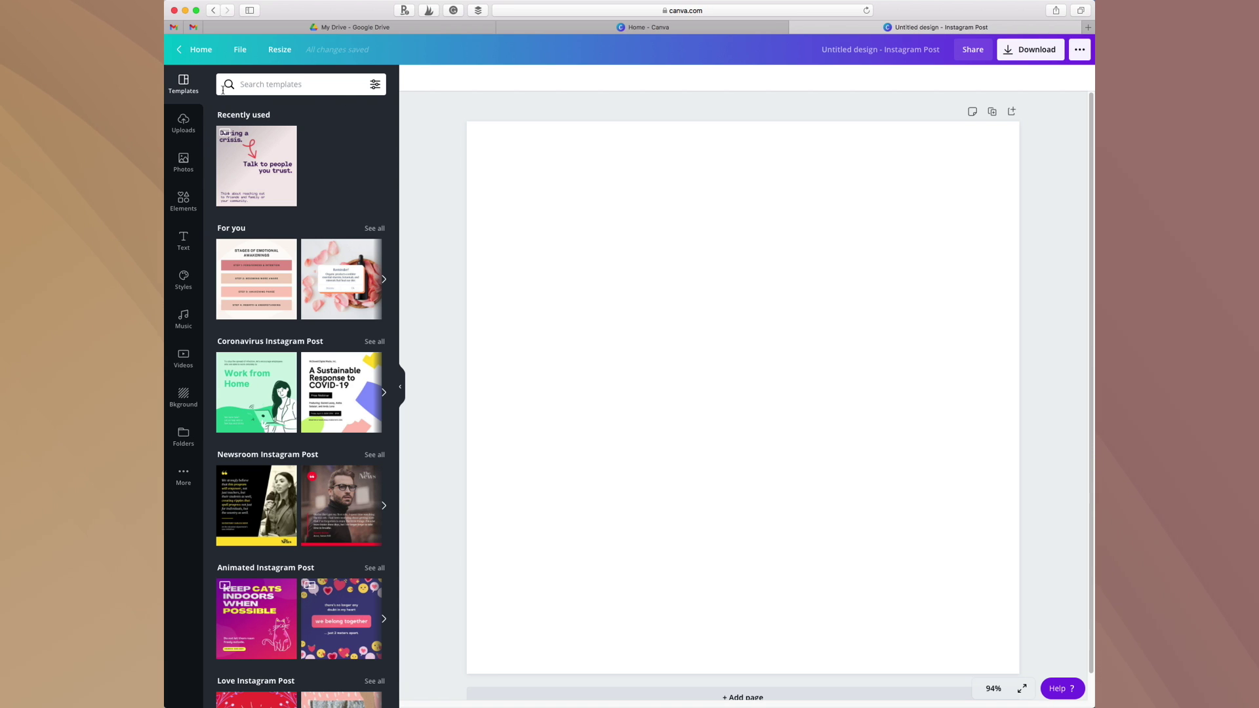
Add the beanie beach photo from Uploads, delete it, and place the arm-raised beach photo instead
{"action": "left_click", "coordinate": [182, 121]}
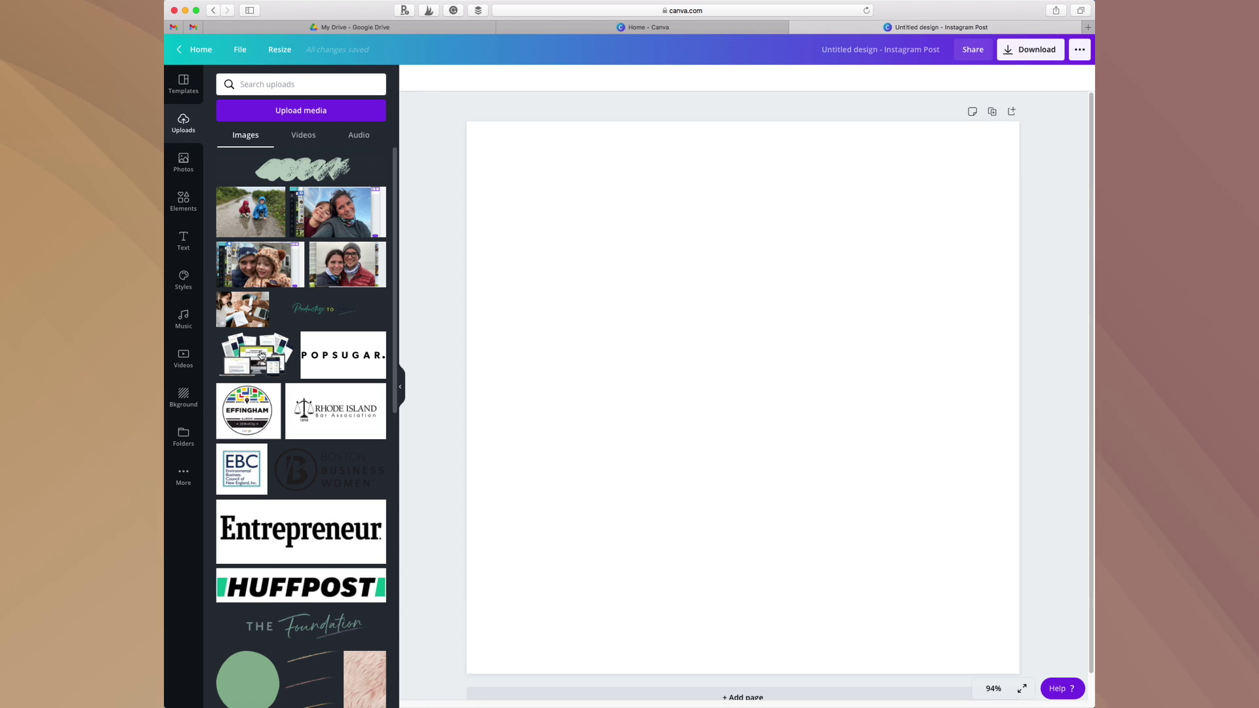
{"action": "scroll", "coordinate": [262, 357], "scroll_direction": "down", "scroll_amount": 15}
{"action": "scroll", "coordinate": [263, 356], "scroll_direction": "down", "scroll_amount": 15}
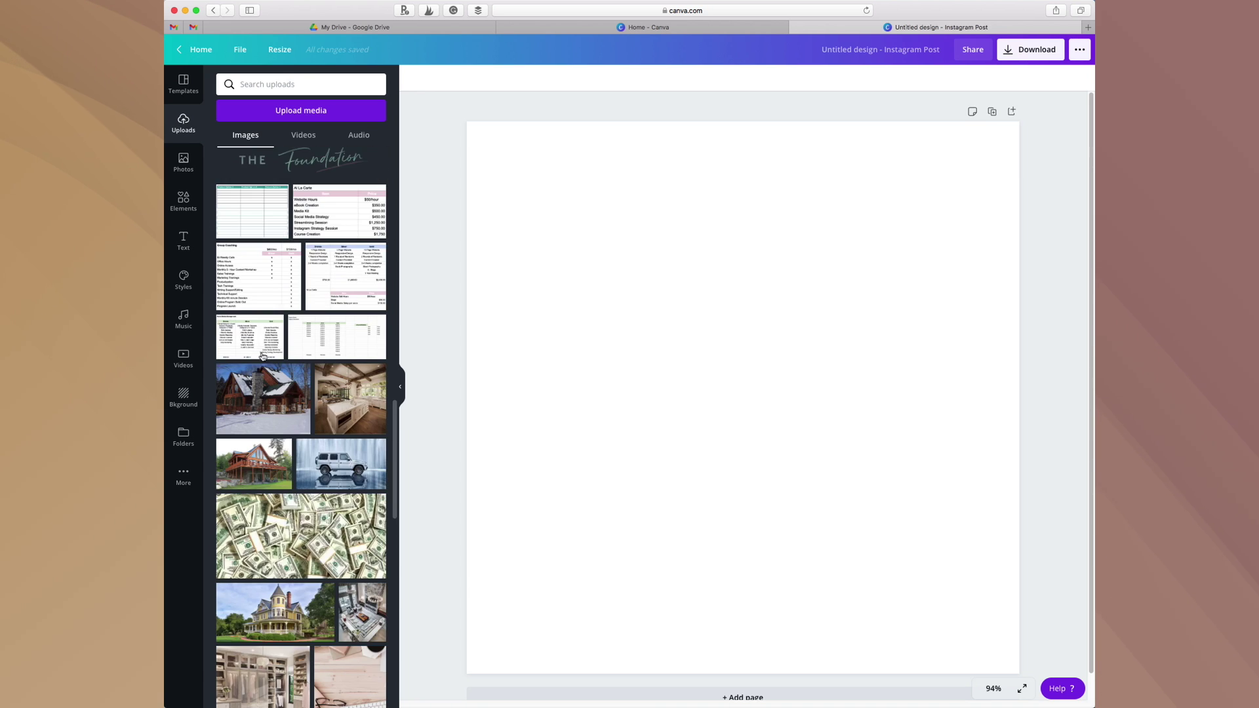
{"action": "scroll", "coordinate": [265, 356], "scroll_direction": "down", "scroll_amount": 3}
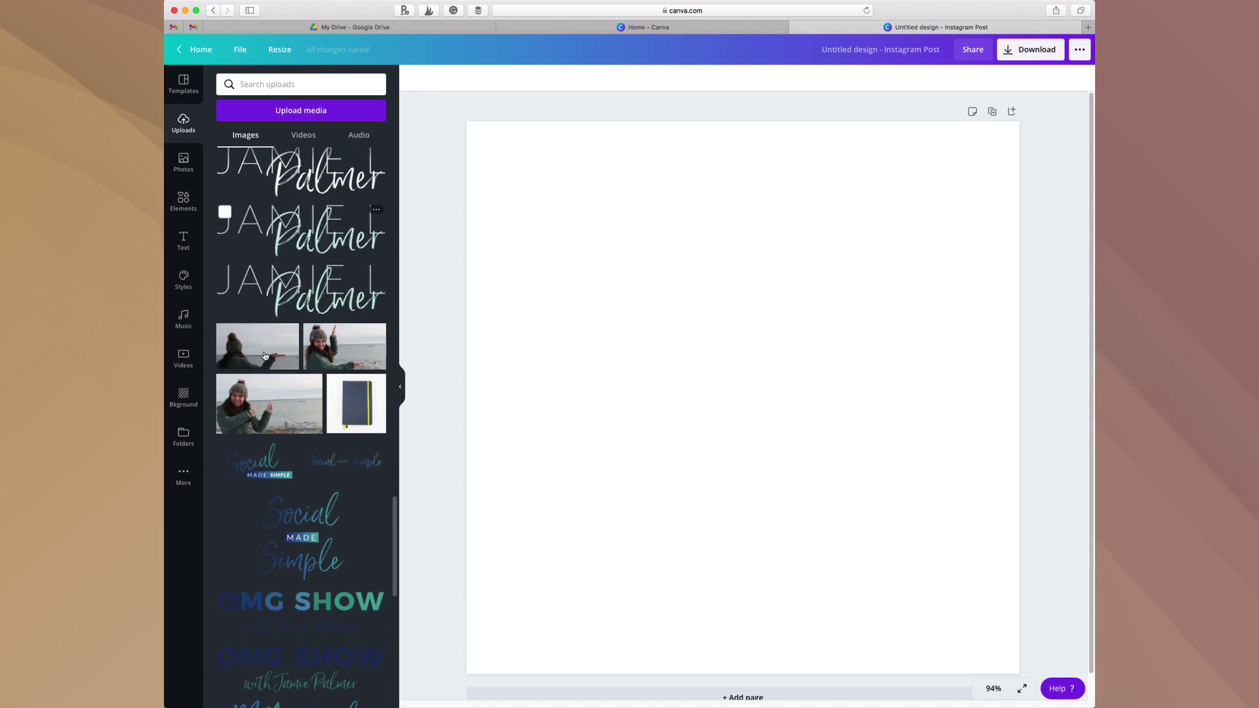
{"action": "left_click", "coordinate": [247, 407]}
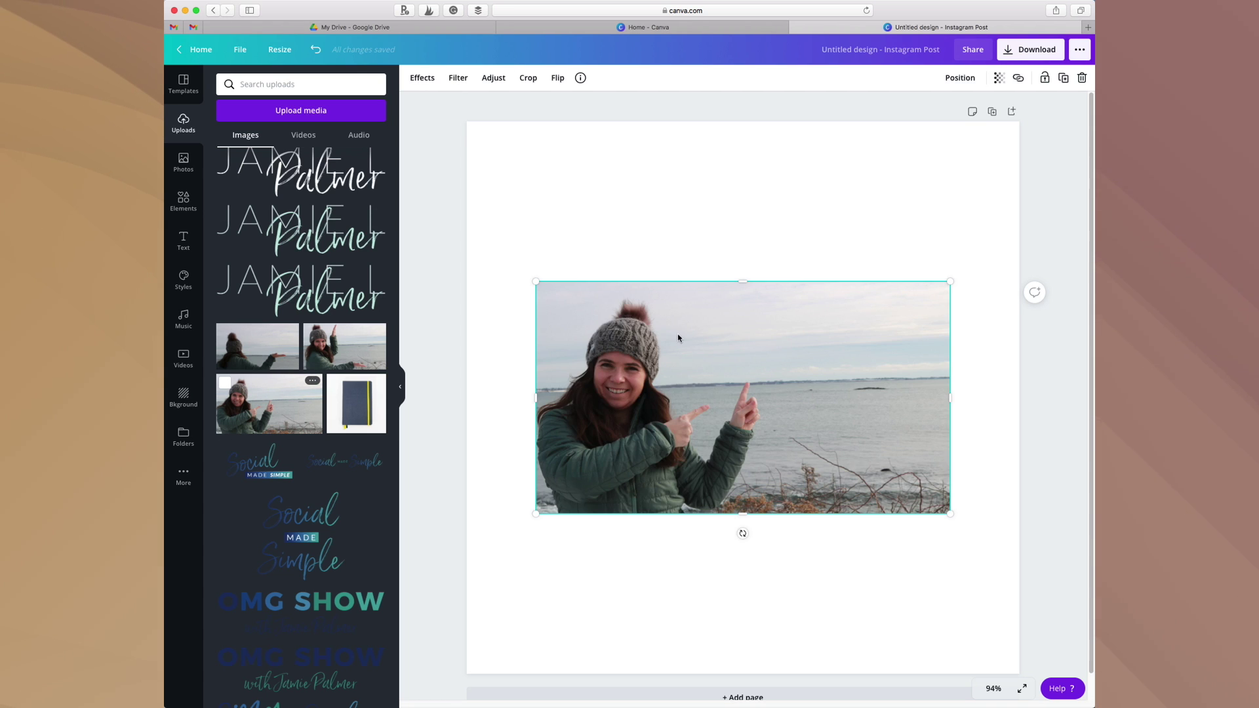
{"action": "left_click_drag", "start_coordinate": [634, 300], "coordinate": [640, 279]}
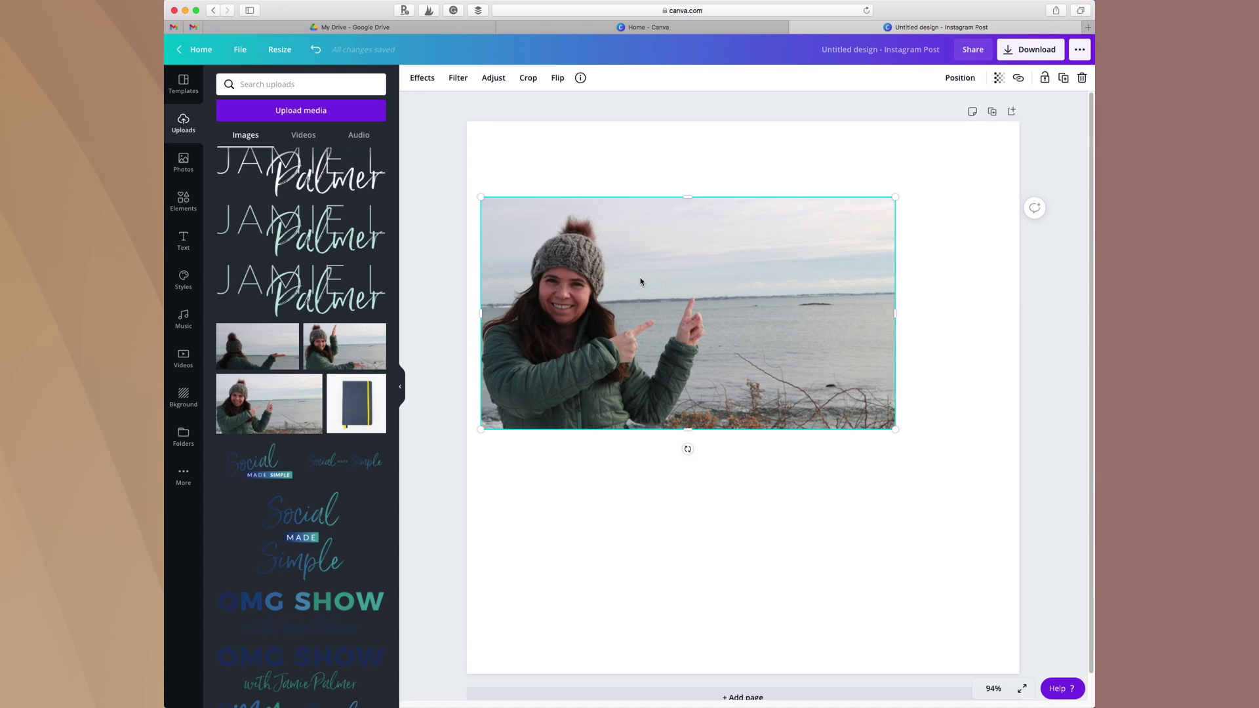
{"action": "key", "text": "Delete"}
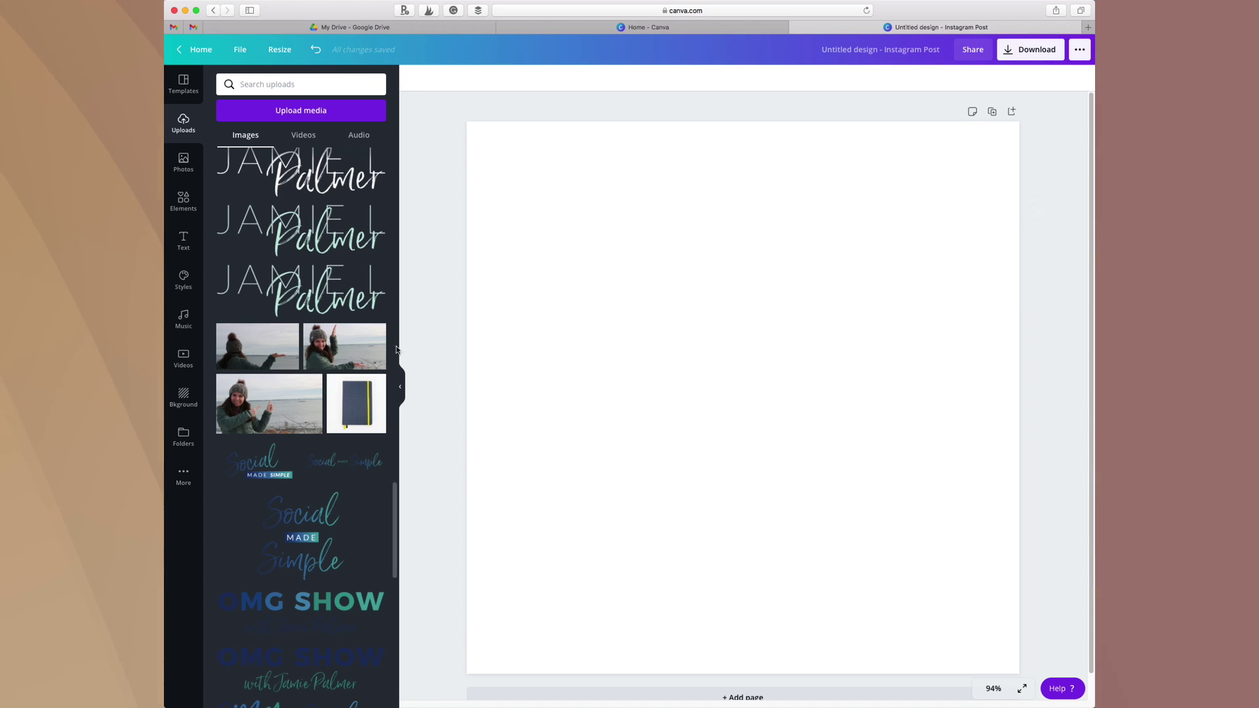
{"action": "left_click_drag", "start_coordinate": [734, 372], "coordinate": [732, 371]}
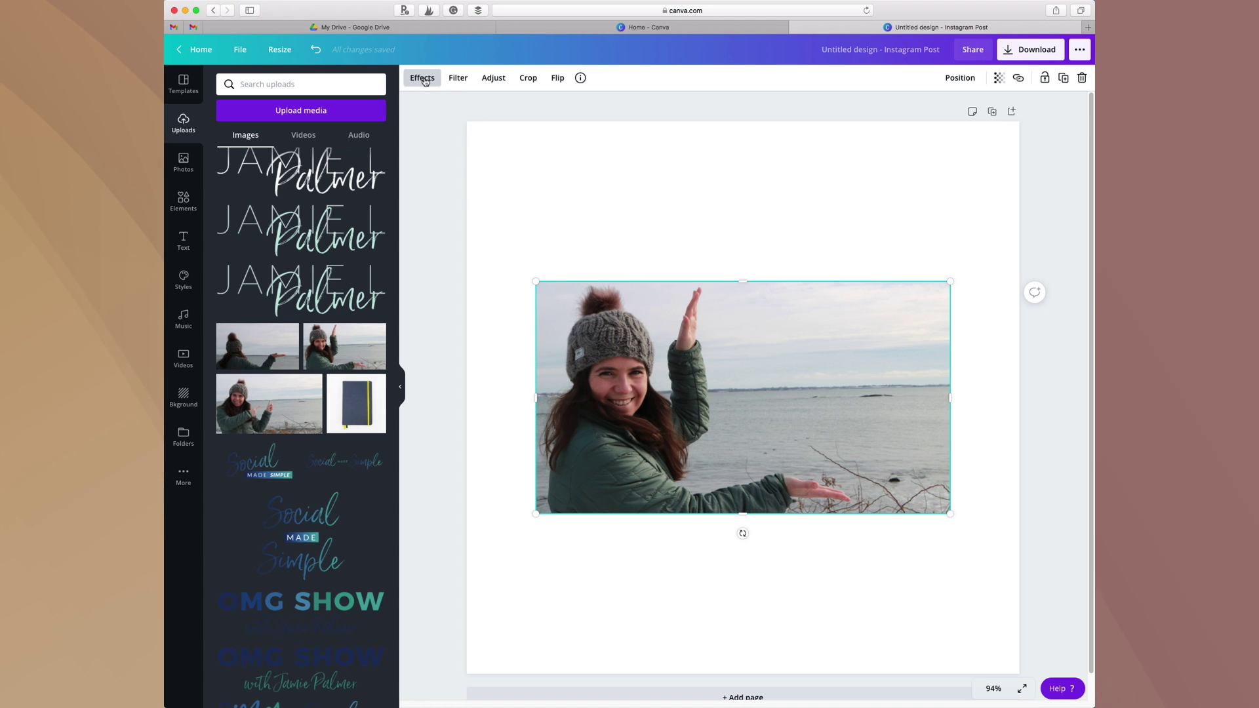
{"action": "left_click", "coordinate": [423, 79]}
Apply Background Remover to the woman's photo and restore a patch beside her raised arm
{"action": "left_click", "coordinate": [419, 79]}
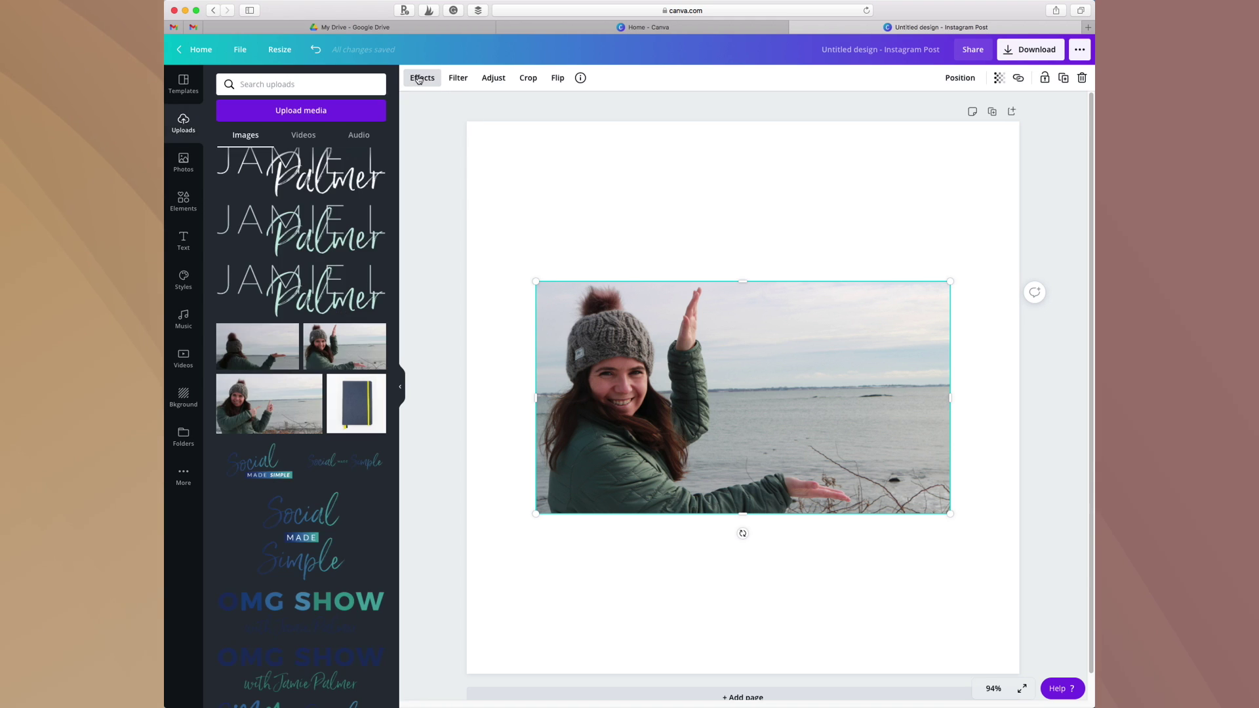
{"action": "left_click", "coordinate": [420, 78]}
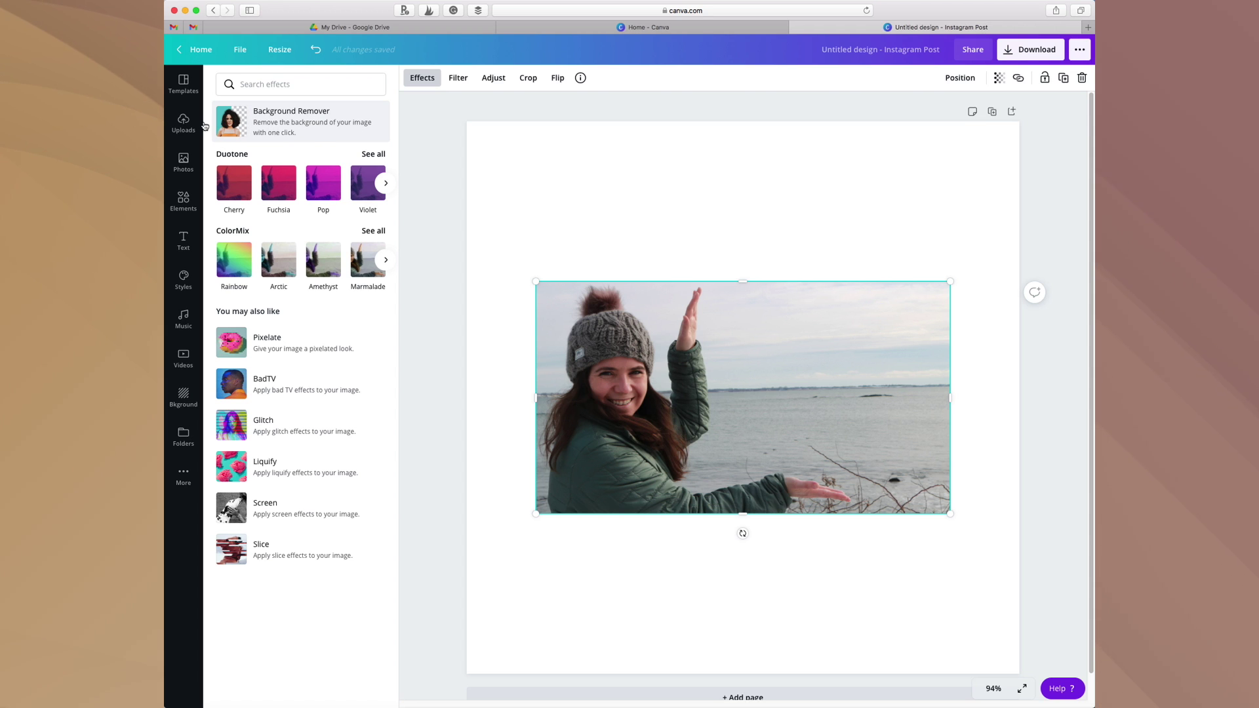
{"action": "left_click", "coordinate": [286, 128]}
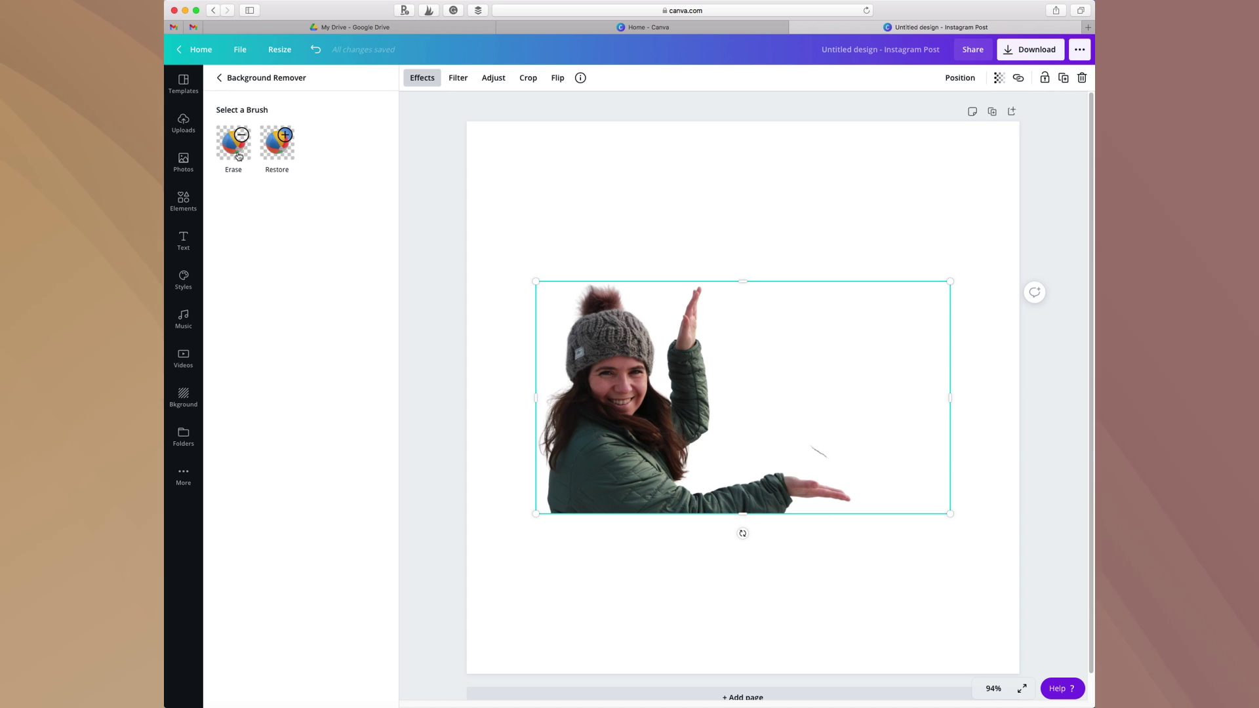
{"action": "left_click", "coordinate": [278, 150]}
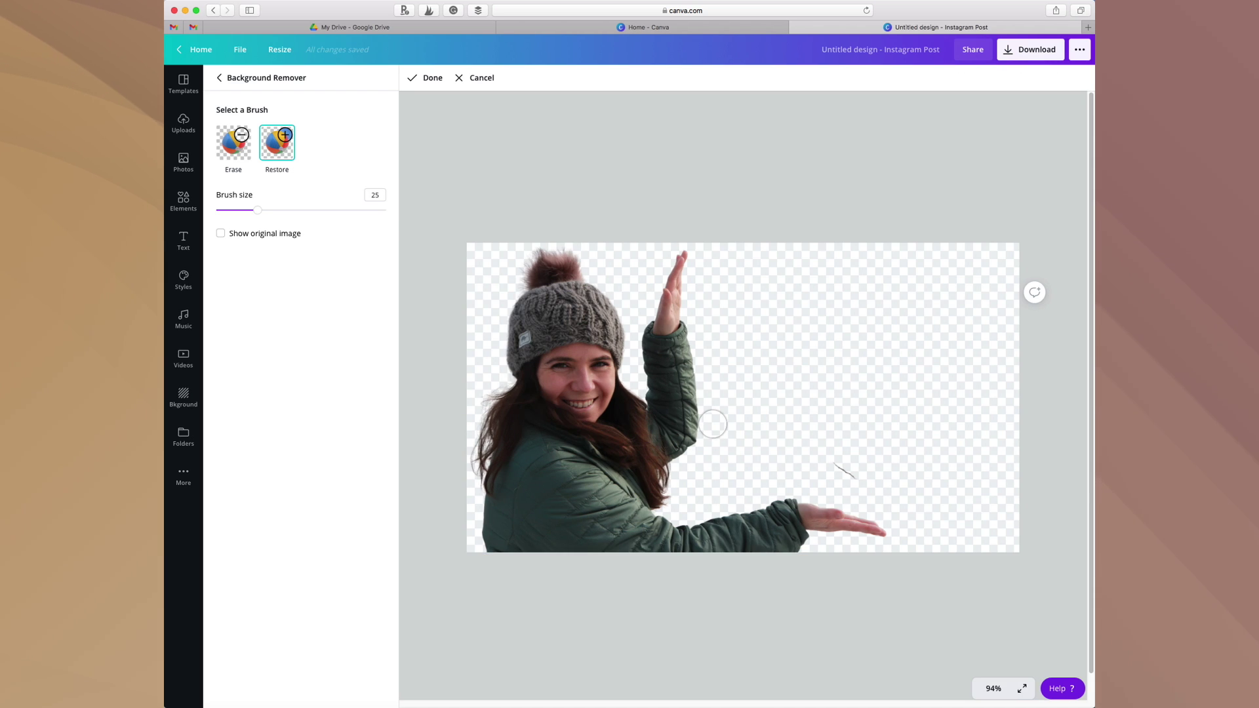
{"action": "mouse_move", "coordinate": [713, 424]}
{"action": "left_mouse_down"}
{"action": "mouse_move", "coordinate": [674, 472]}
{"action": "mouse_move", "coordinate": [719, 420]}
{"action": "mouse_move", "coordinate": [701, 394]}
{"action": "left_mouse_up"}
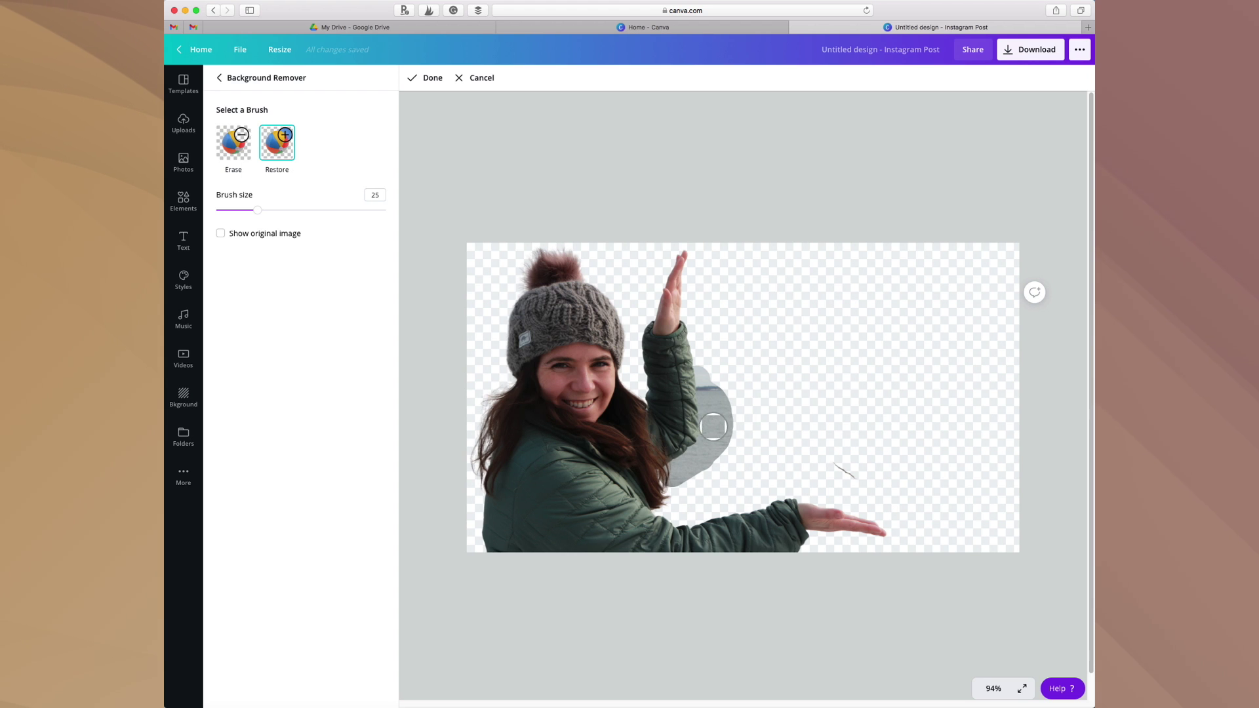
{"action": "left_click", "coordinate": [478, 79]}
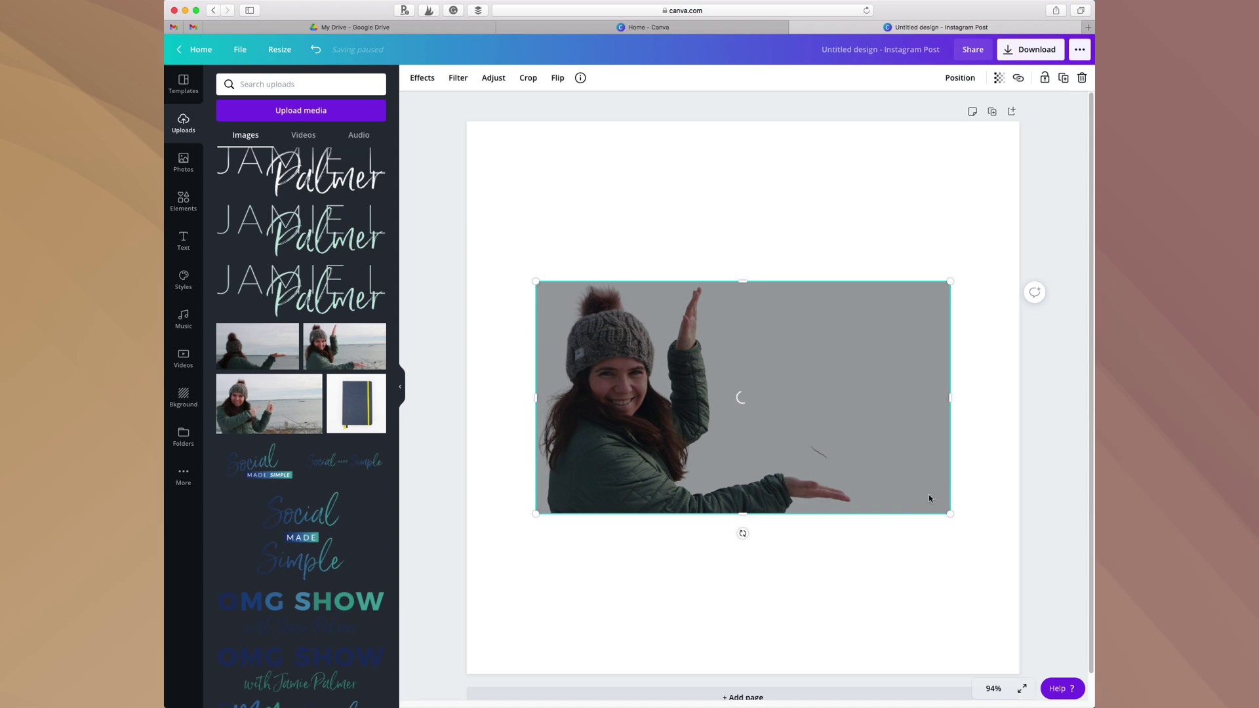
Reposition the cut-out photo on the page and enlarge it
{"action": "left_click_drag", "start_coordinate": [601, 372], "coordinate": [655, 306]}
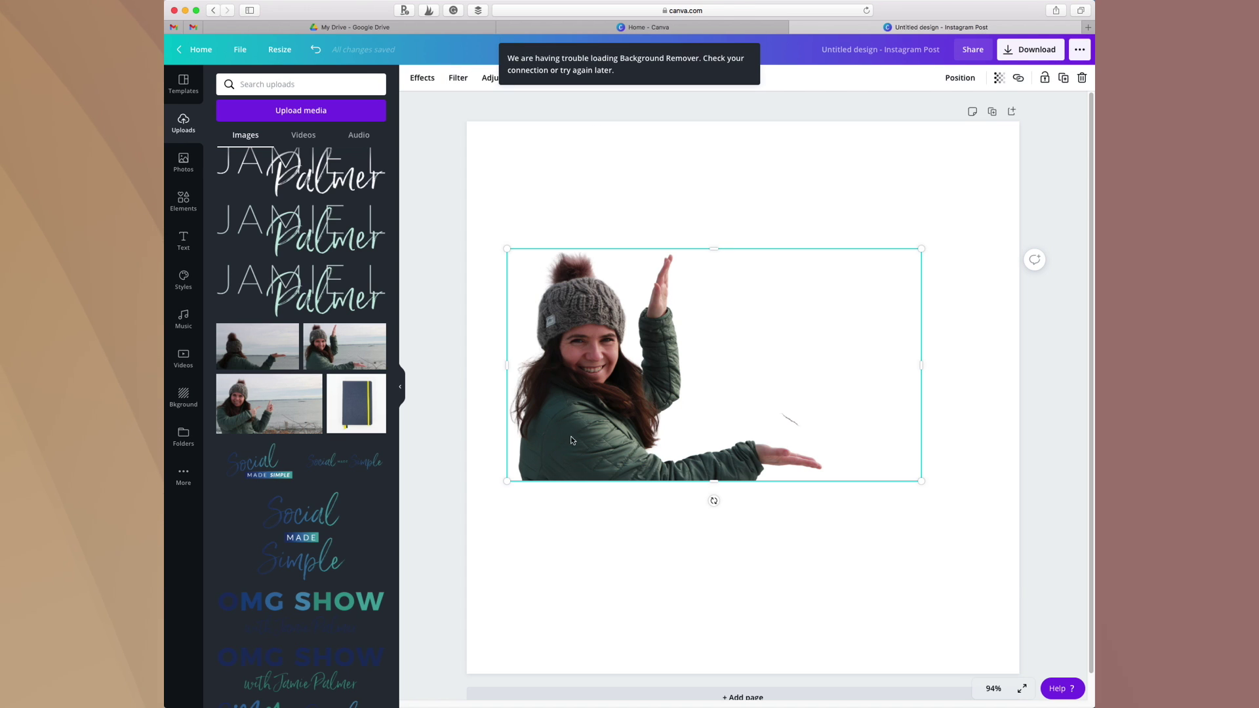
{"action": "mouse_move", "coordinate": [566, 319]}
{"action": "left_mouse_down"}
{"action": "mouse_move", "coordinate": [561, 299]}
{"action": "mouse_move", "coordinate": [570, 348]}
{"action": "mouse_move", "coordinate": [557, 265]}
{"action": "mouse_move", "coordinate": [568, 302]}
{"action": "left_mouse_up"}
{"action": "left_click_drag", "start_coordinate": [609, 417], "coordinate": [604, 422]}
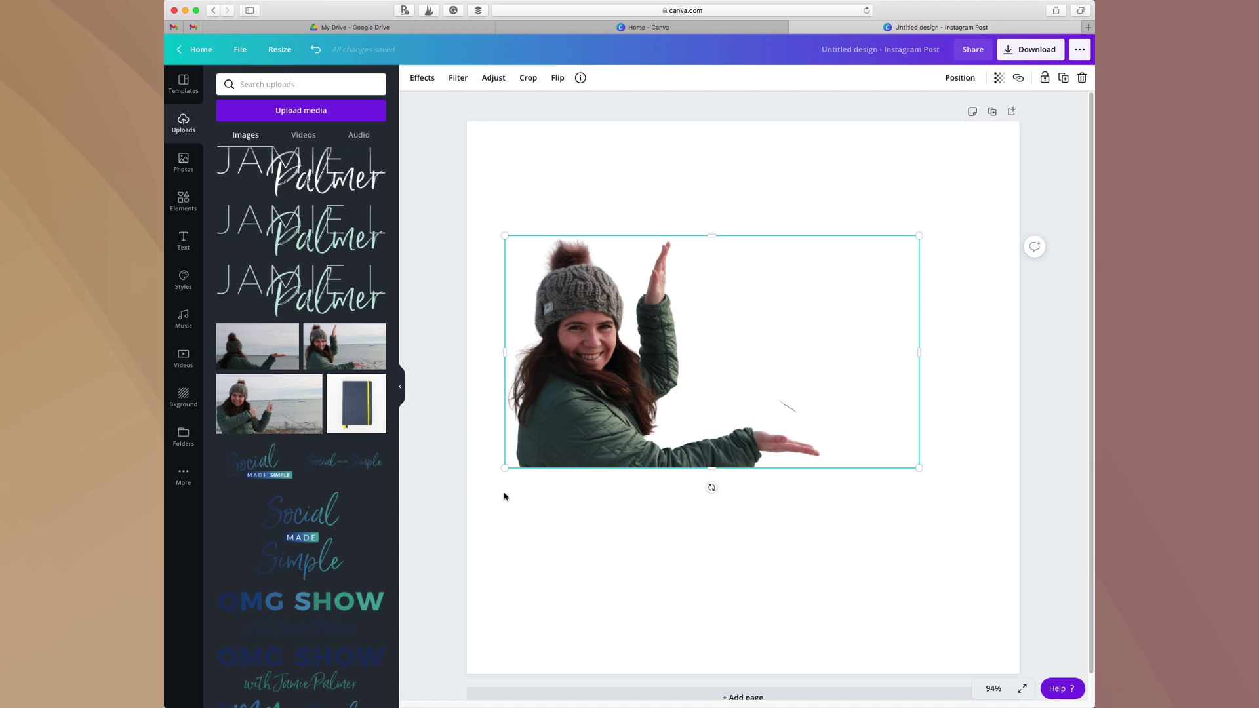
{"action": "left_click_drag", "start_coordinate": [919, 467], "coordinate": [964, 554]}
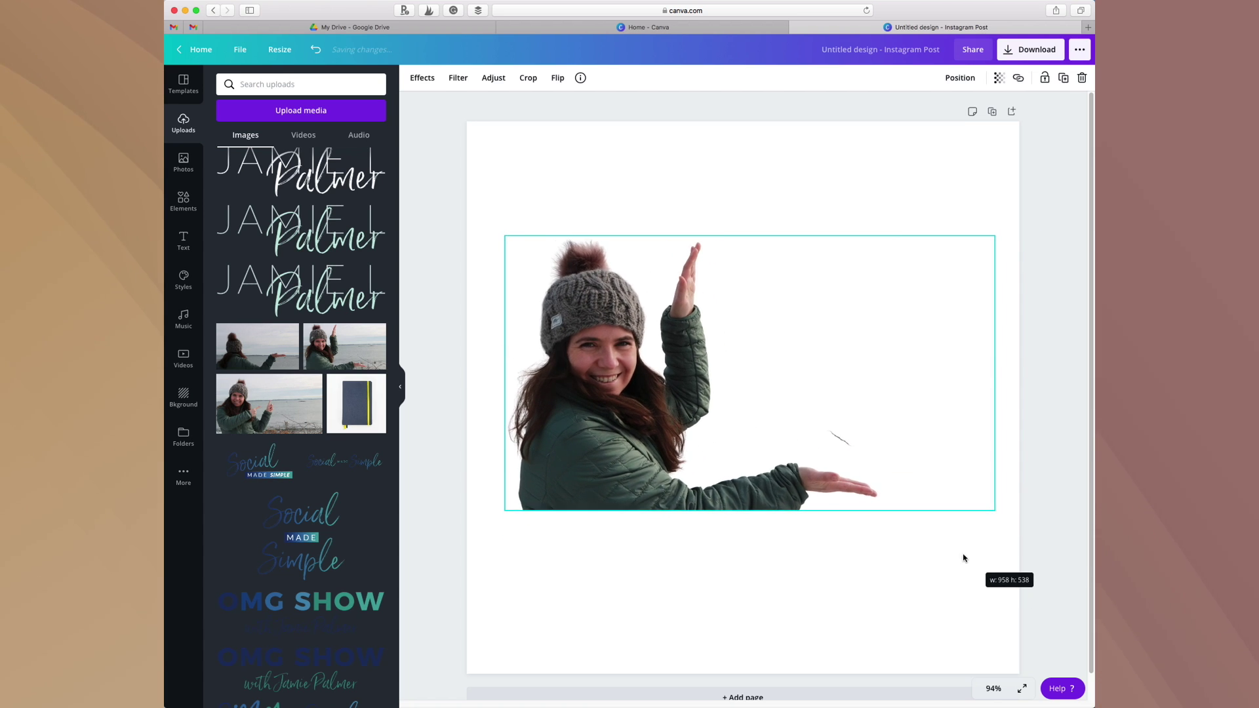
Make the page background sage green and nudge the photo up and left
{"action": "left_click", "coordinate": [505, 168]}
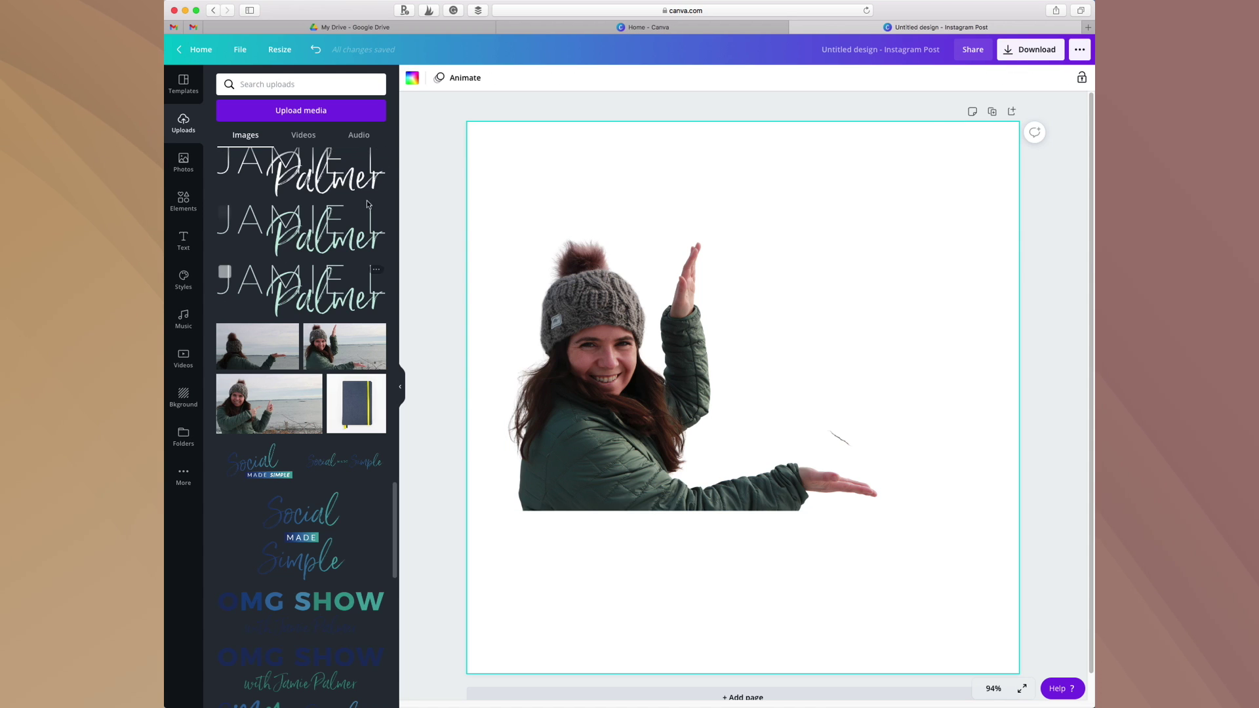
{"action": "left_click", "coordinate": [411, 77]}
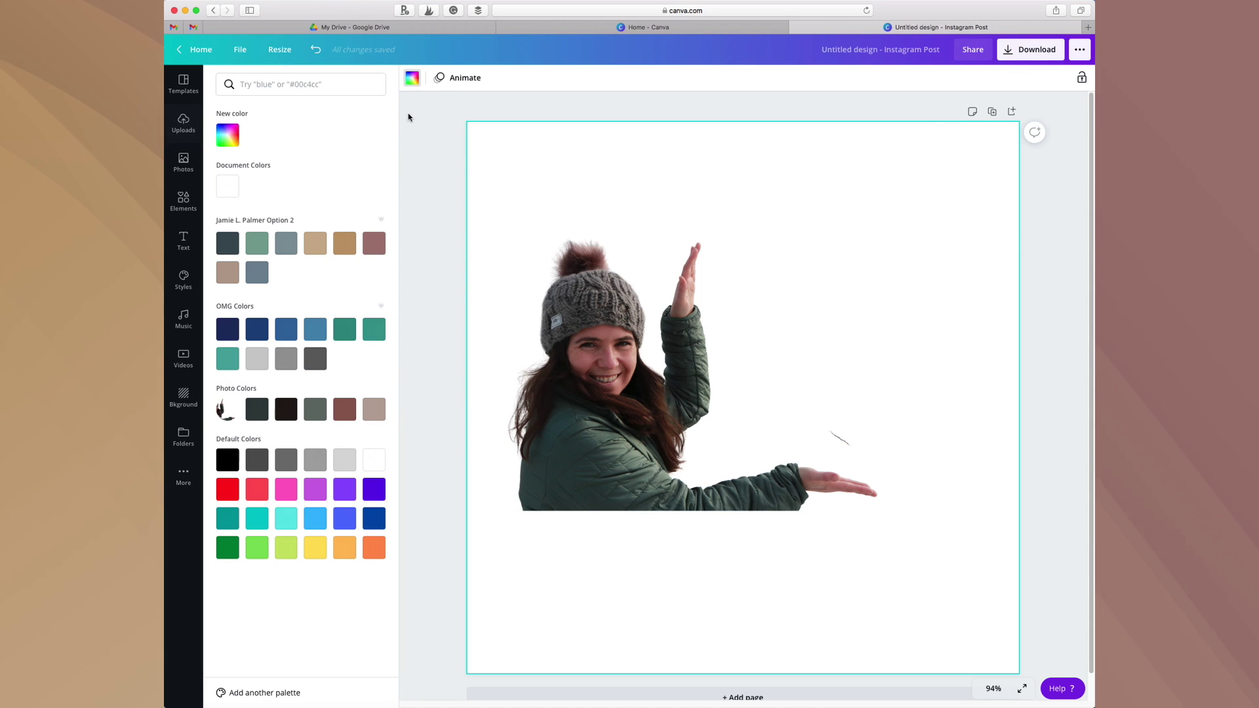
{"action": "left_click", "coordinate": [256, 244]}
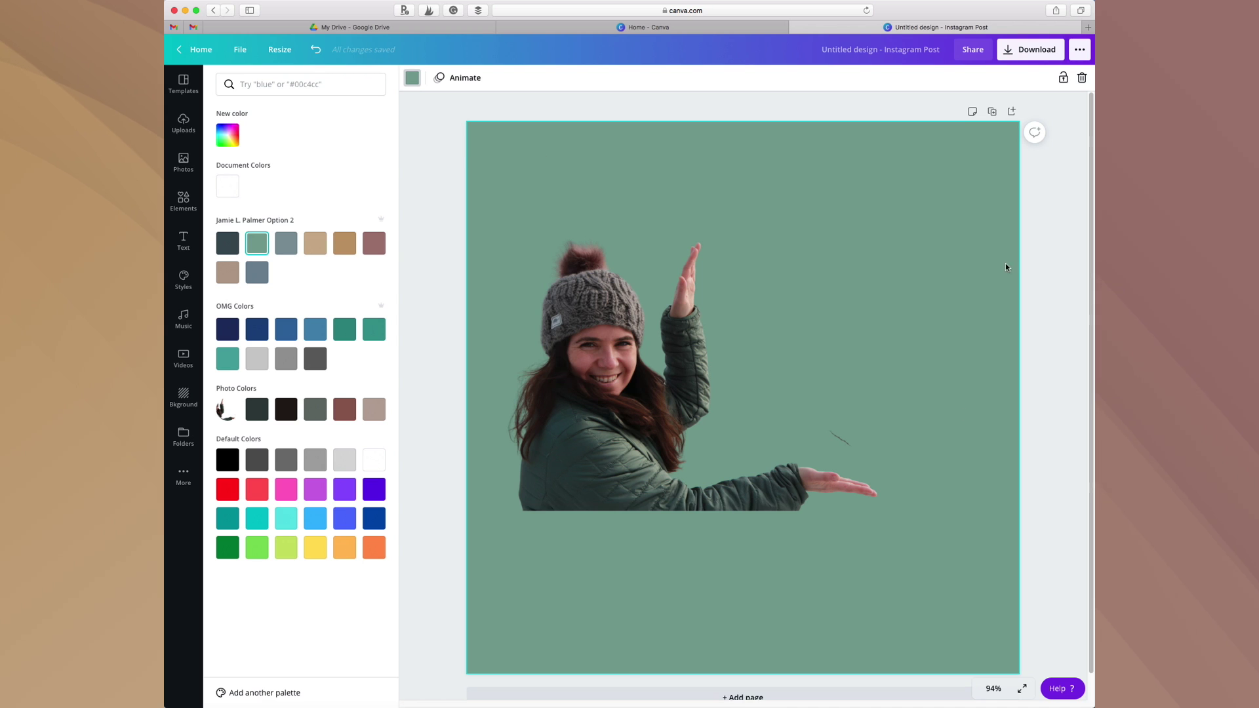
{"action": "left_click_drag", "start_coordinate": [573, 435], "coordinate": [551, 415]}
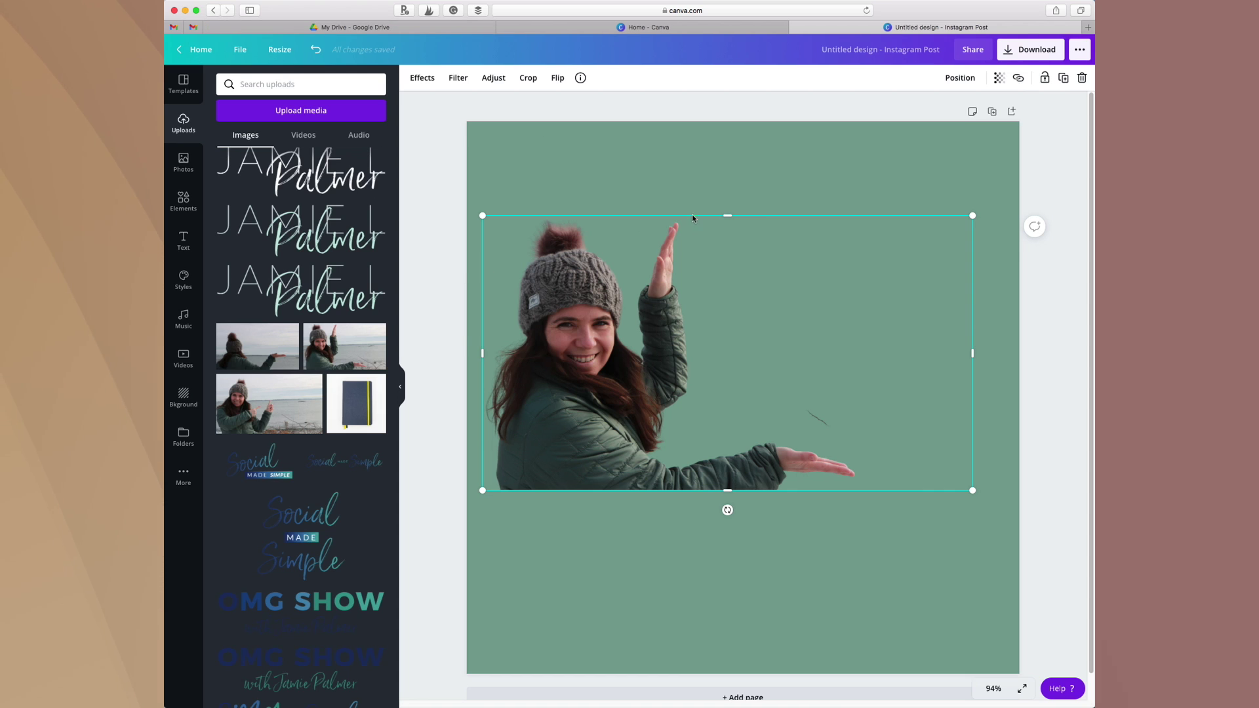
Go to the Home page, open the Brand Kit and show suggested palettes to add
{"action": "left_click", "coordinate": [202, 50]}
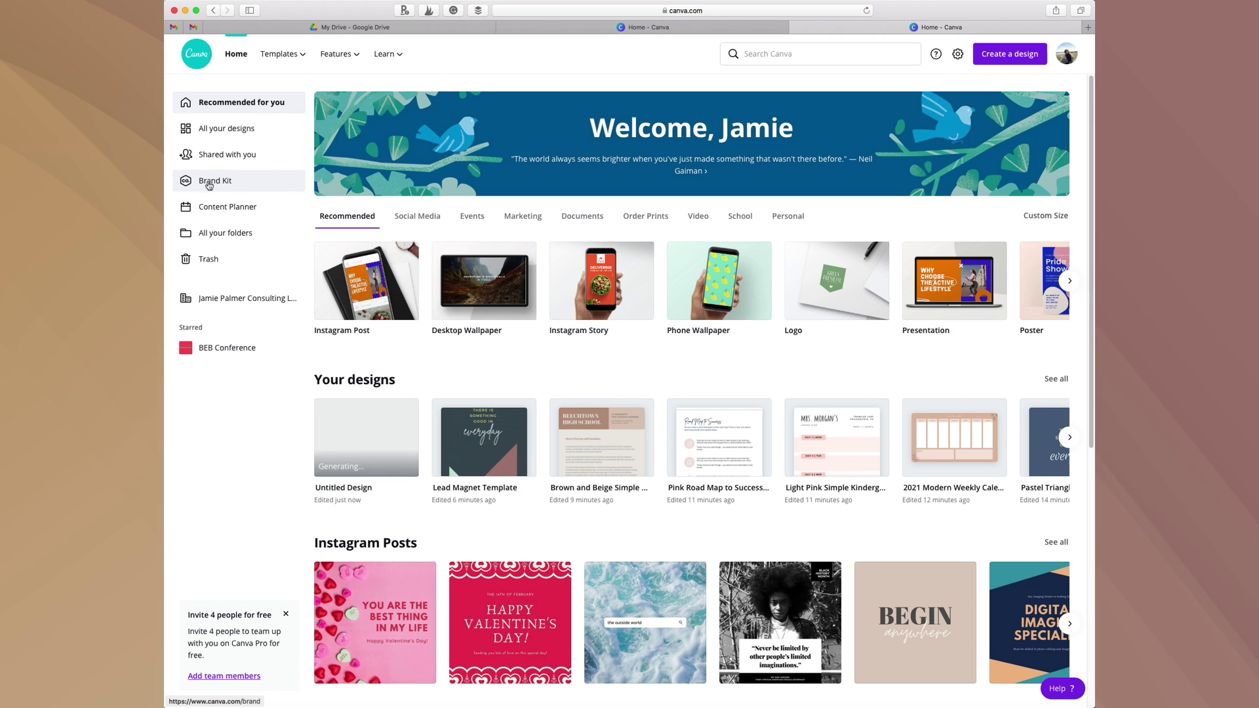
{"action": "left_click", "coordinate": [209, 184]}
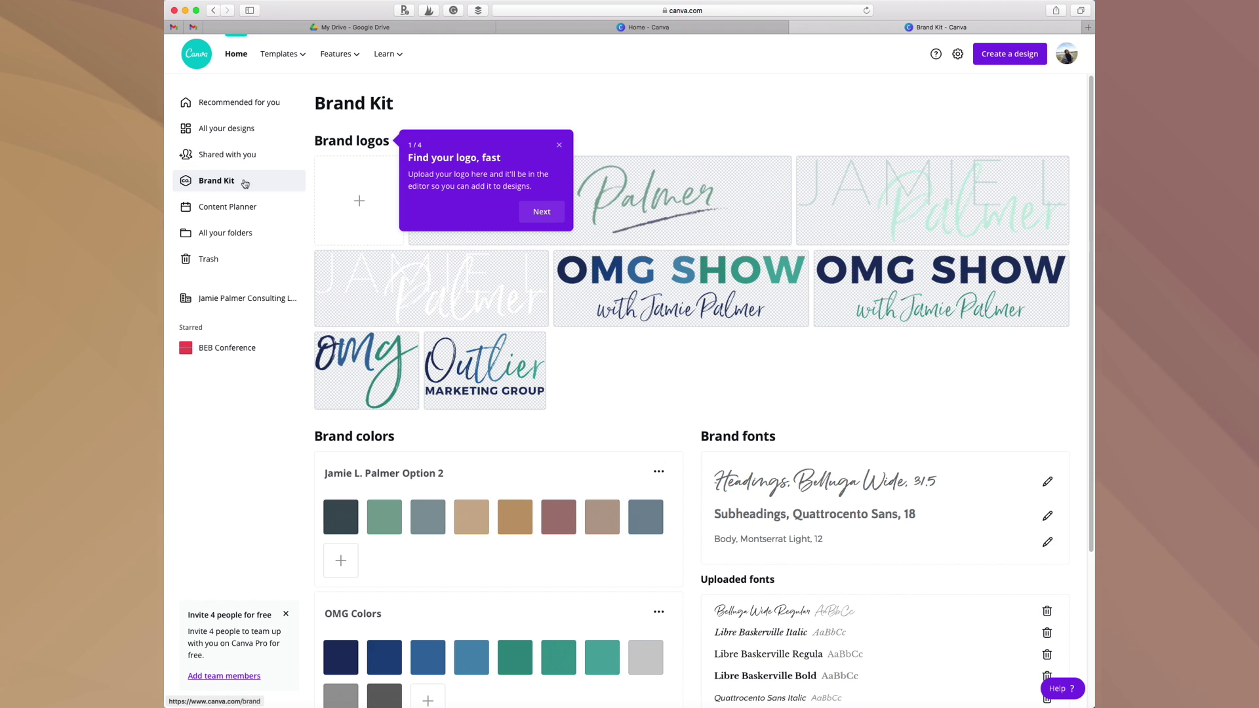
{"action": "left_click", "coordinate": [559, 145]}
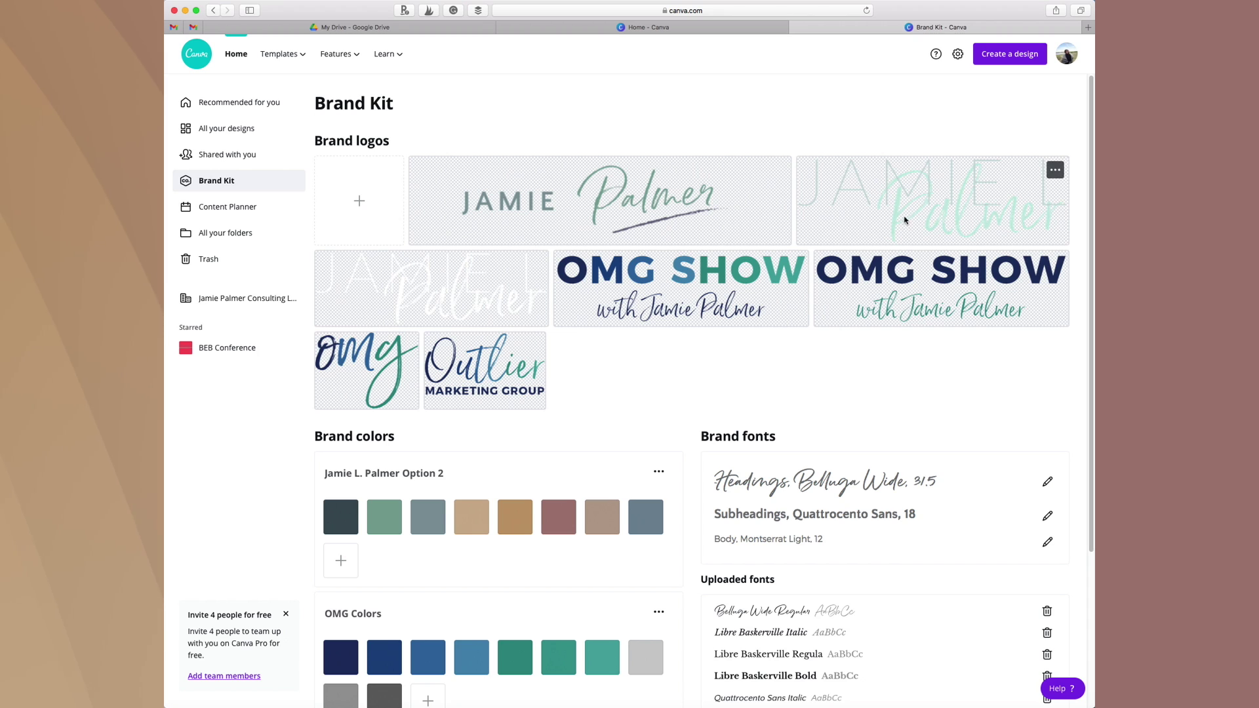
{"action": "scroll", "coordinate": [410, 336], "scroll_direction": "down", "scroll_amount": 5}
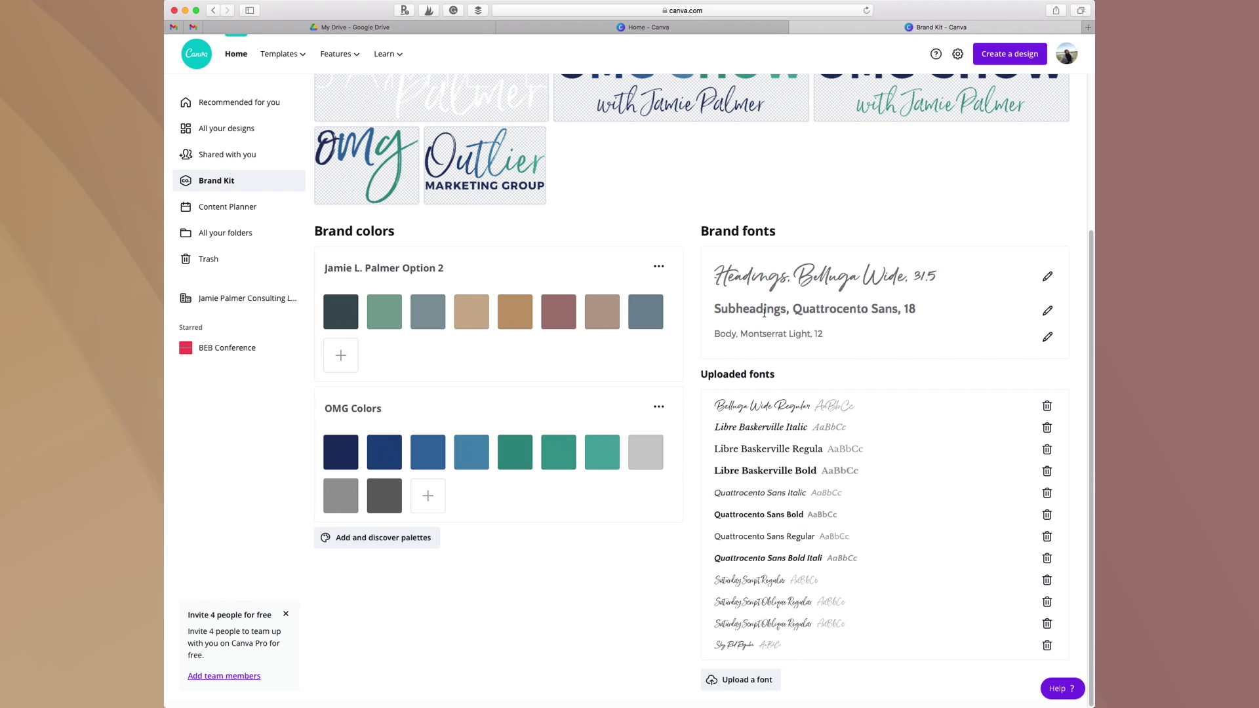
{"action": "left_click", "coordinate": [659, 268]}
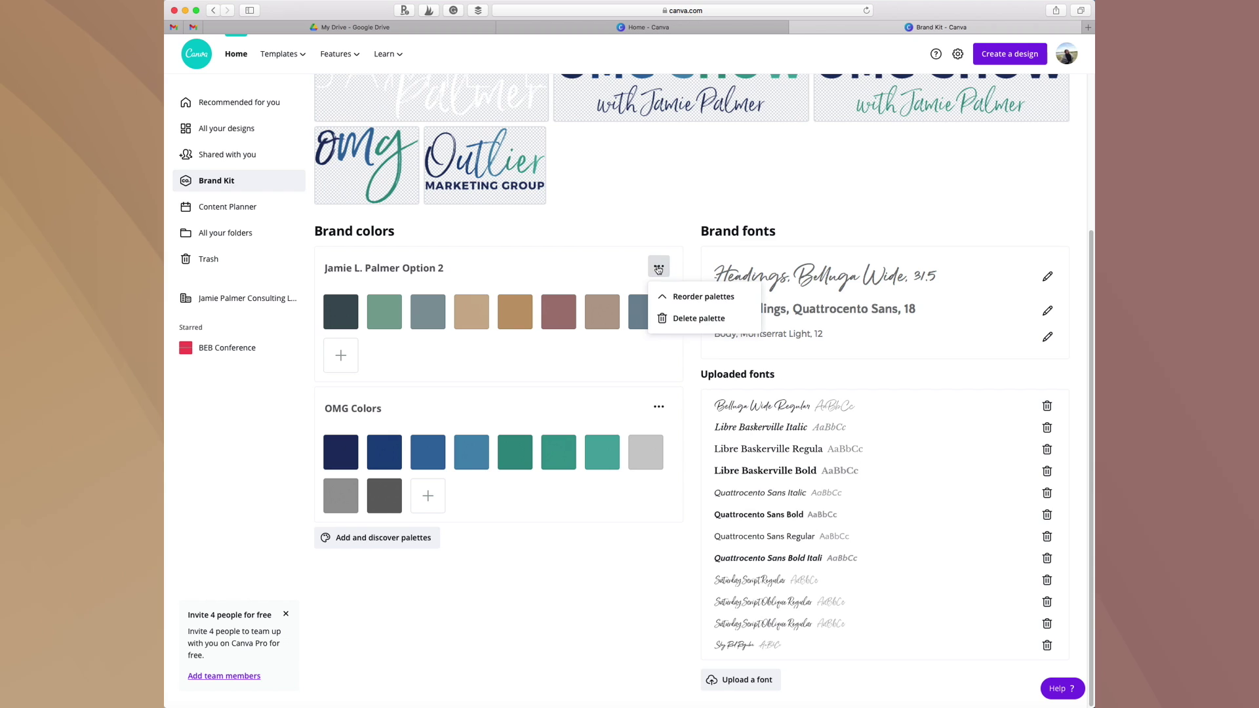
{"action": "left_click", "coordinate": [560, 361]}
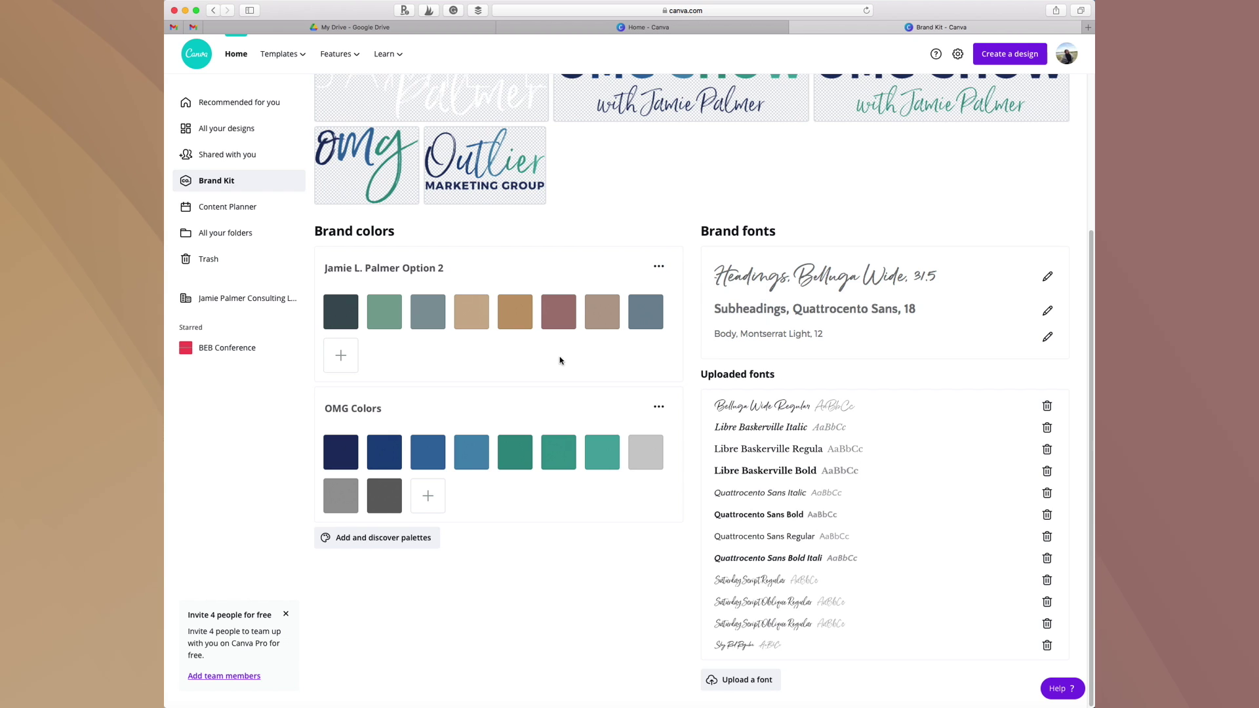
{"action": "left_click", "coordinate": [399, 549]}
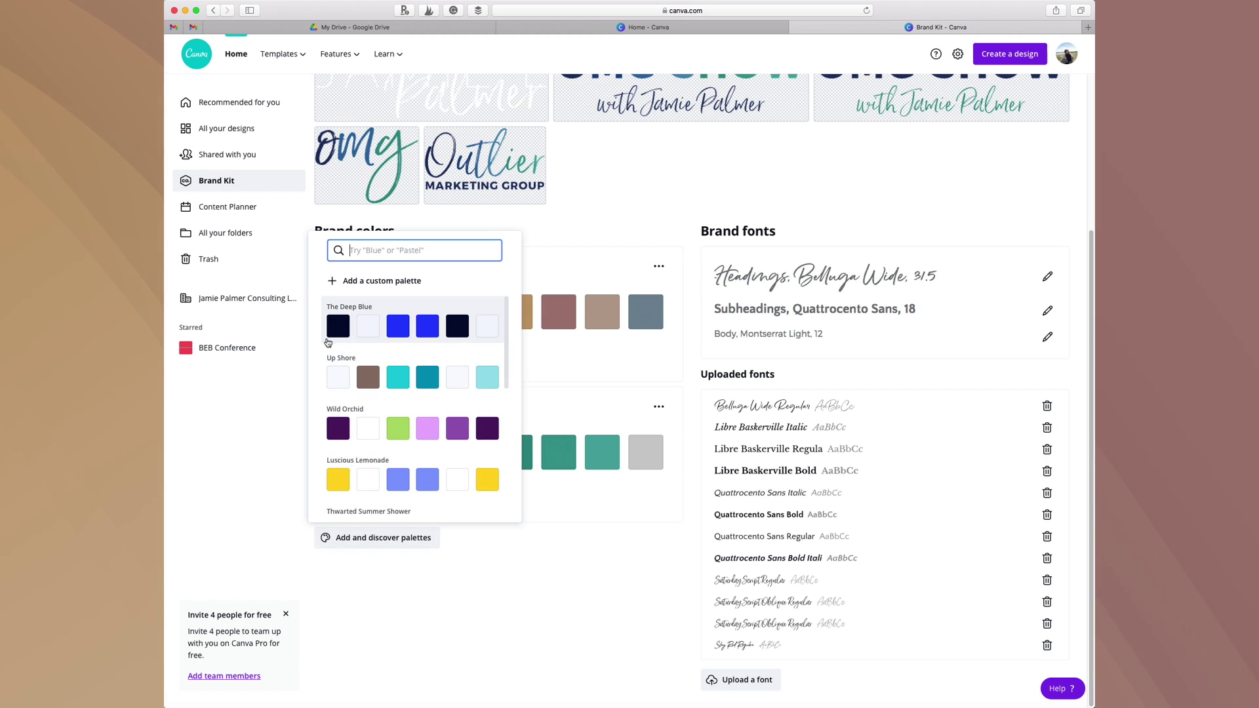
Start a custom brand palette and add five colours, setting the first by hex value
{"action": "scroll", "coordinate": [337, 383], "scroll_direction": "down", "scroll_amount": 2}
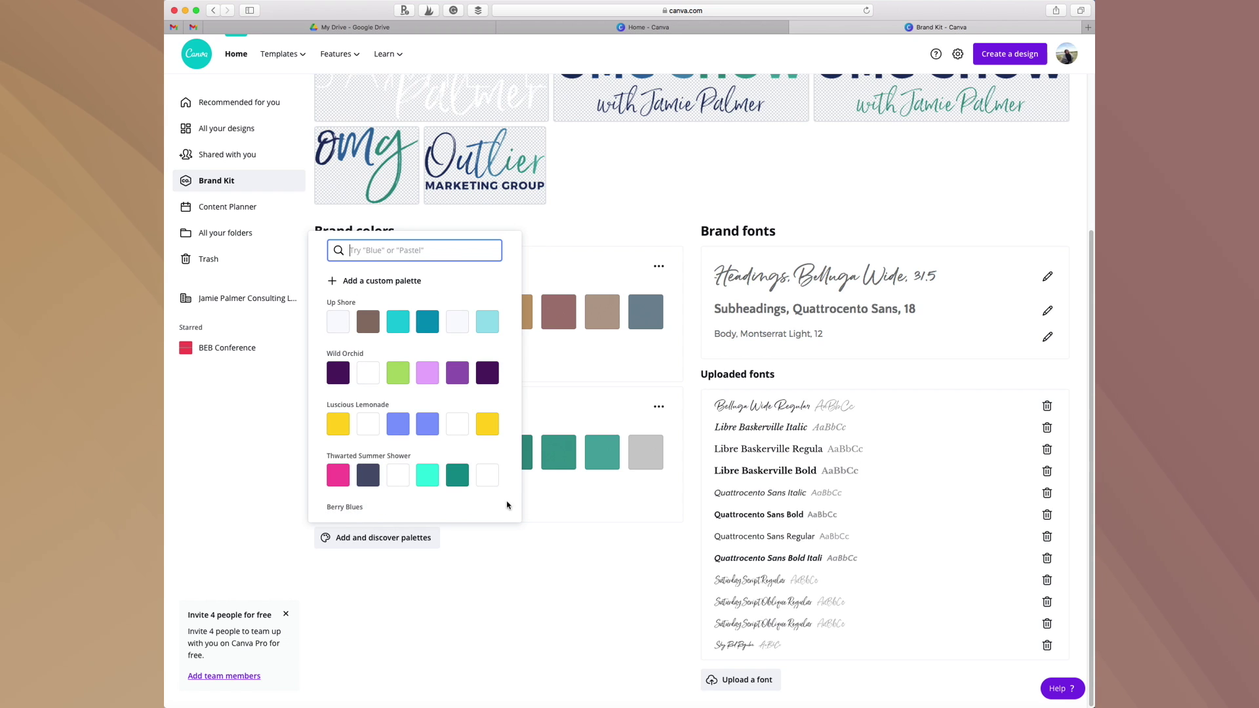
{"action": "left_click", "coordinate": [401, 282]}
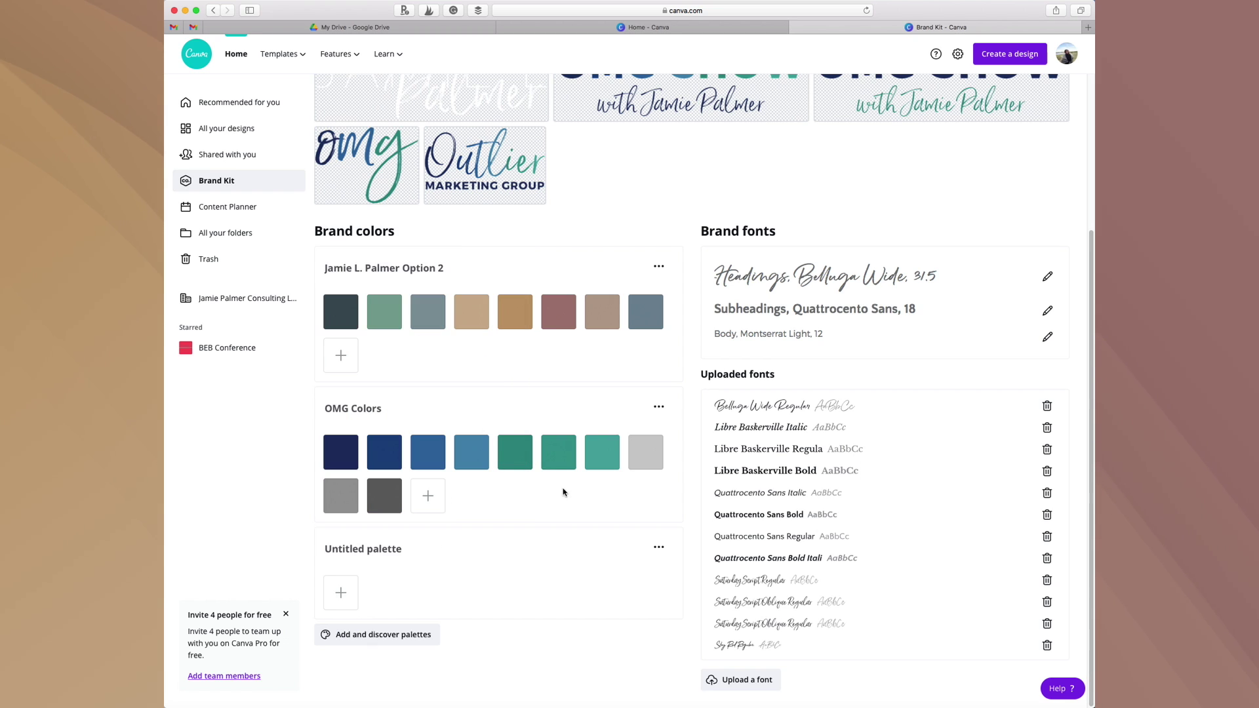
{"action": "left_click", "coordinate": [341, 593]}
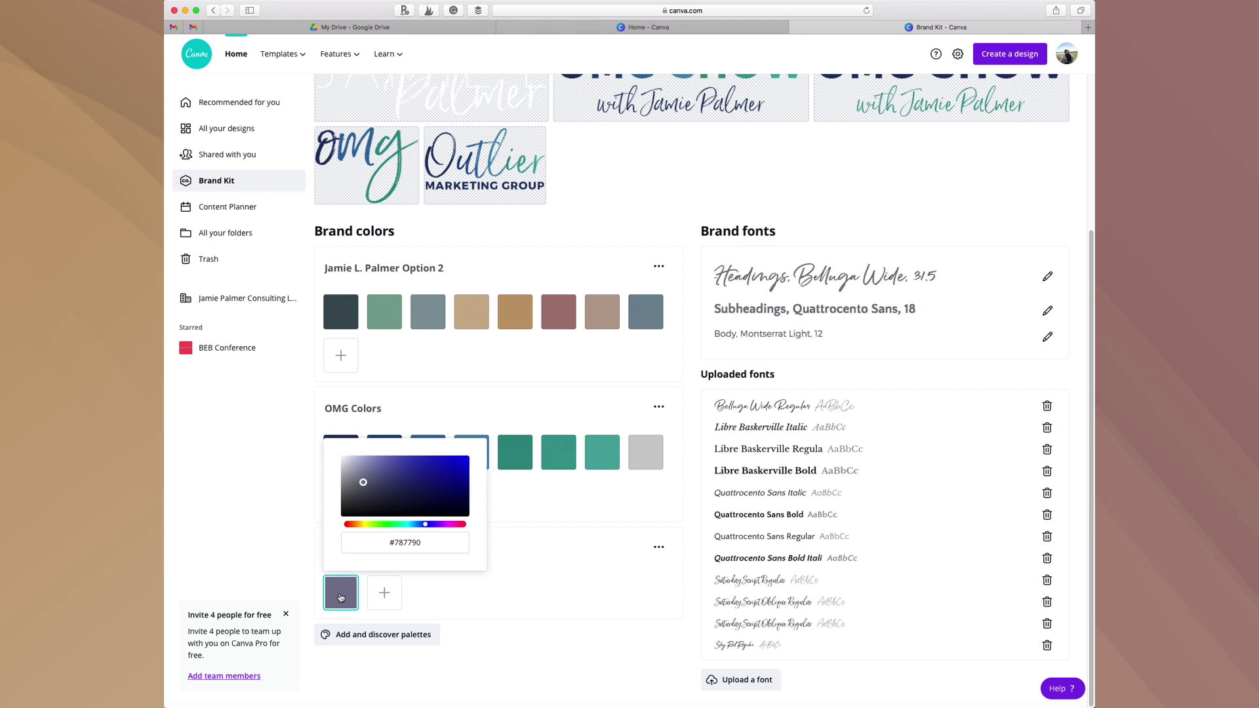
{"action": "left_click_drag", "start_coordinate": [422, 542], "coordinate": [404, 541]}
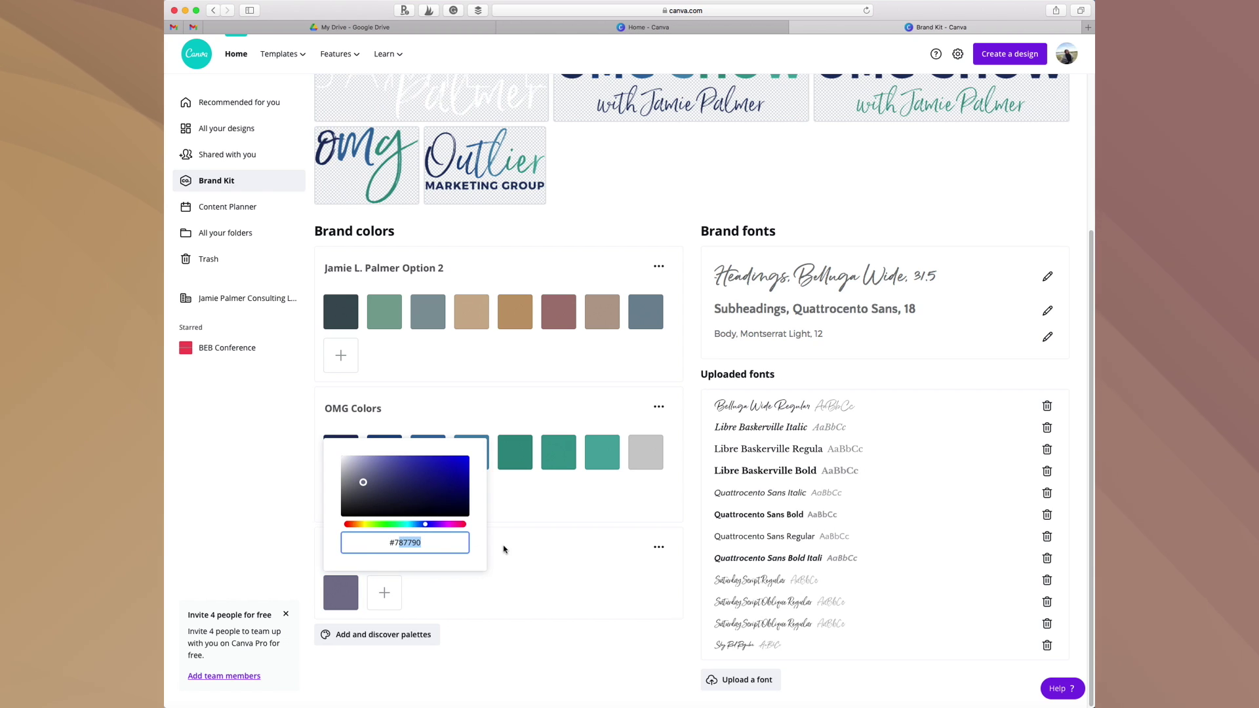
{"action": "left_click", "coordinate": [574, 579]}
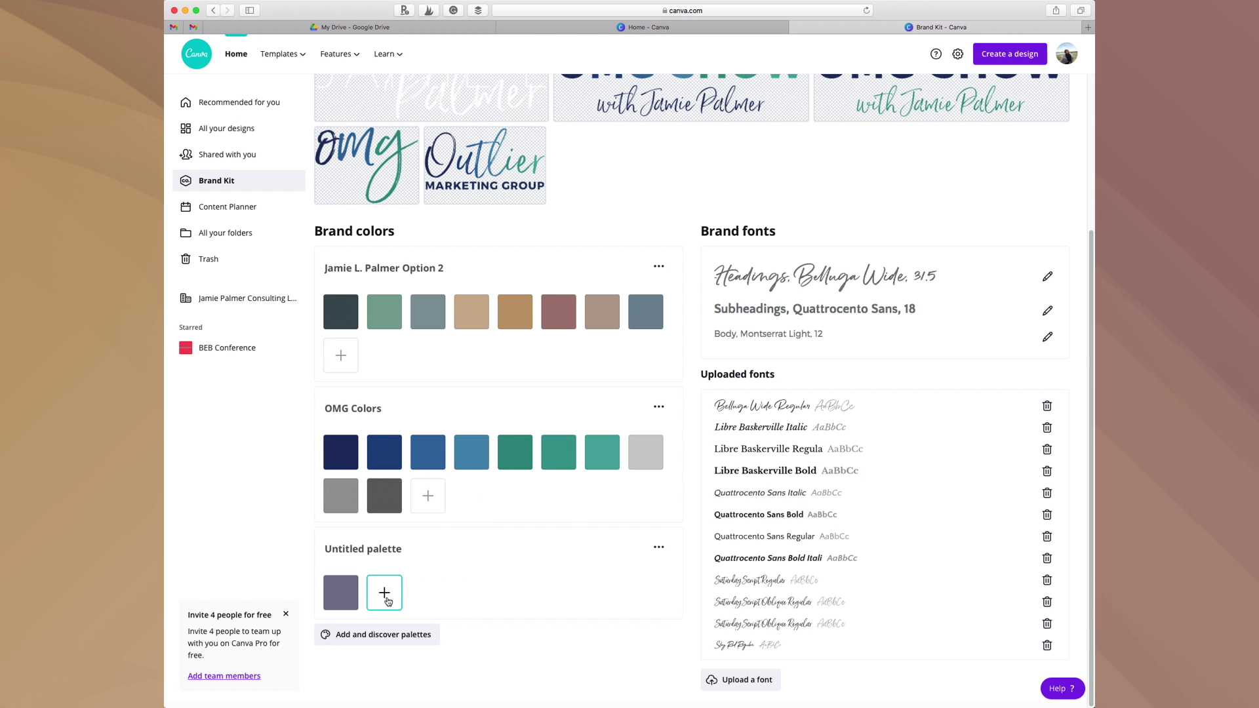
{"action": "left_click", "coordinate": [384, 593]}
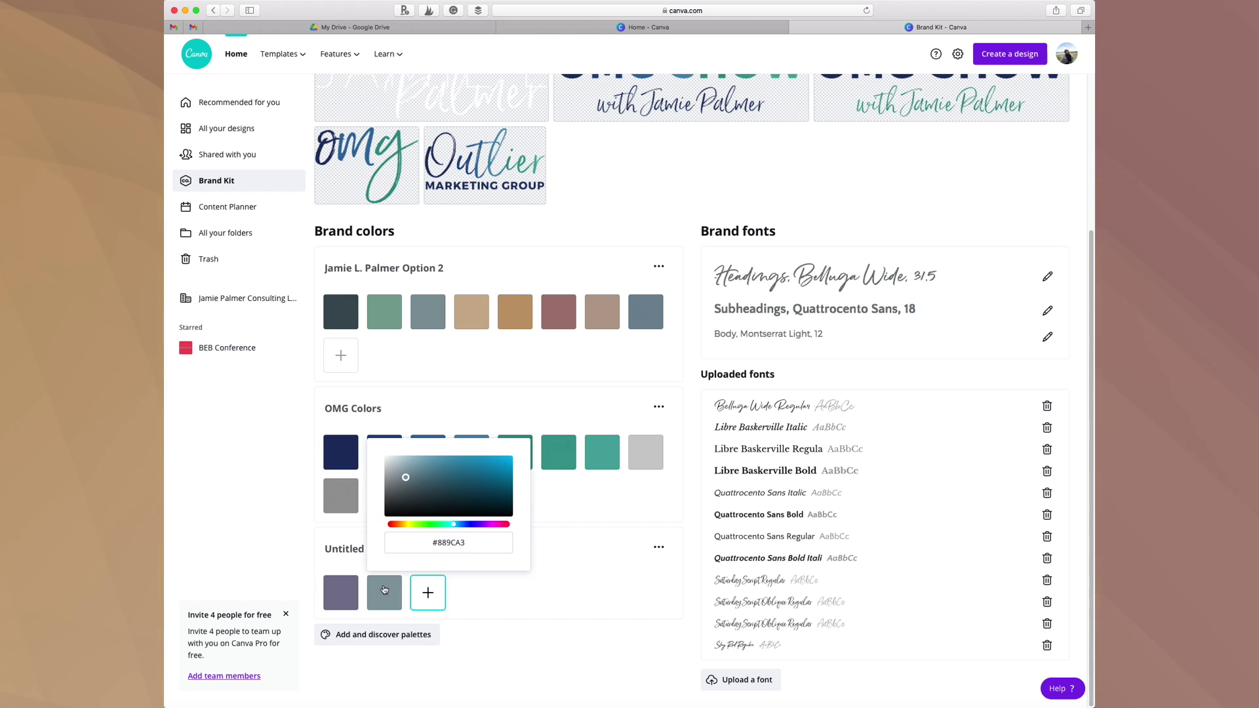
{"action": "left_click", "coordinate": [428, 592]}
{"action": "left_click", "coordinate": [471, 593]}
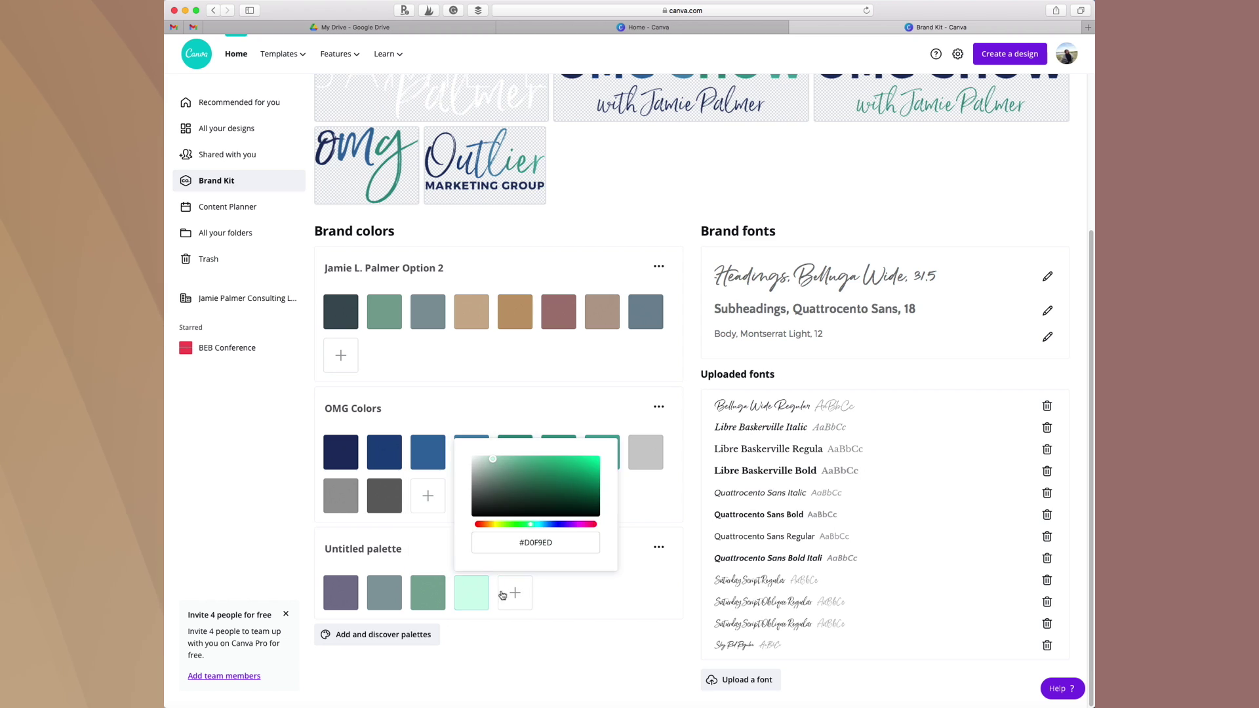
{"action": "left_click", "coordinate": [515, 593]}
{"action": "left_click", "coordinate": [651, 636]}
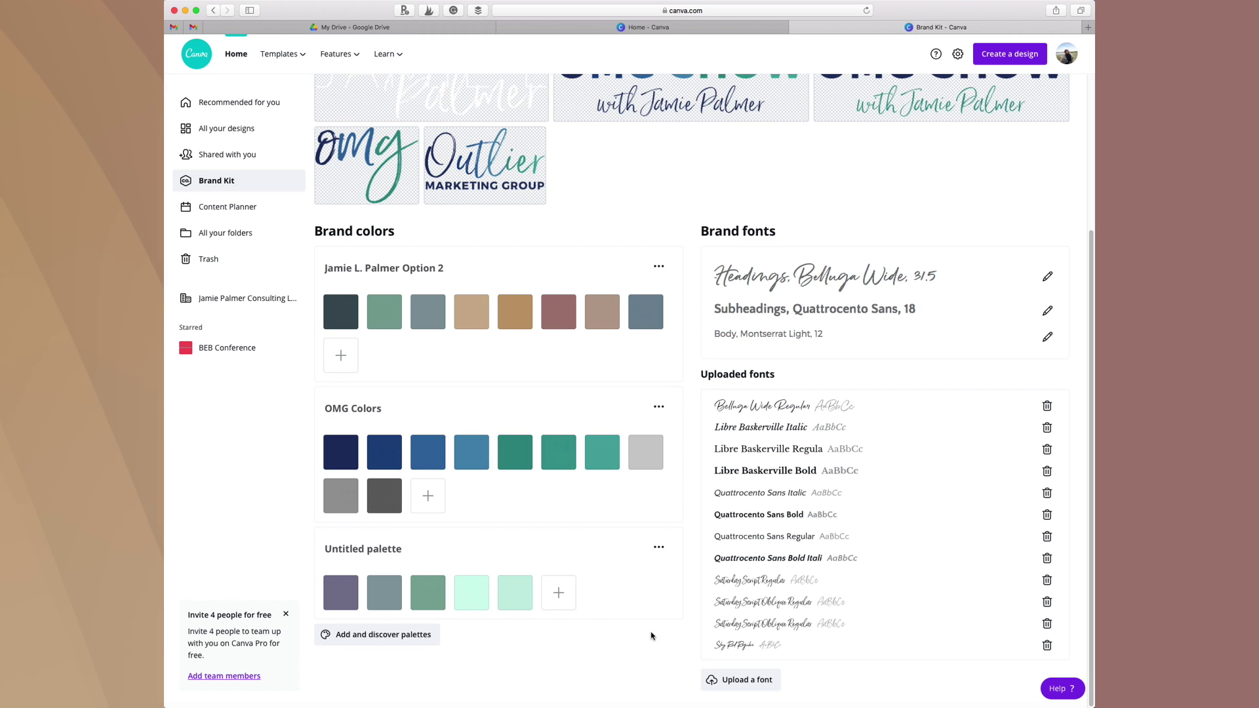
Rename the new palette to 'Sample Brand Colors'
{"action": "left_click", "coordinate": [659, 547]}
{"action": "left_click", "coordinate": [459, 548]}
{"action": "left_click", "coordinate": [424, 549]}
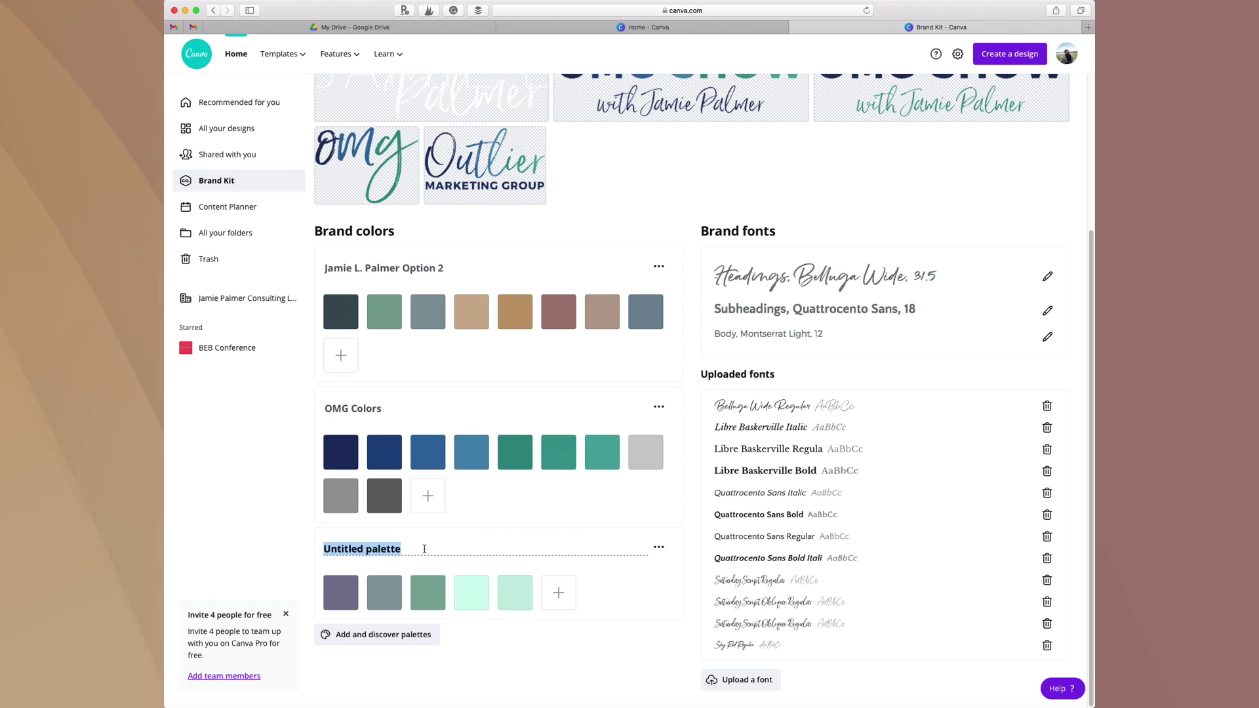
{"action": "type", "text": "Sample Brand Colors"}
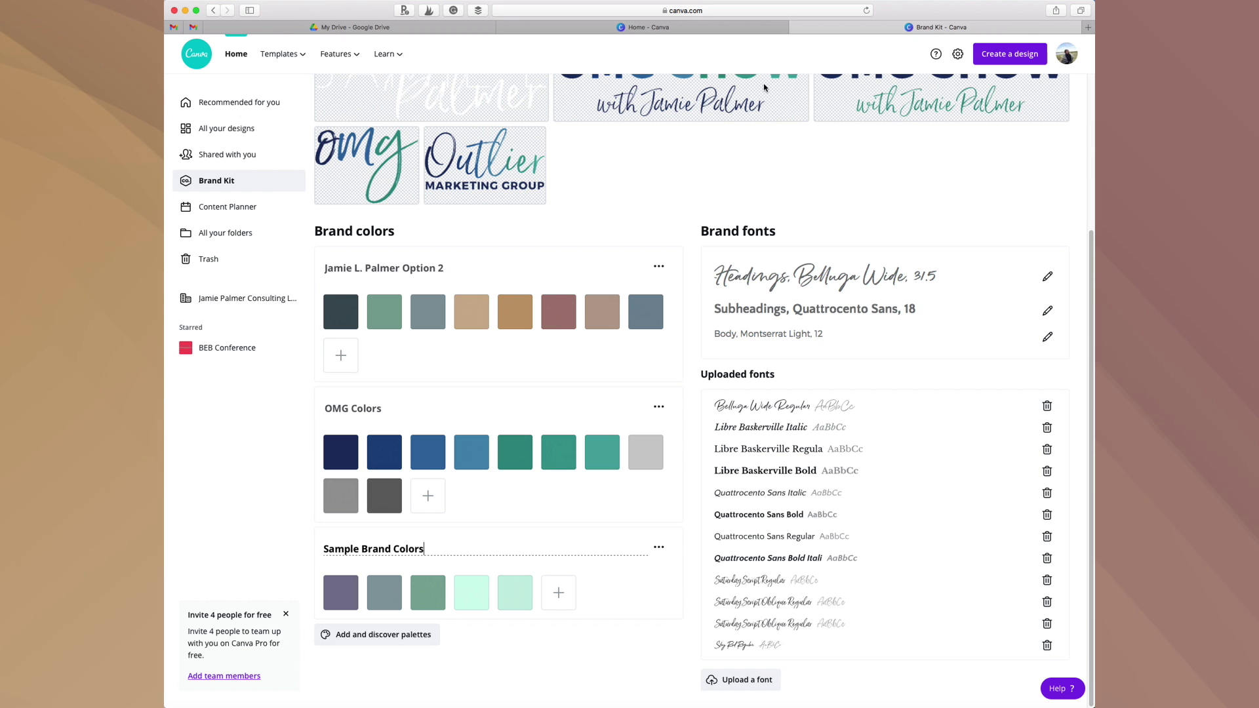
Return to the Canva home tab, close the design-type list and scroll the home page
{"action": "key", "text": "ctrl+shift+Tab"}
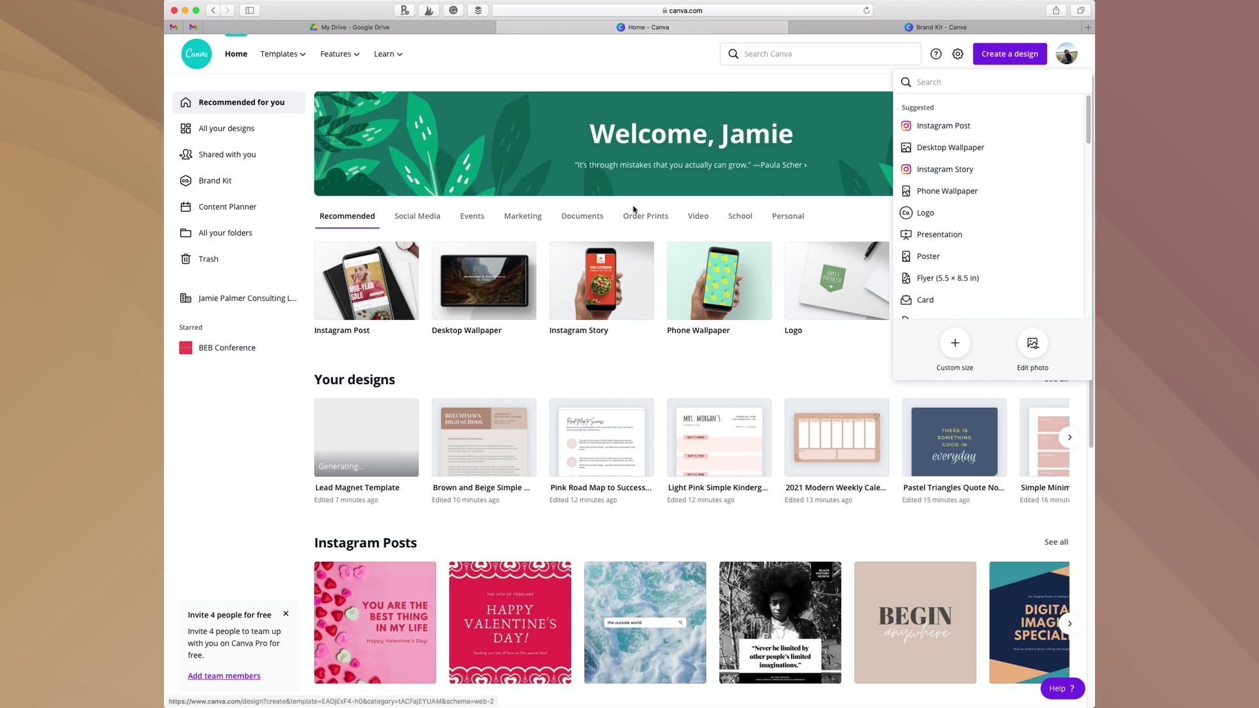
{"action": "left_click", "coordinate": [746, 371]}
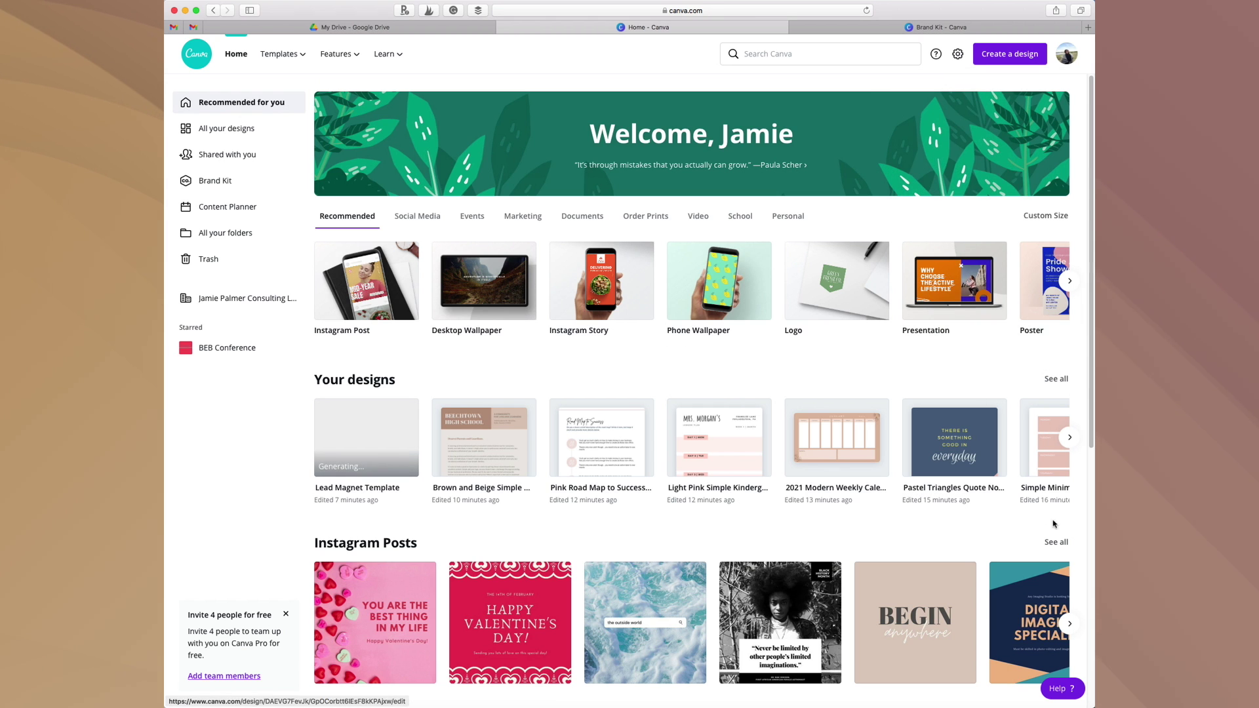
{"action": "scroll", "coordinate": [751, 577], "scroll_direction": "down", "scroll_amount": 2}
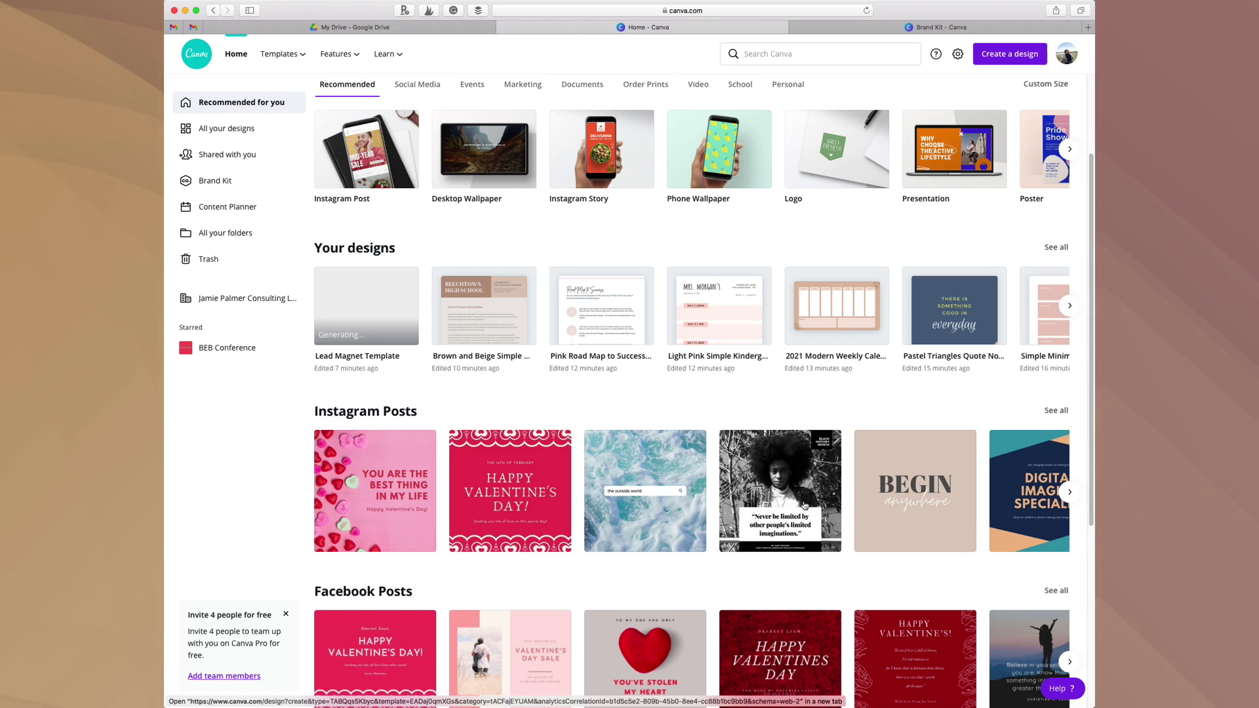
{"action": "scroll", "coordinate": [805, 506], "scroll_direction": "down", "scroll_amount": 2}
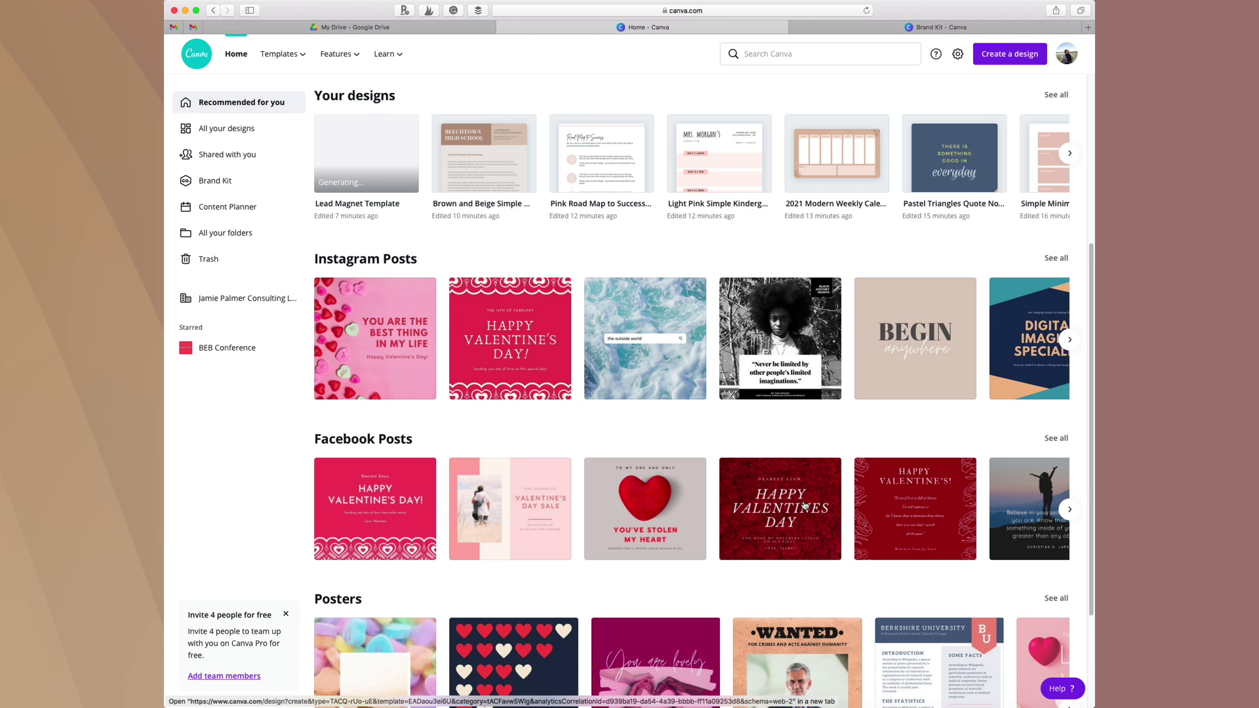
{"action": "scroll", "coordinate": [804, 504], "scroll_direction": "up", "scroll_amount": 4}
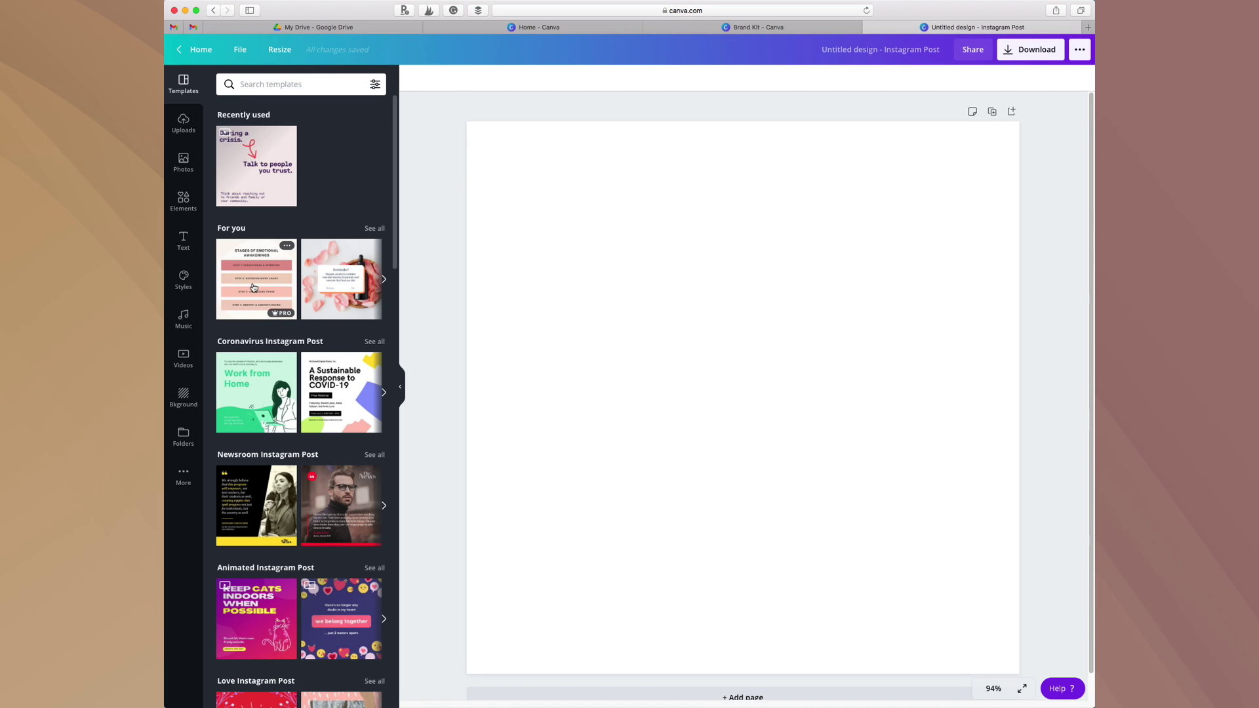
Apply the Stages of Emotional Awakenings template and recolour the Step 1 box slate grey-blue
{"action": "left_click", "coordinate": [253, 288]}
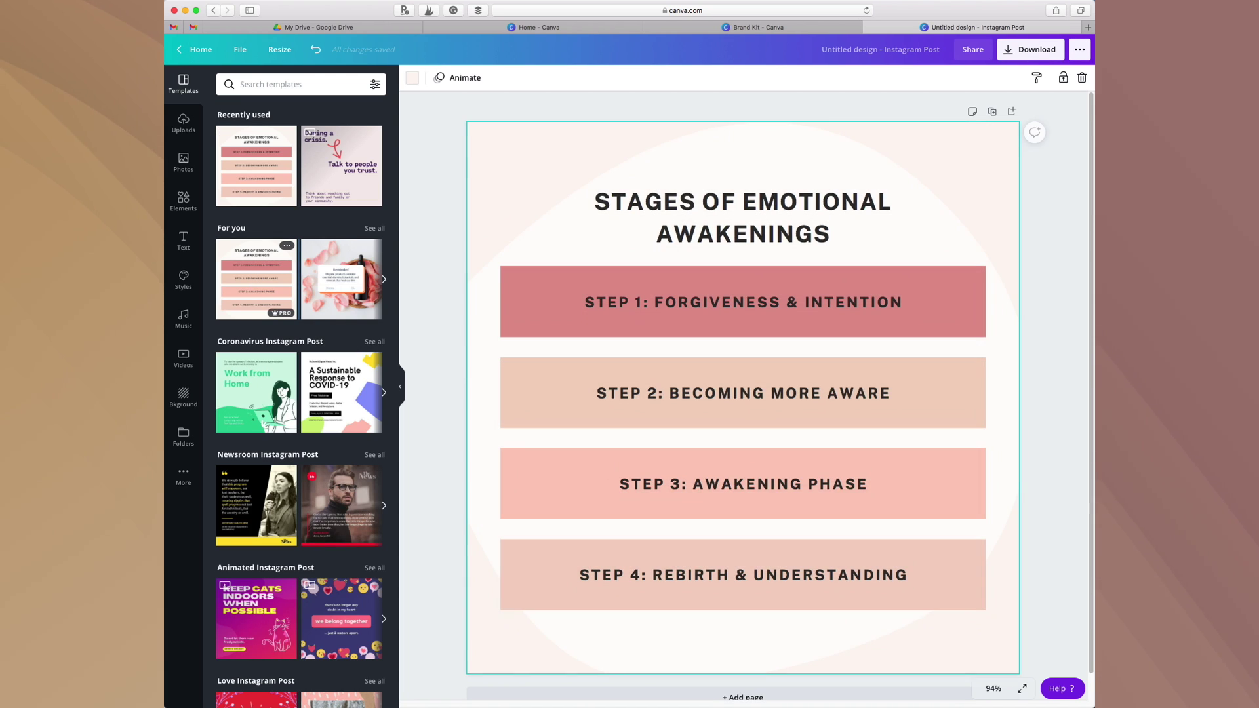
{"action": "left_click", "coordinate": [1076, 233]}
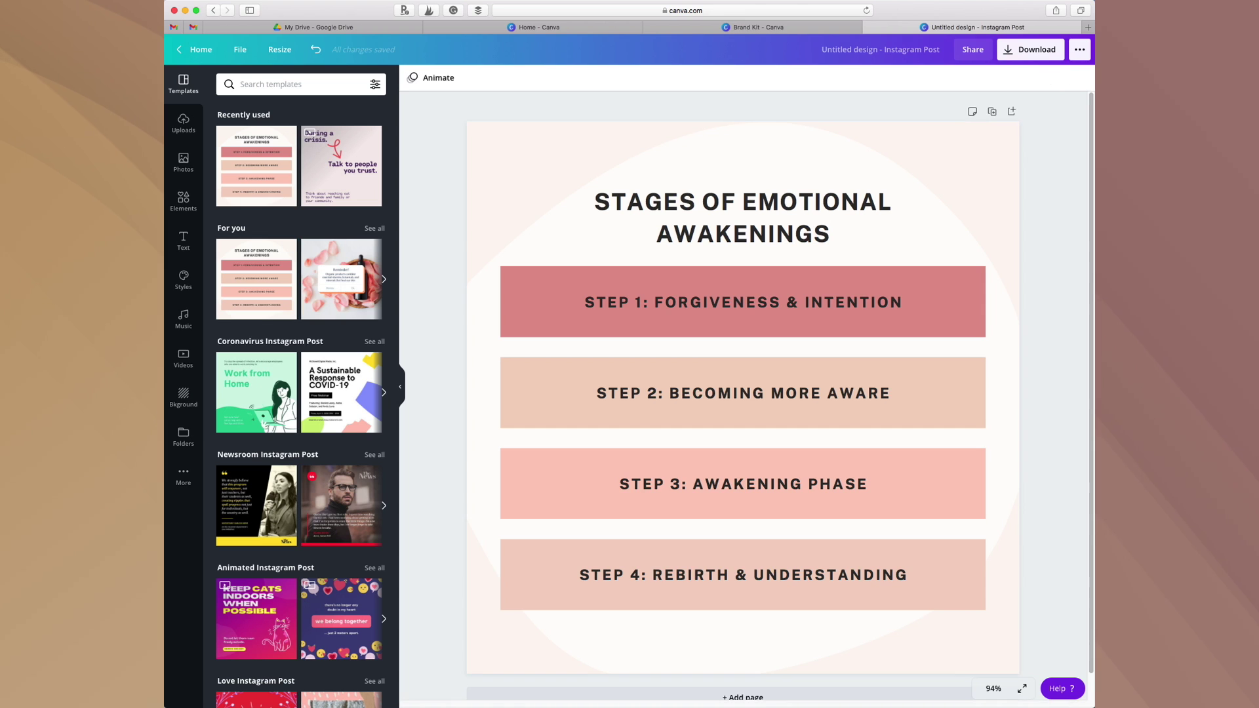
{"action": "left_click", "coordinate": [557, 296]}
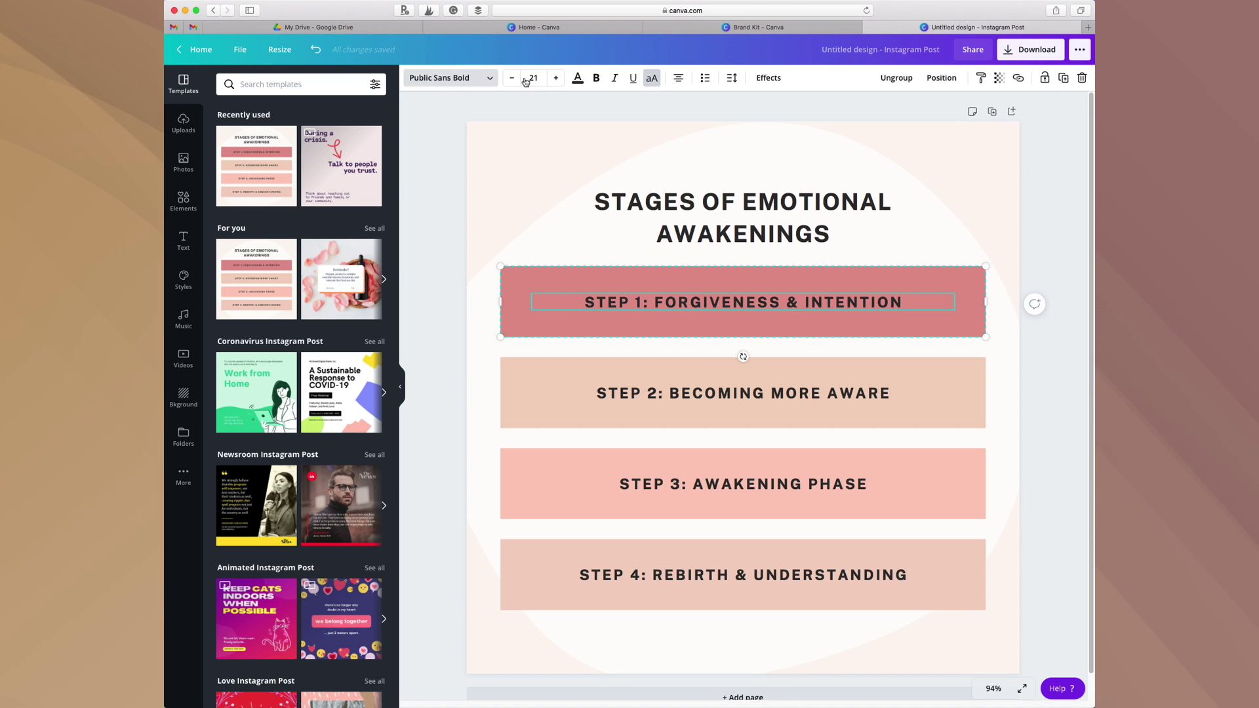
{"action": "left_click", "coordinate": [577, 78]}
{"action": "key", "text": "Escape"}
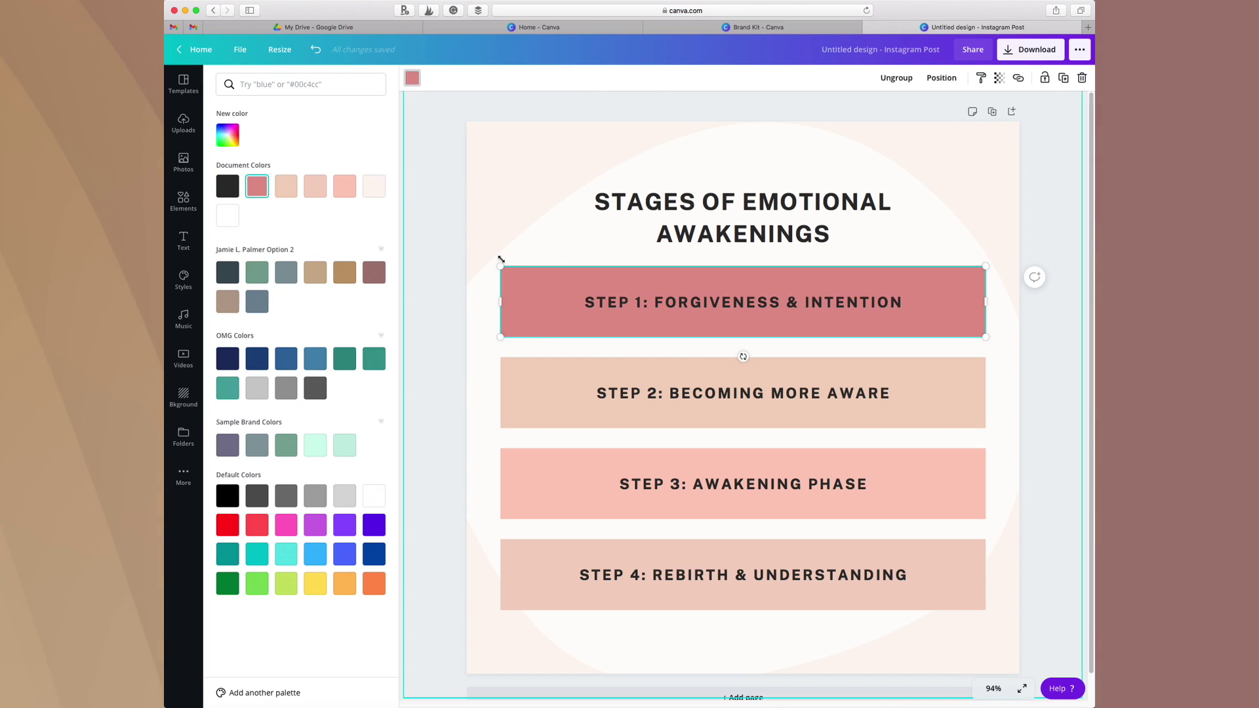
{"action": "left_click", "coordinate": [286, 273]}
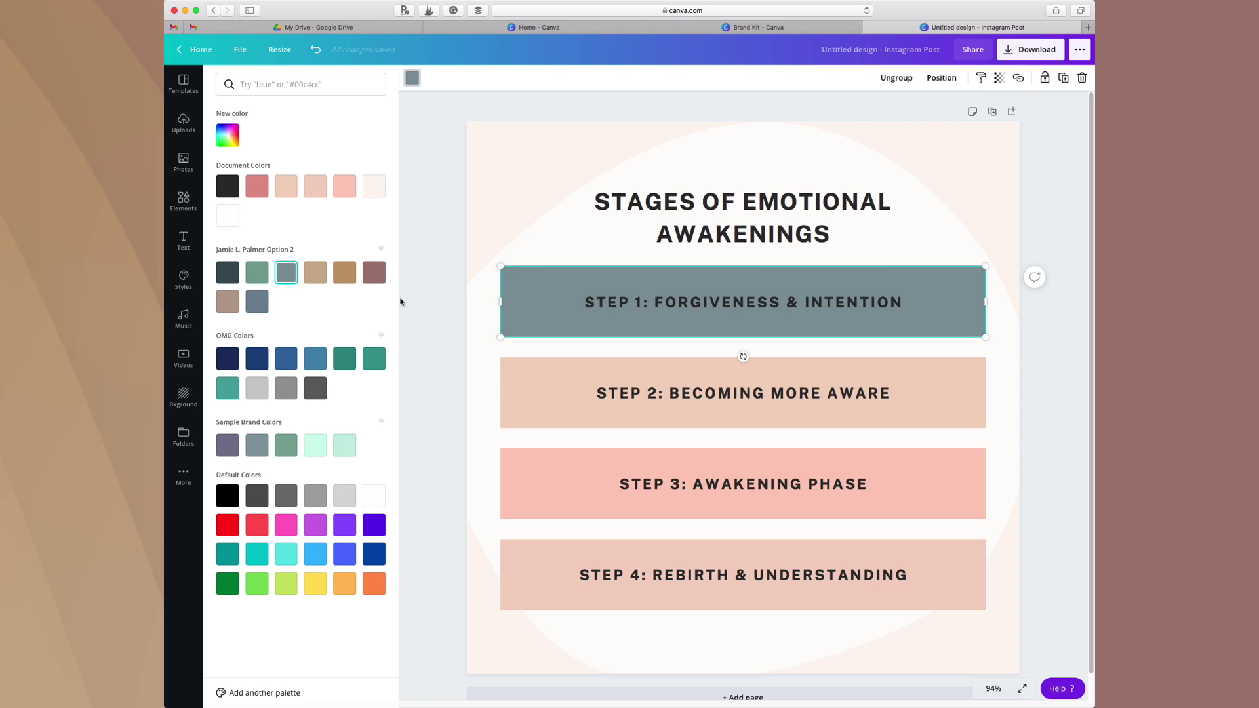
Recolour the Step 2 box dark slate-blue and the Step 3 bar taupe, then deselect
{"action": "left_click", "coordinate": [526, 416]}
{"action": "left_click", "coordinate": [256, 301]}
{"action": "left_click", "coordinate": [514, 472]}
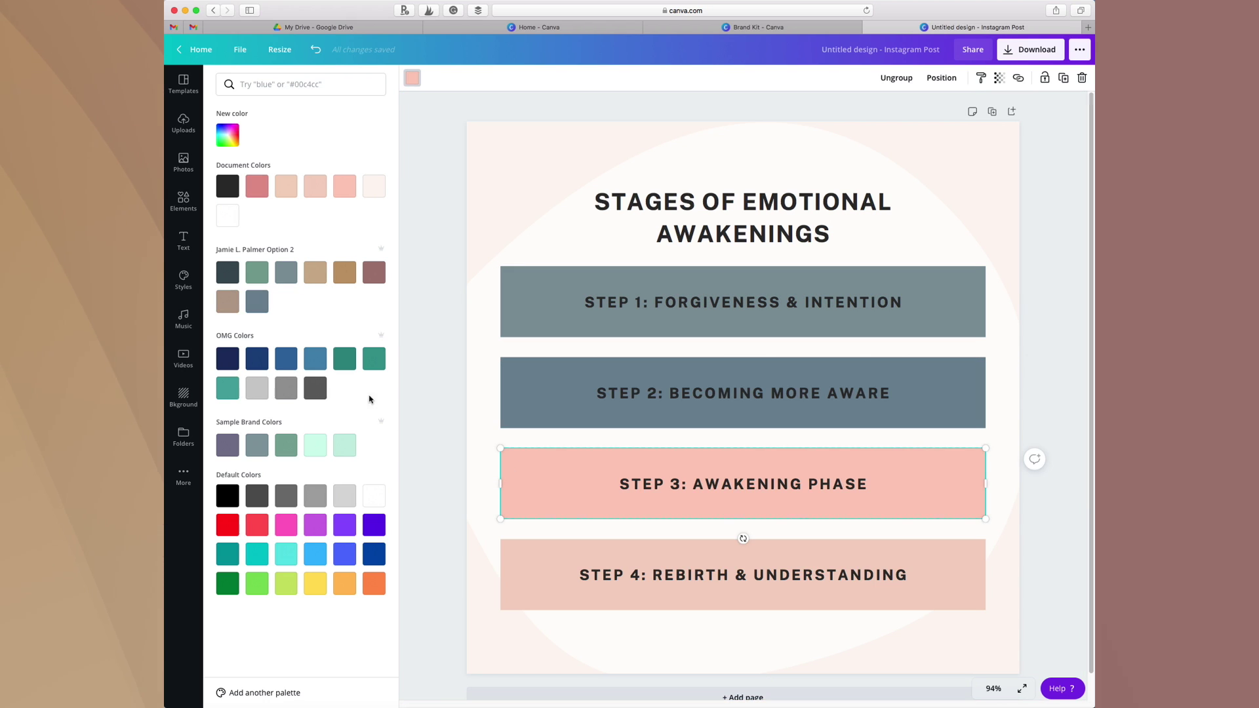
{"action": "left_click", "coordinate": [228, 302]}
{"action": "left_click", "coordinate": [562, 577]}
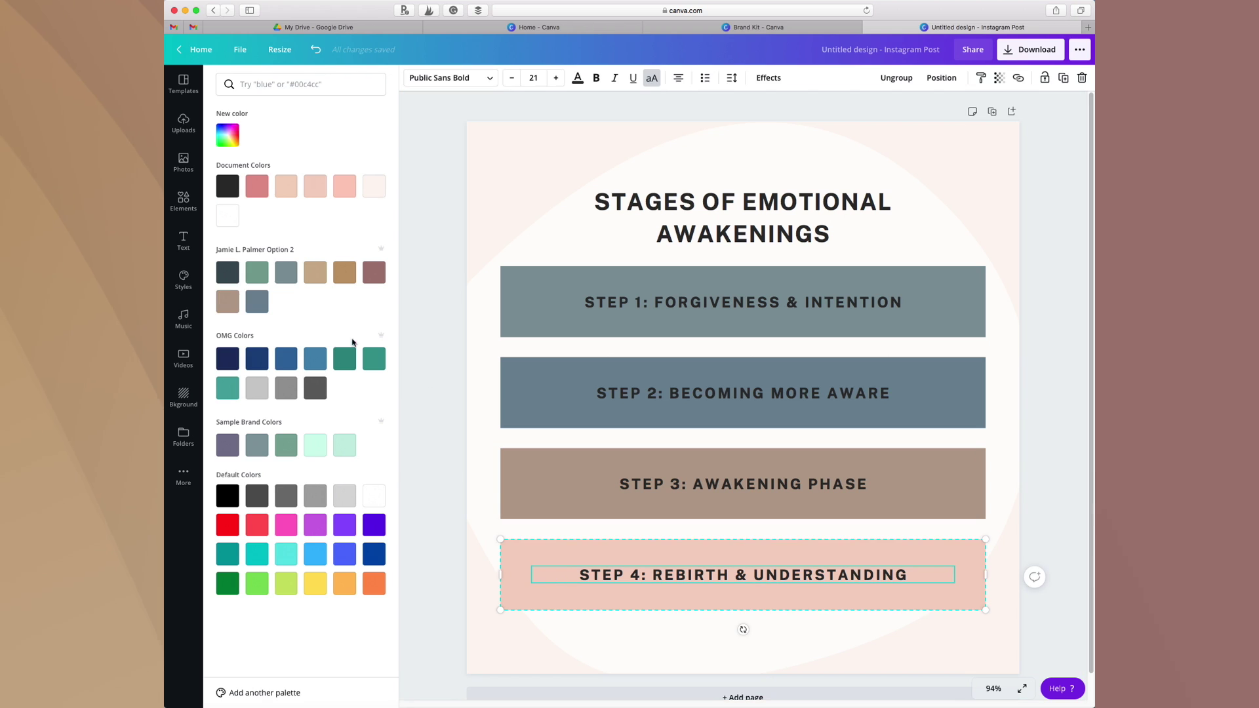
{"action": "key", "text": "Escape"}
{"action": "left_click", "coordinate": [421, 131]}
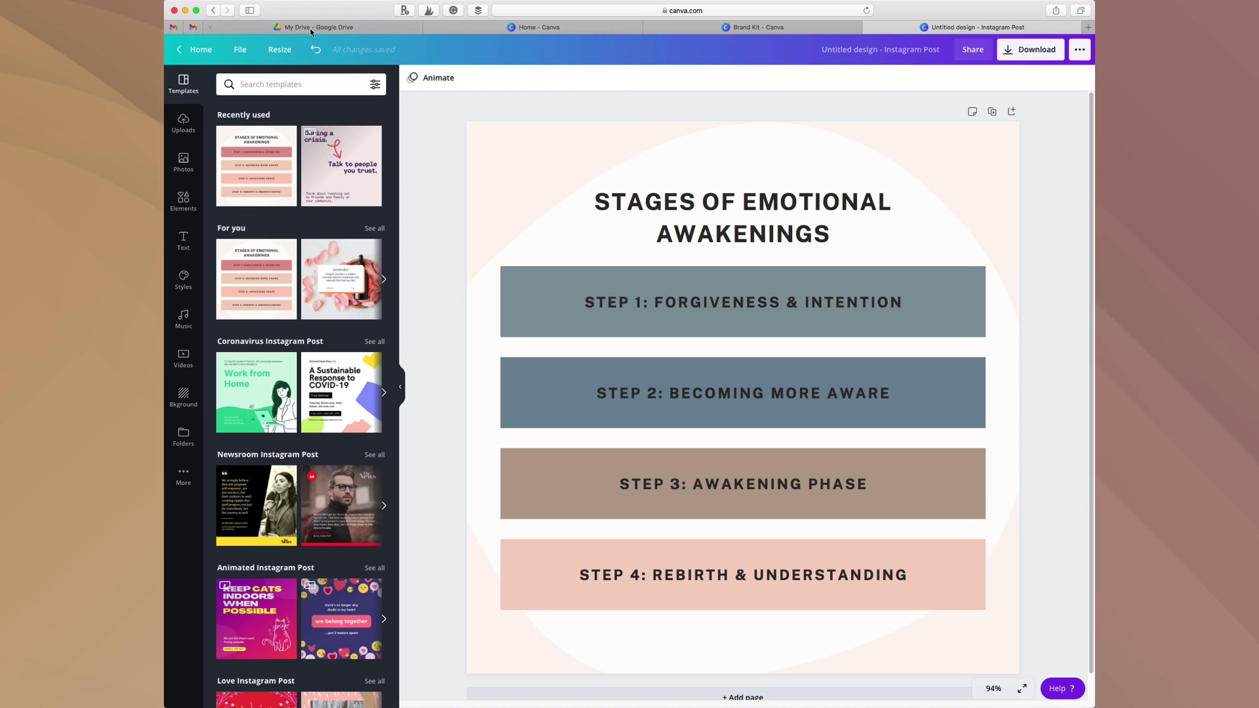
Make a resized copy of the design at Facebook Post size (940 × 788 px)
{"action": "left_click", "coordinate": [289, 58]}
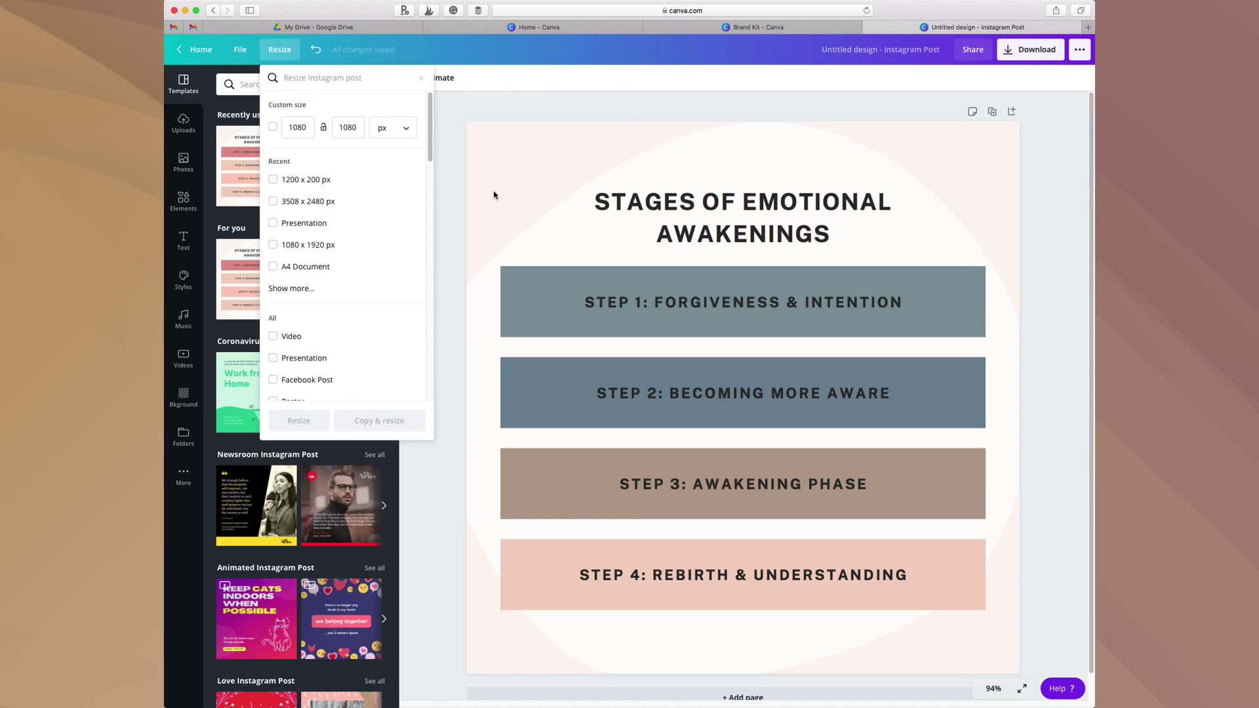
{"action": "scroll", "coordinate": [312, 297], "scroll_direction": "down", "scroll_amount": 1}
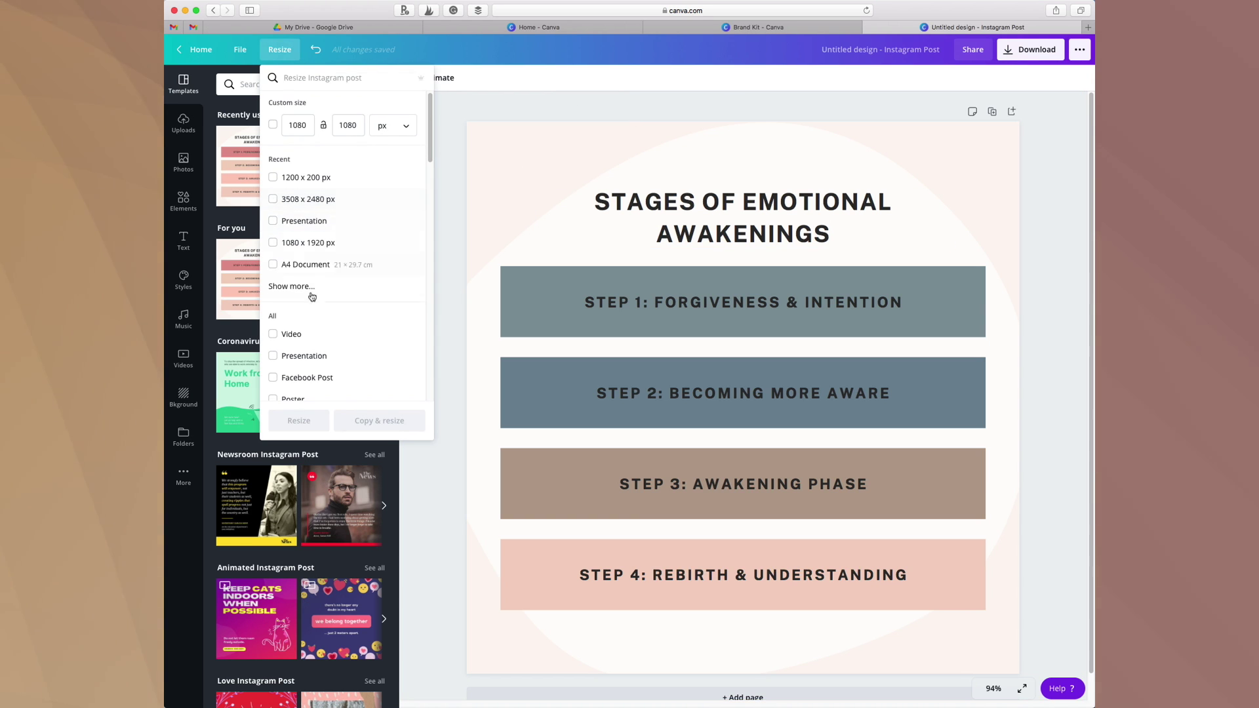
{"action": "left_click", "coordinate": [311, 294]}
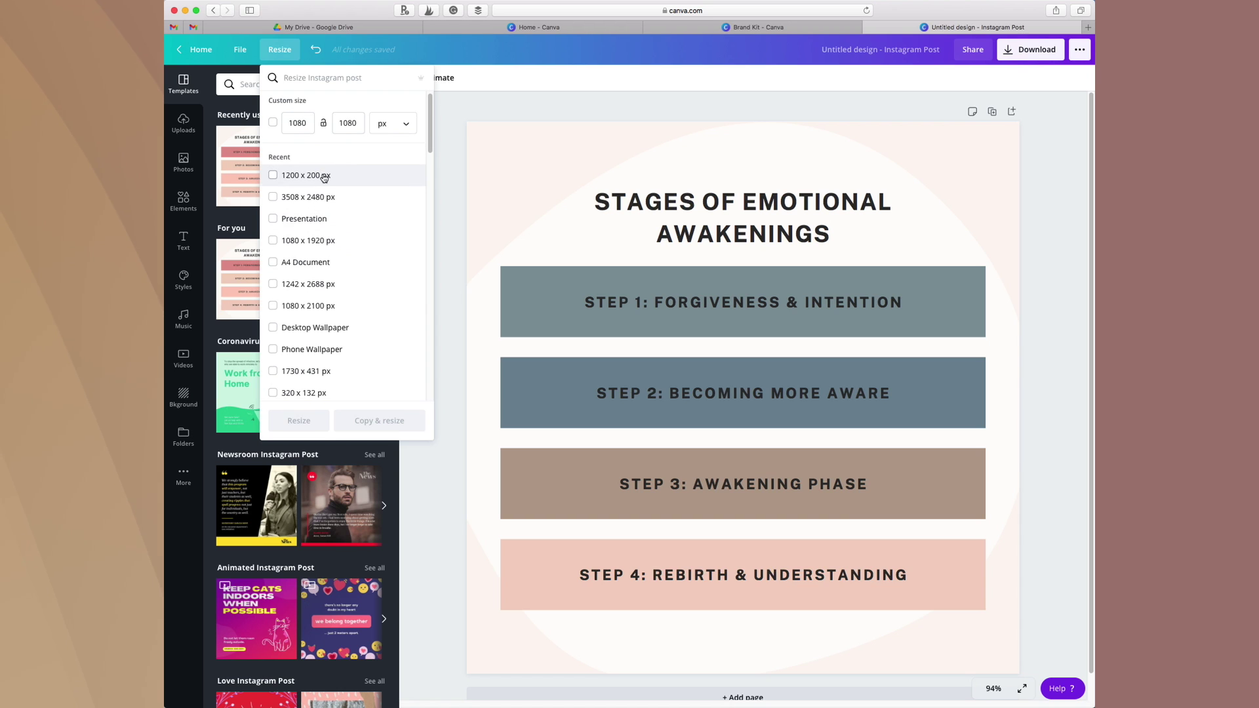
{"action": "scroll", "coordinate": [324, 190], "scroll_direction": "down", "scroll_amount": 5}
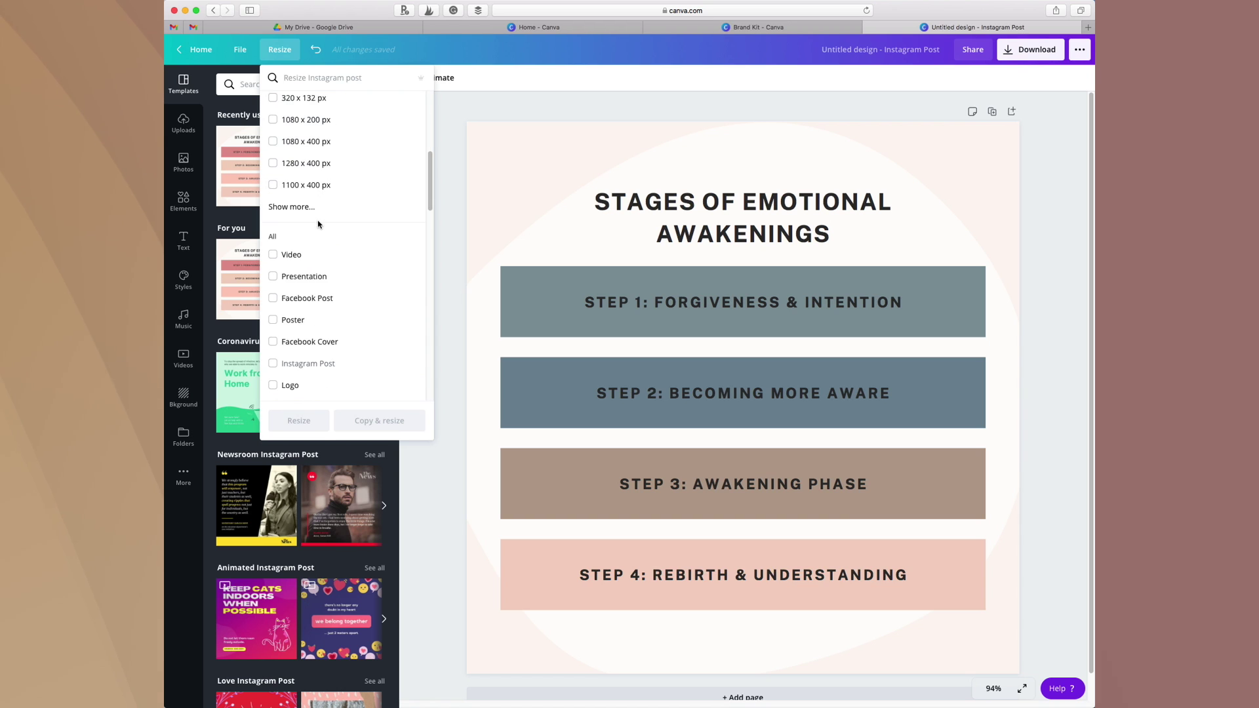
{"action": "scroll", "coordinate": [320, 223], "scroll_direction": "down", "scroll_amount": 1}
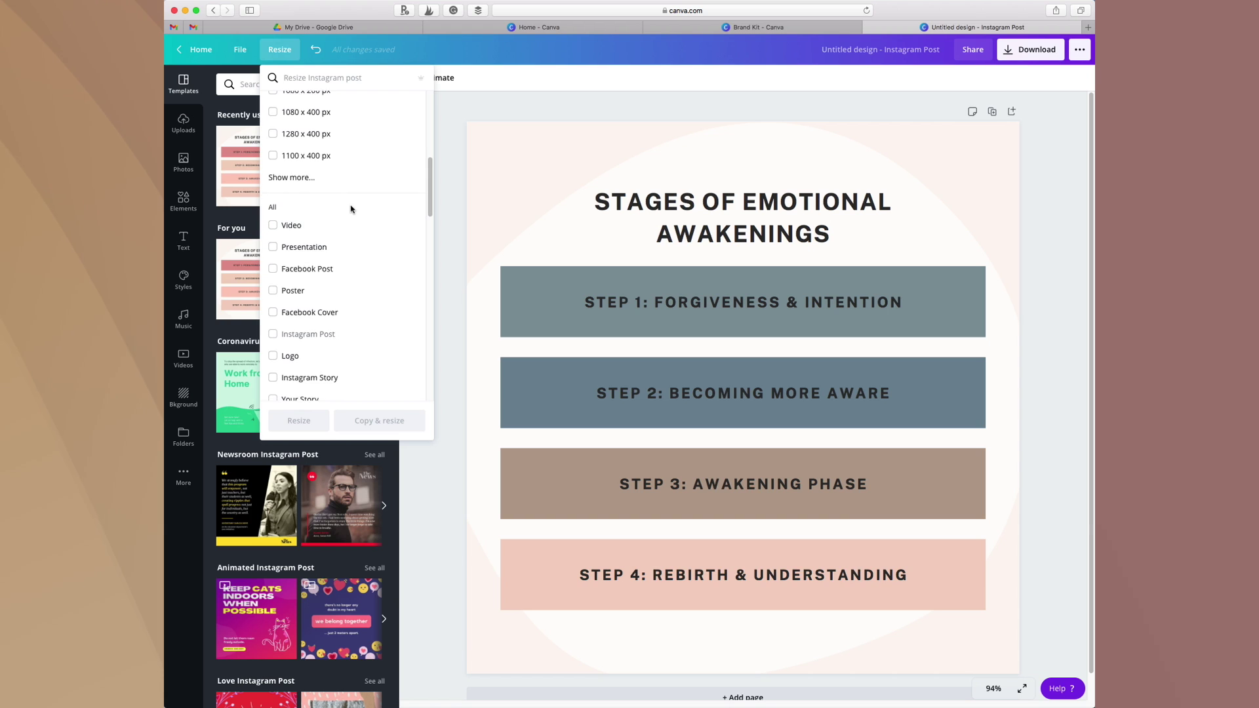
{"action": "scroll", "coordinate": [341, 210], "scroll_direction": "down", "scroll_amount": 2}
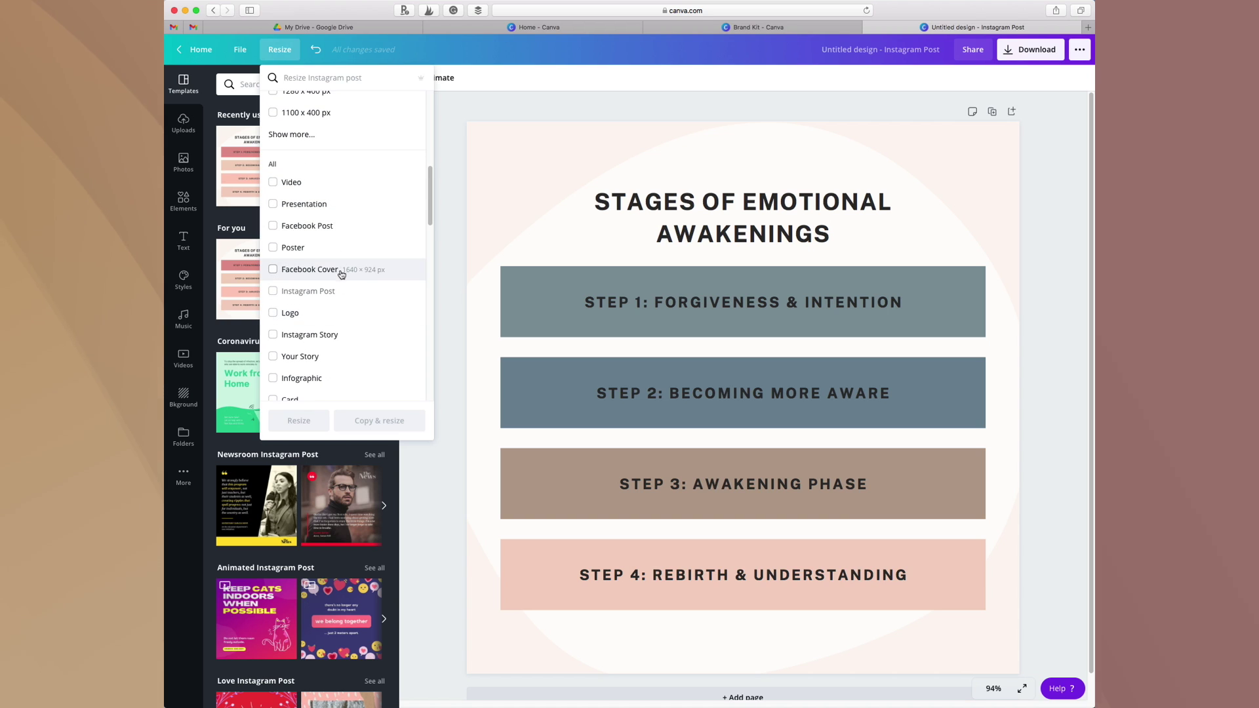
{"action": "scroll", "coordinate": [340, 274], "scroll_direction": "down", "scroll_amount": 1}
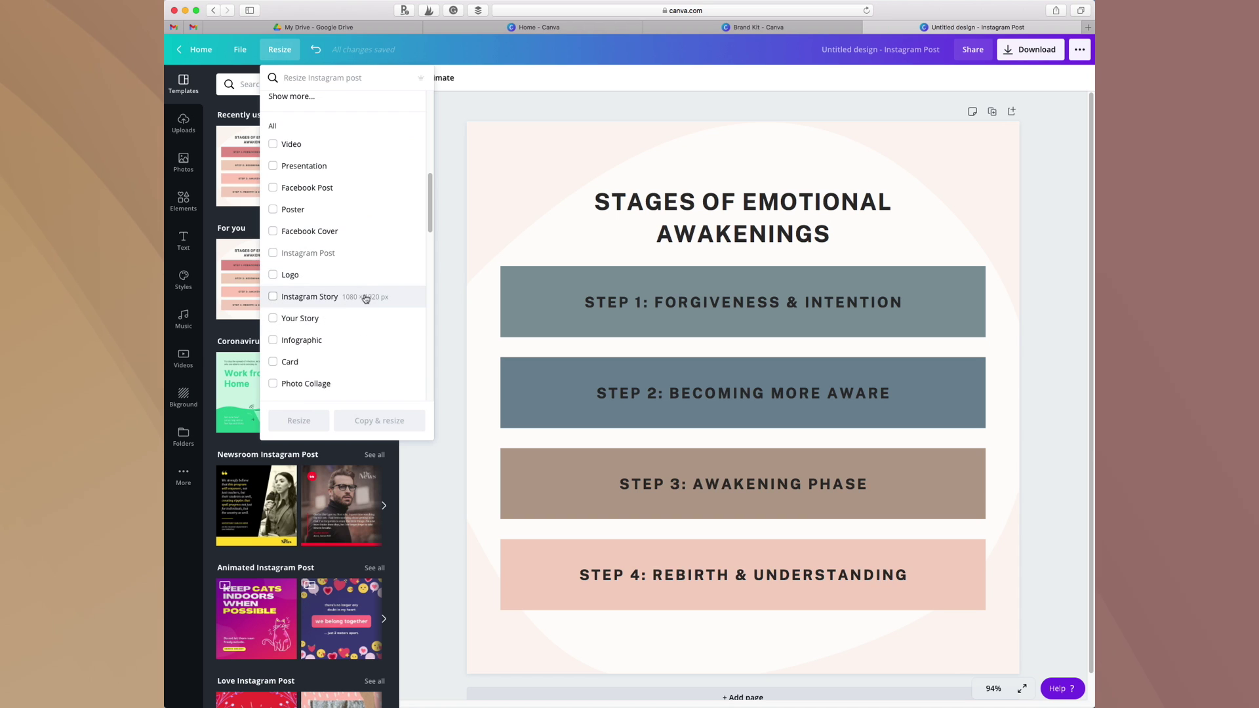
{"action": "scroll", "coordinate": [341, 357], "scroll_direction": "down", "scroll_amount": 6}
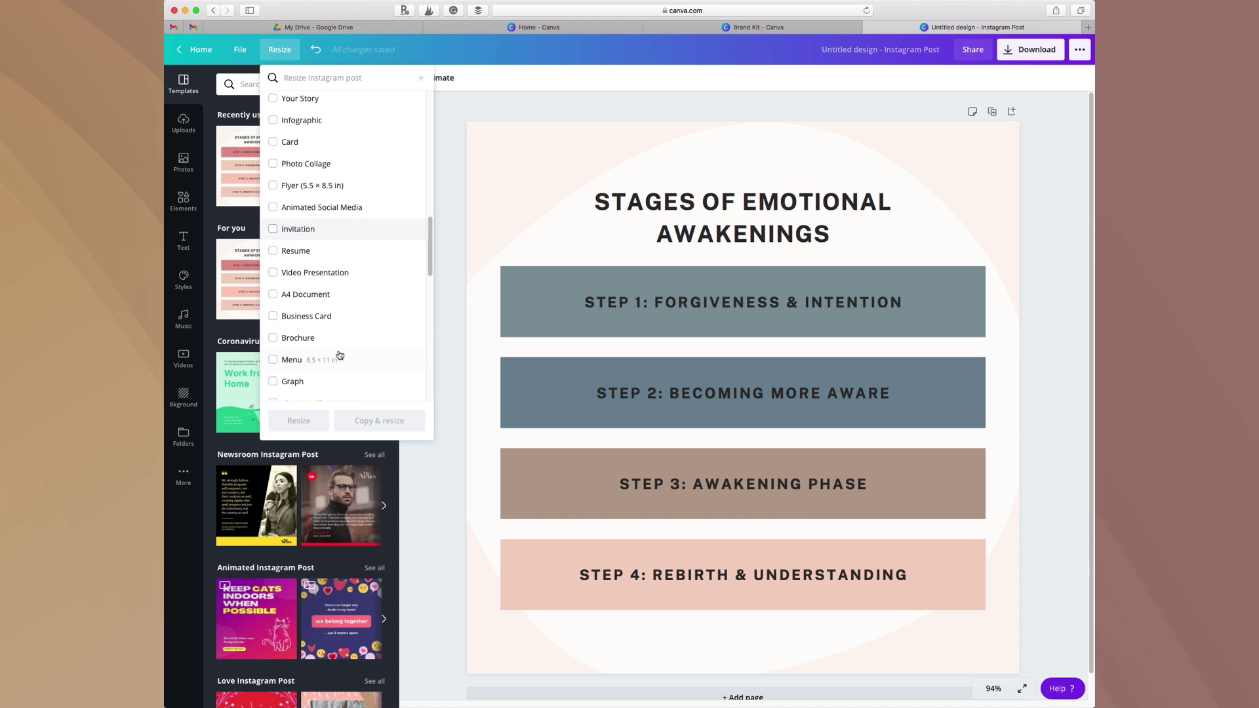
{"action": "scroll", "coordinate": [340, 355], "scroll_direction": "down", "scroll_amount": 5}
{"action": "scroll", "coordinate": [338, 353], "scroll_direction": "up", "scroll_amount": 15}
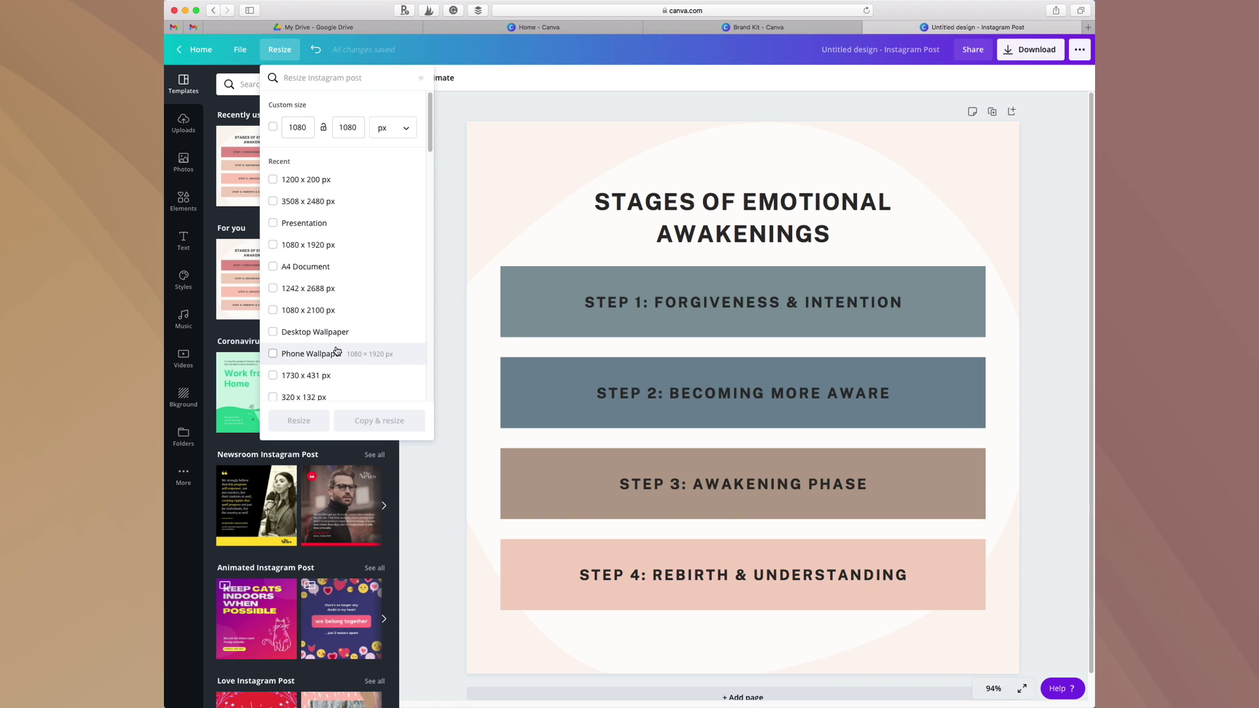
{"action": "type", "text": "face"}
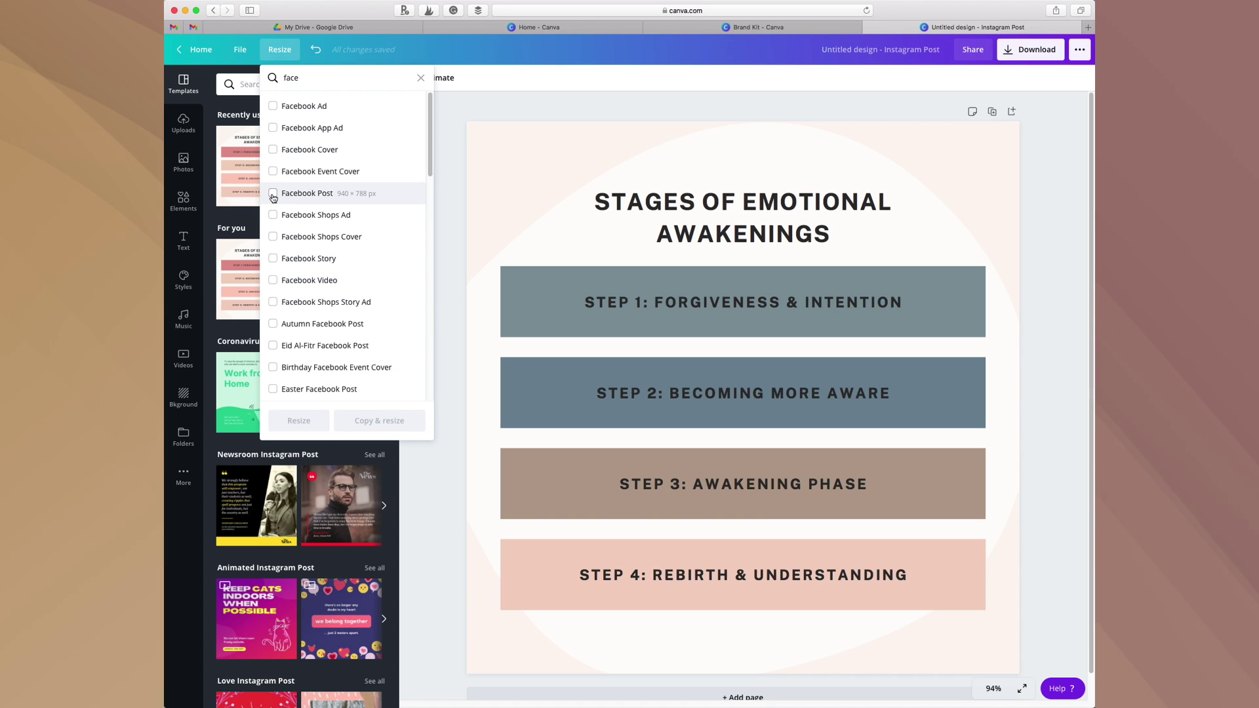
{"action": "left_click", "coordinate": [273, 195]}
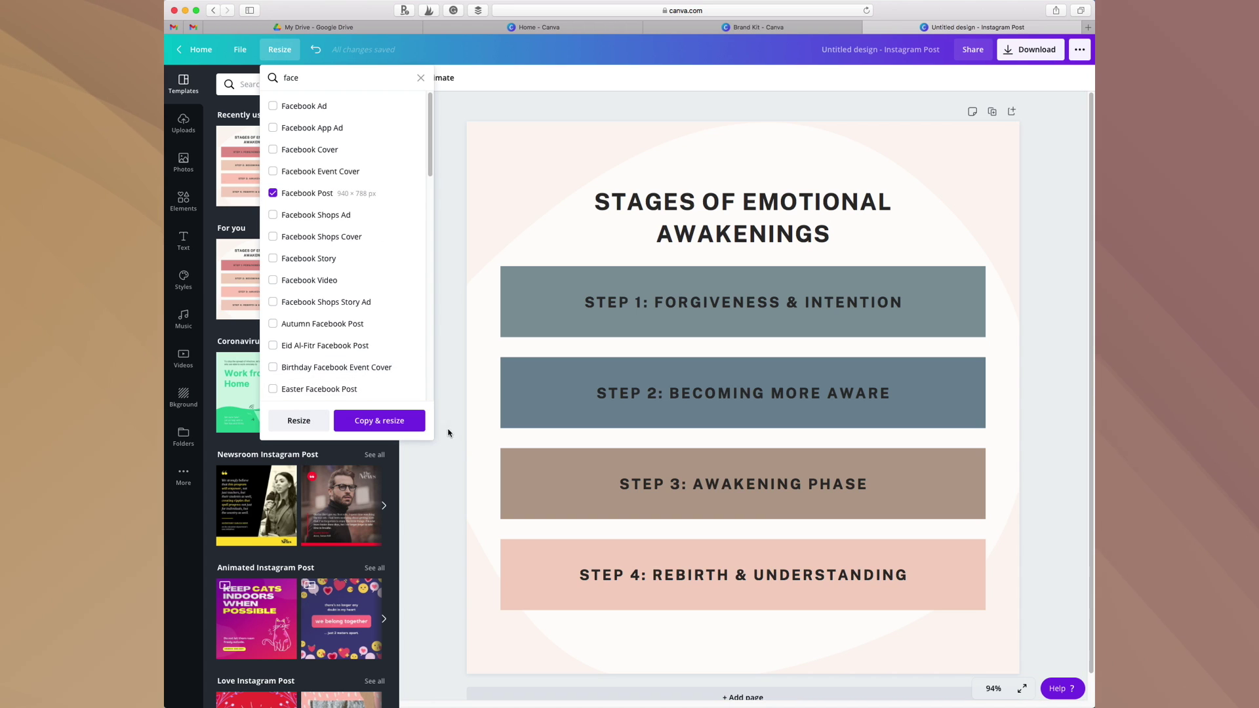
{"action": "left_click", "coordinate": [367, 421]}
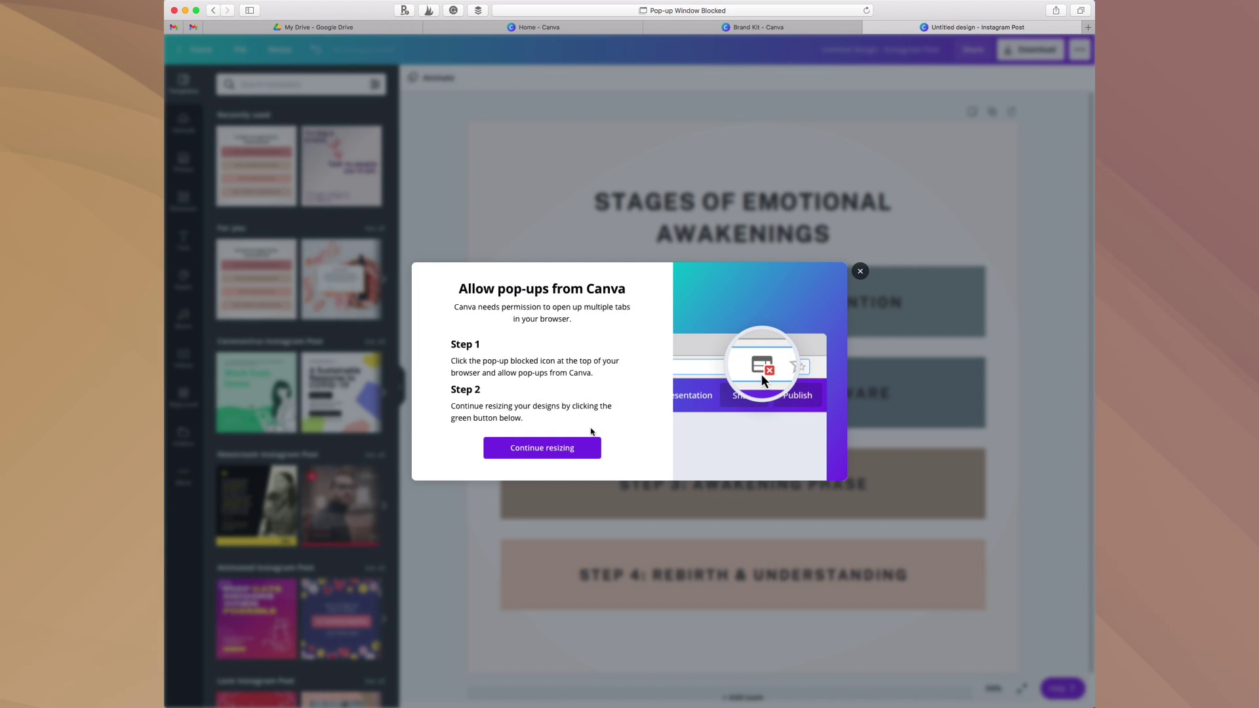
Dismiss the pop-up notice, check the Facebook Post copy's download options, and inspect its elements
{"action": "left_click", "coordinate": [556, 451]}
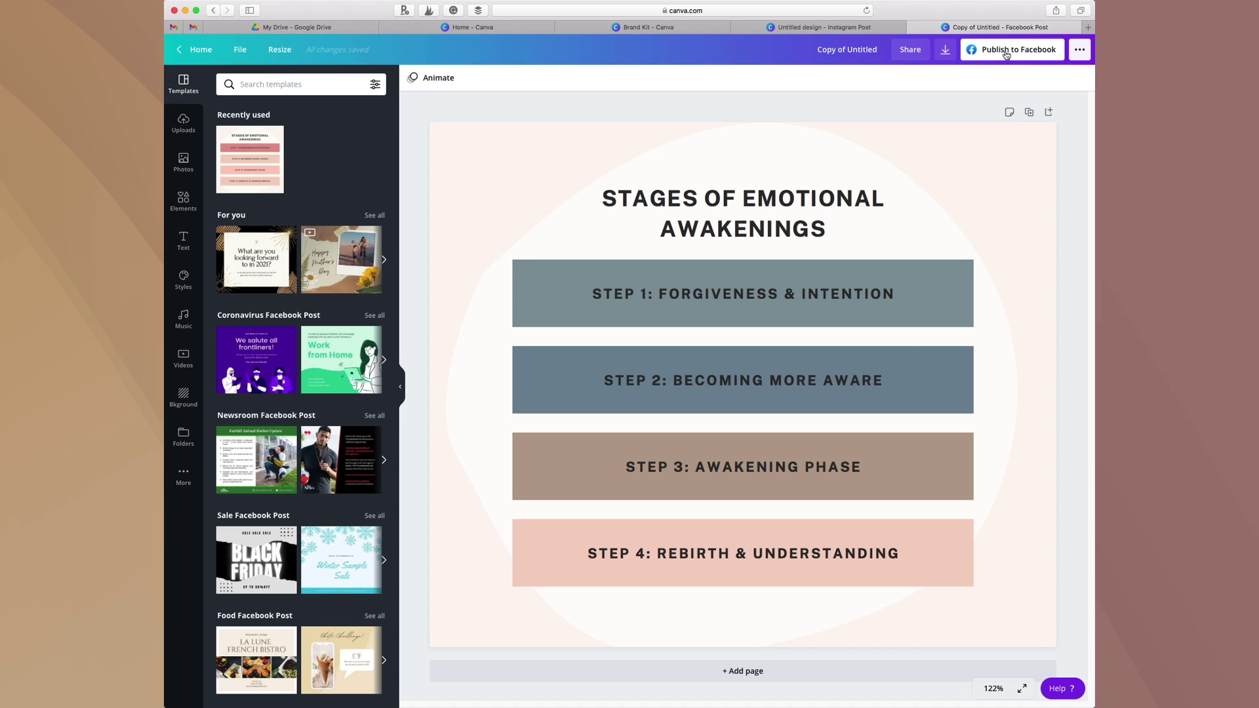
{"action": "left_click", "coordinate": [939, 51]}
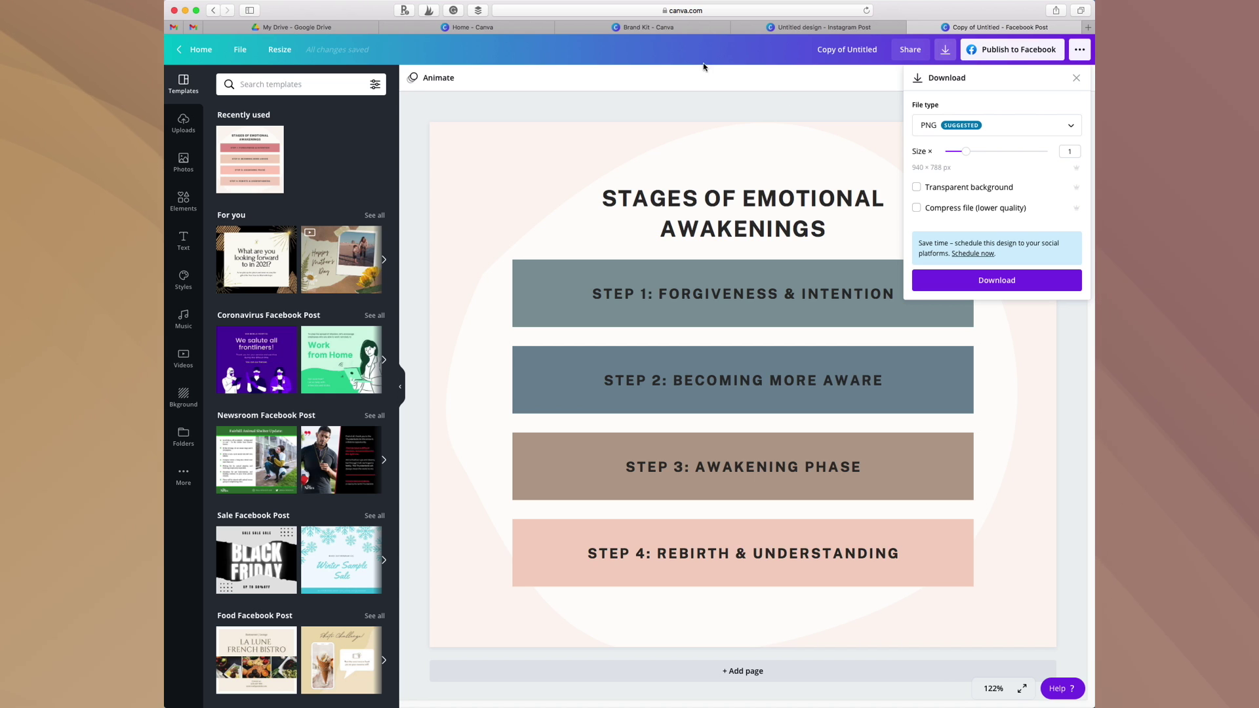
{"action": "left_click", "coordinate": [599, 122]}
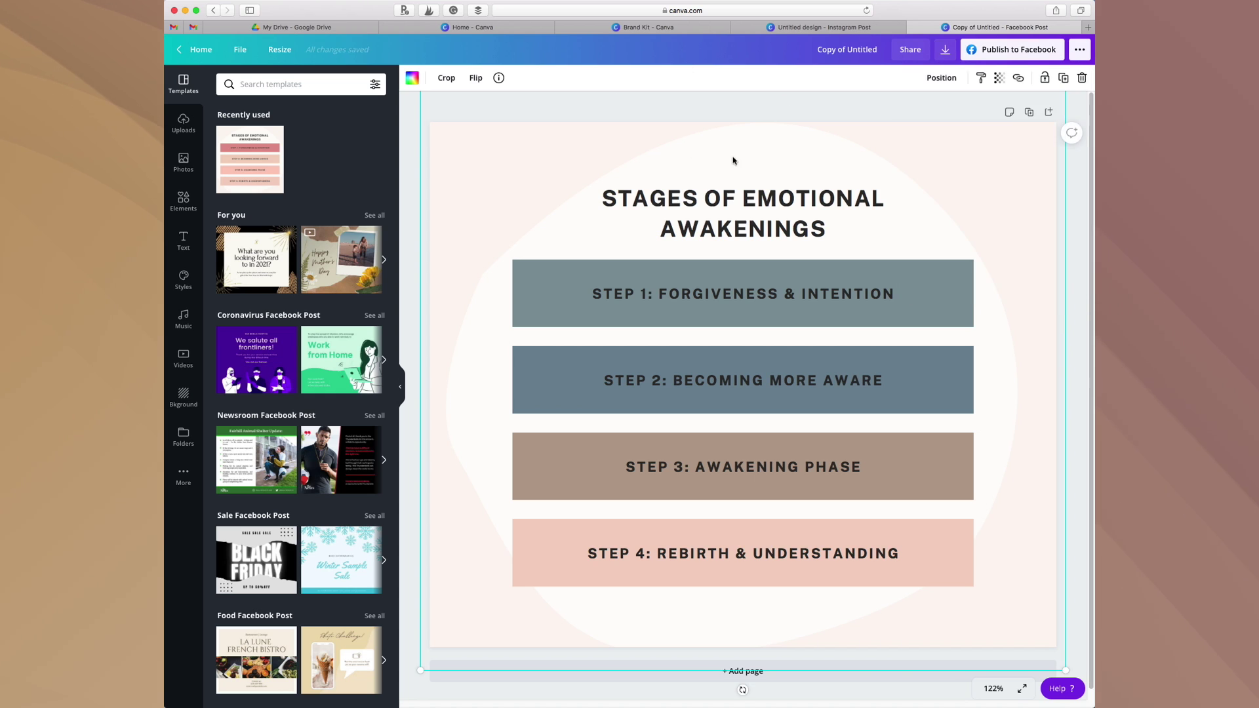
{"action": "left_click", "coordinate": [822, 226]}
{"action": "left_click", "coordinate": [927, 313]}
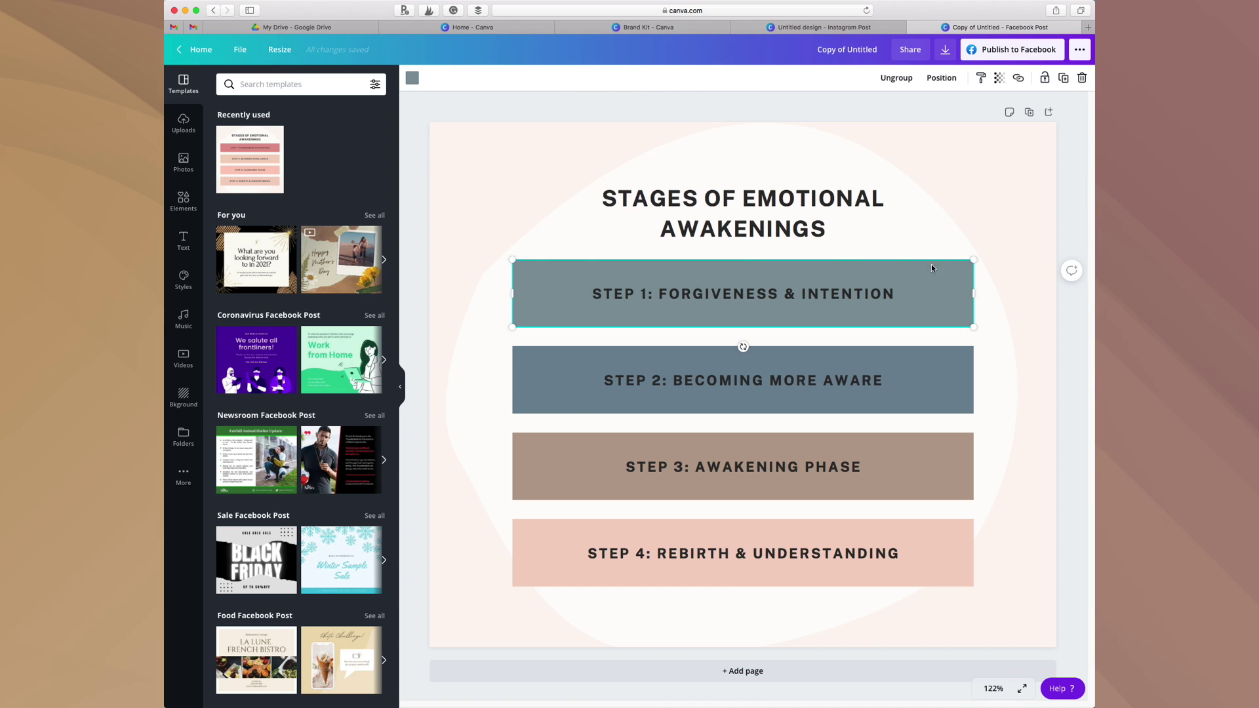
{"action": "left_click", "coordinate": [746, 125]}
{"action": "left_click", "coordinate": [403, 142]}
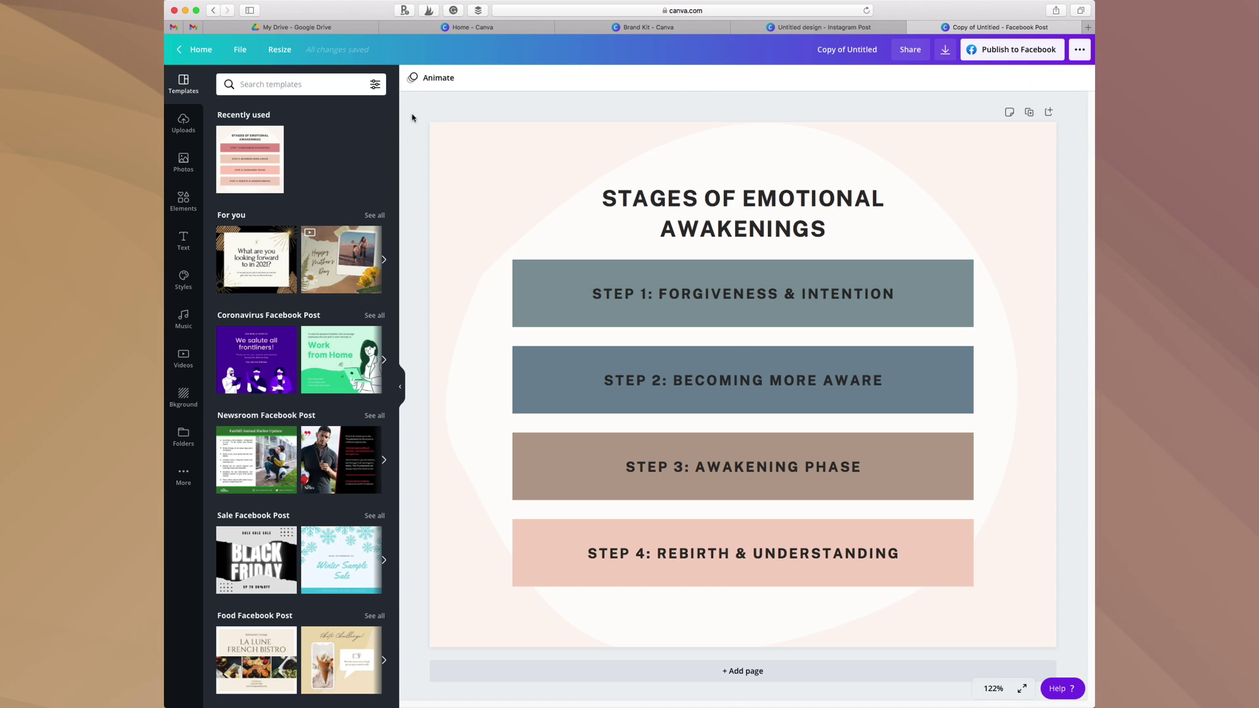
Try the Block, Fade, Tumble, Pop, Scrapbook, Baseline and Stomp page animations on the post
{"action": "left_click", "coordinate": [431, 80]}
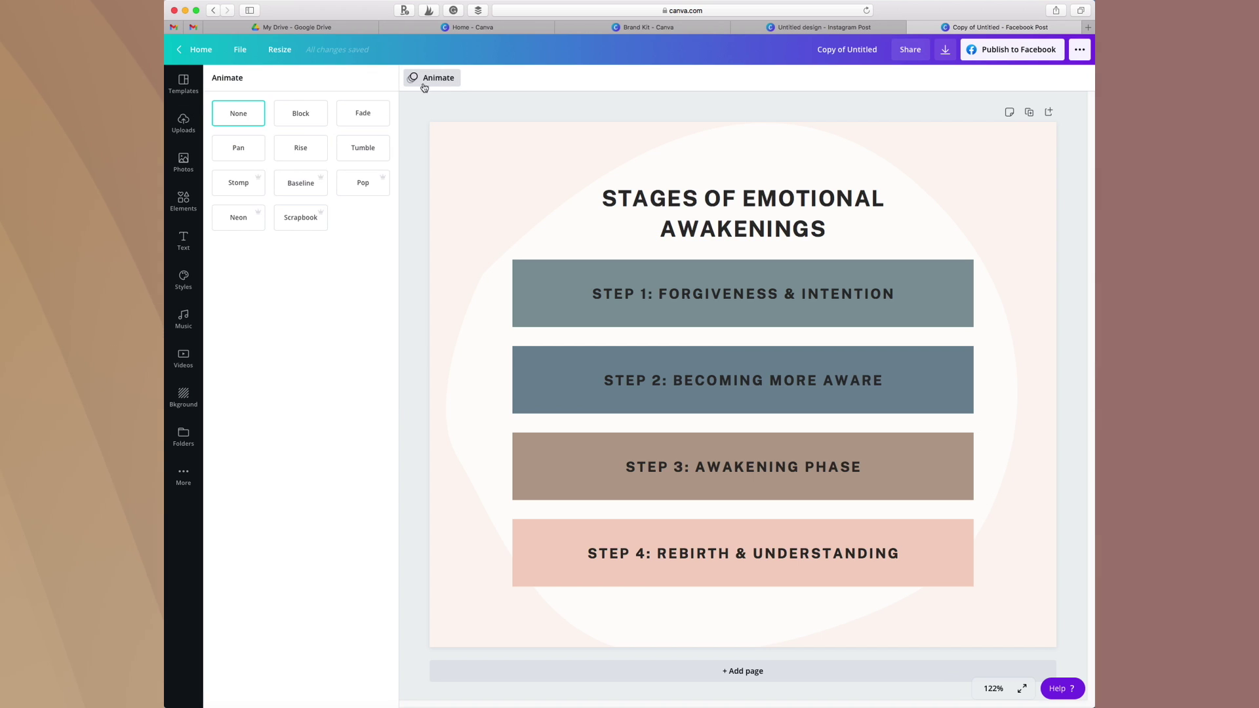
{"action": "left_click", "coordinate": [313, 120]}
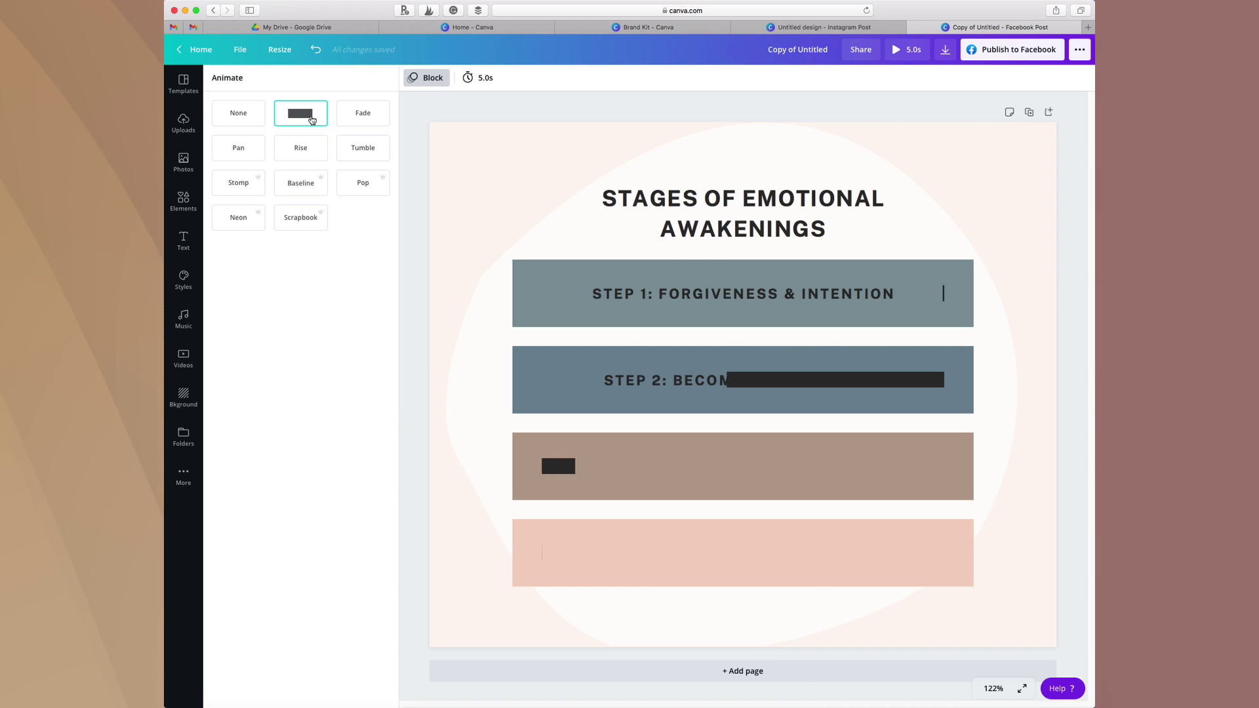
{"action": "left_click", "coordinate": [360, 119]}
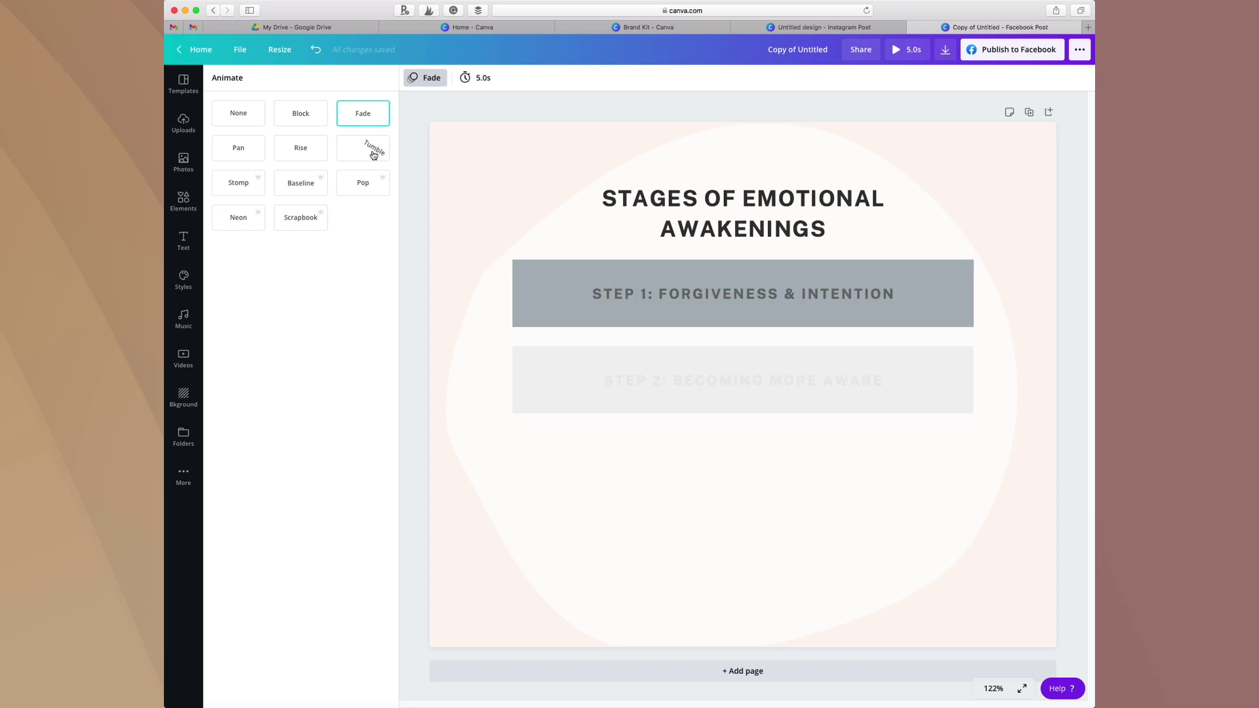
{"action": "left_click", "coordinate": [373, 155]}
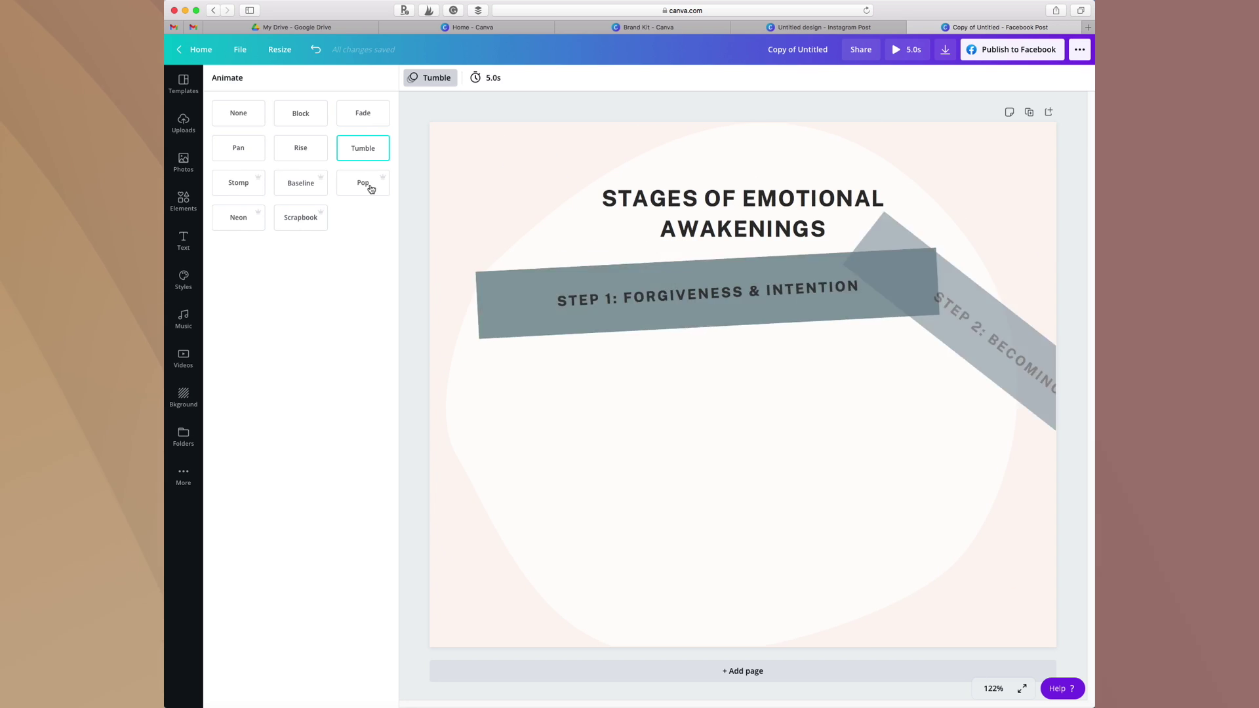
{"action": "left_click", "coordinate": [371, 189]}
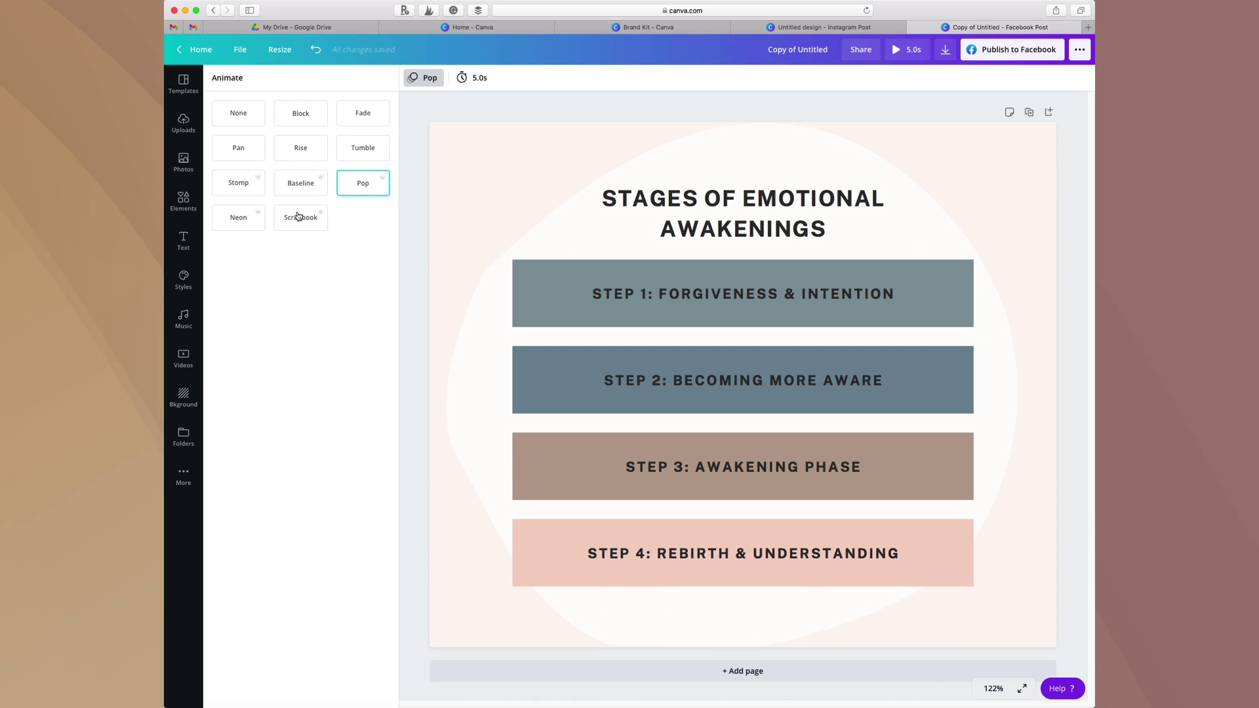
{"action": "left_click", "coordinate": [299, 217]}
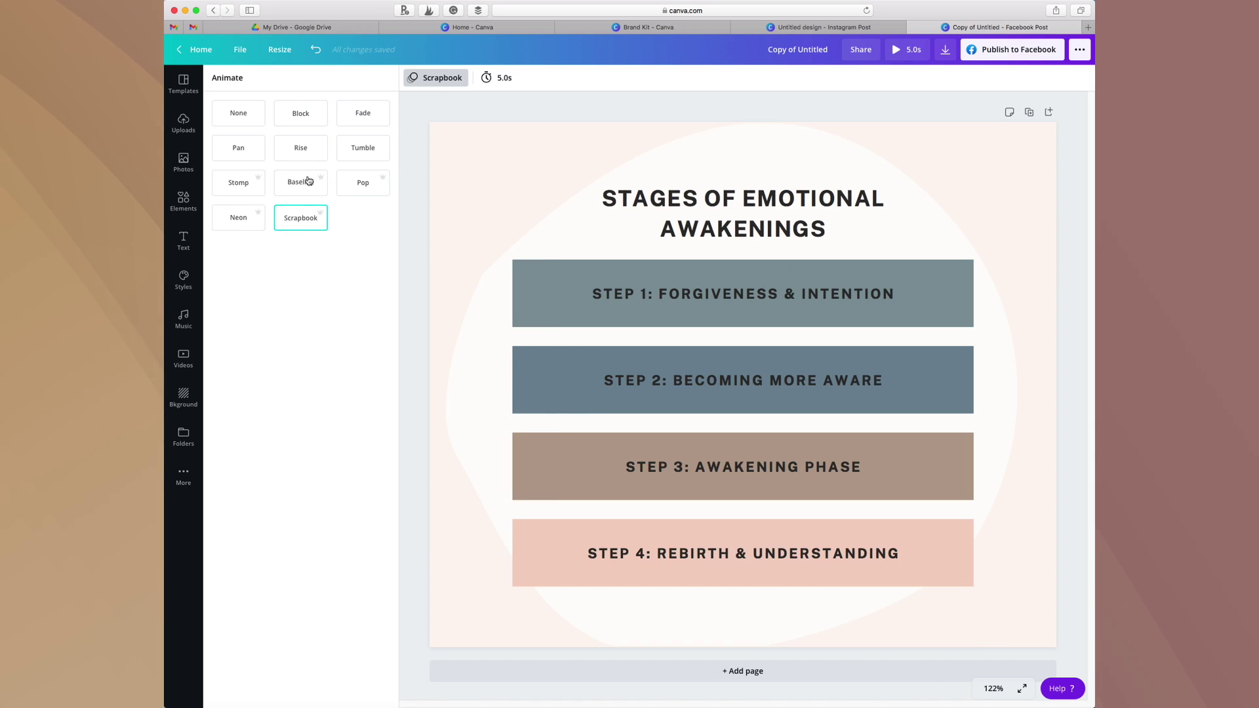
{"action": "left_click", "coordinate": [308, 180]}
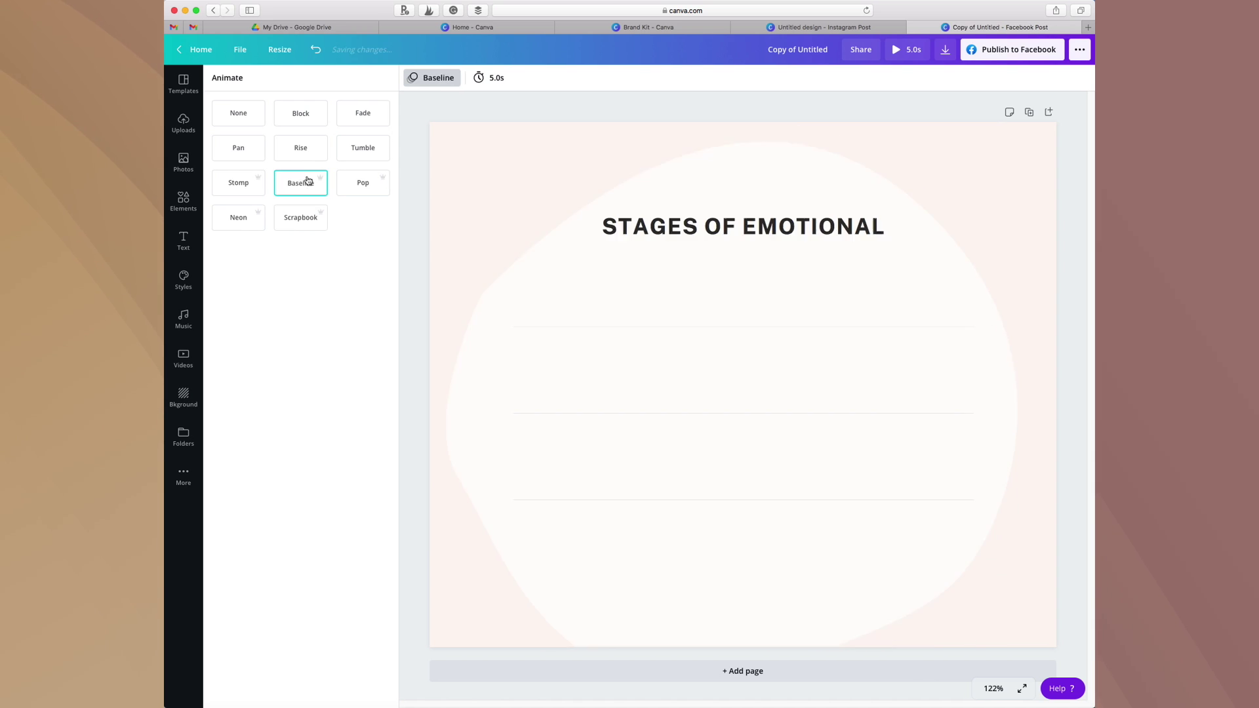
{"action": "left_click", "coordinate": [238, 184]}
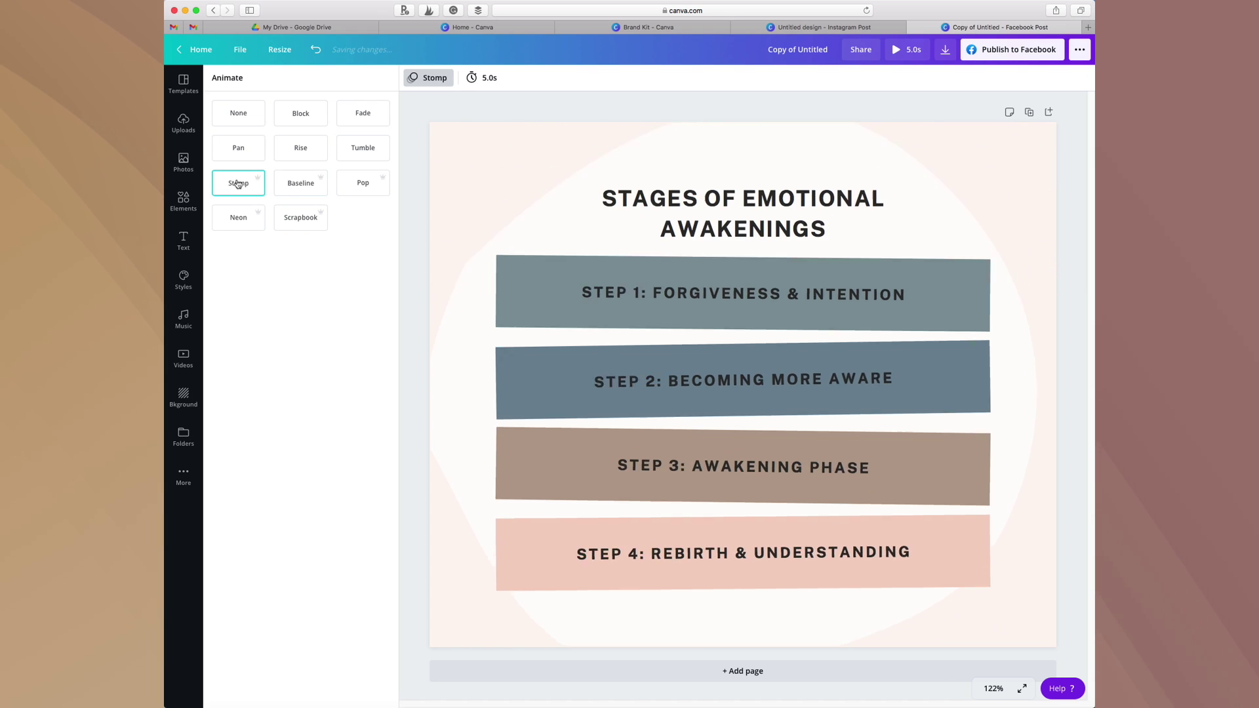
Apply the Fade page animation and play a full preview of the animated post
{"action": "left_click", "coordinate": [371, 122]}
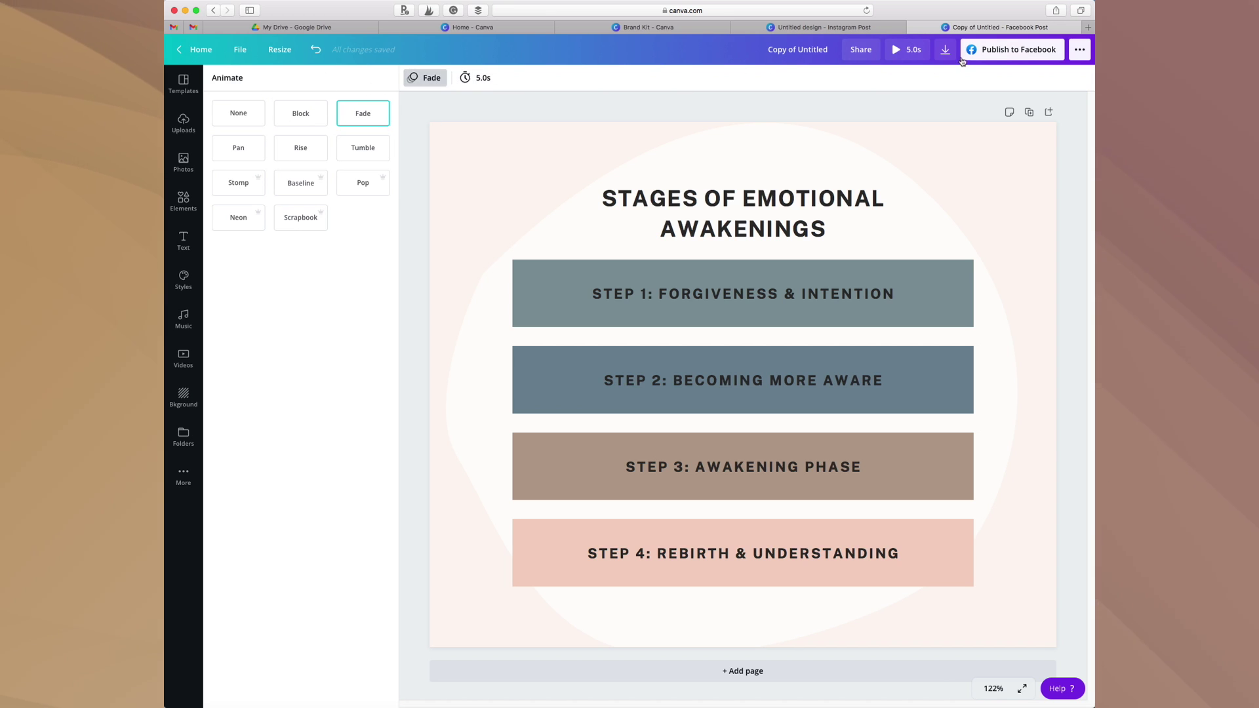
{"action": "left_click", "coordinate": [912, 53]}
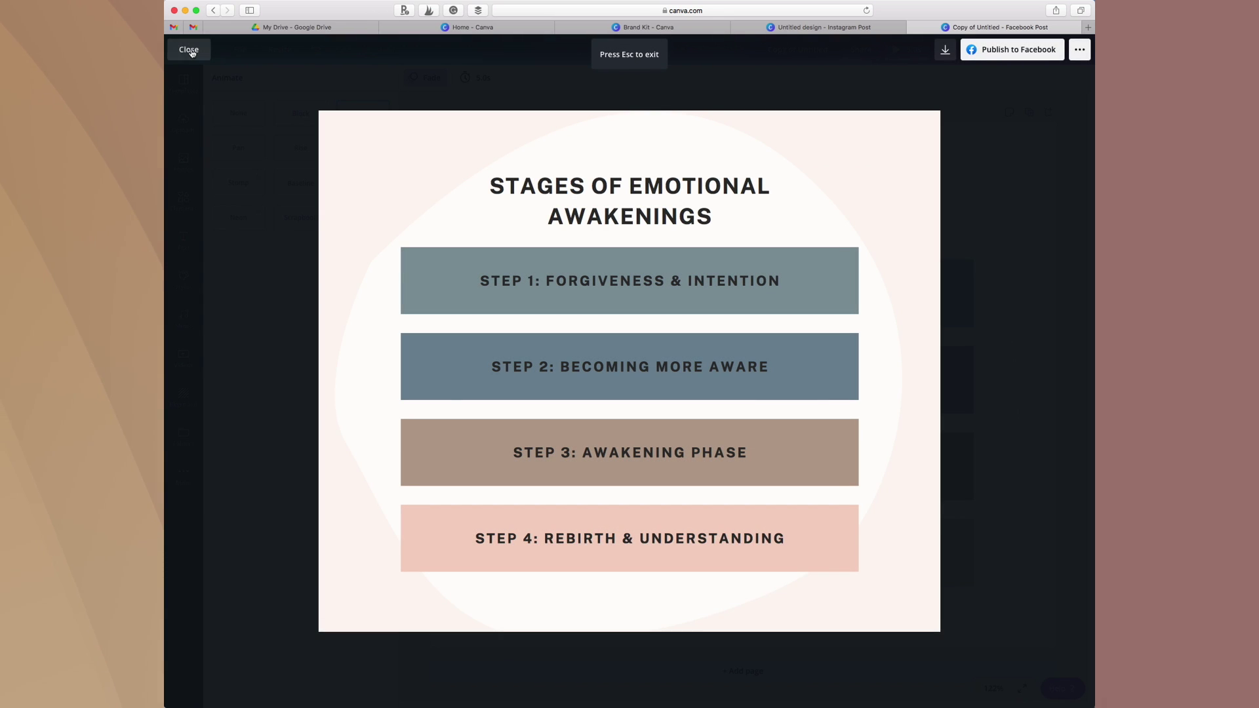
{"action": "key", "text": "Escape"}
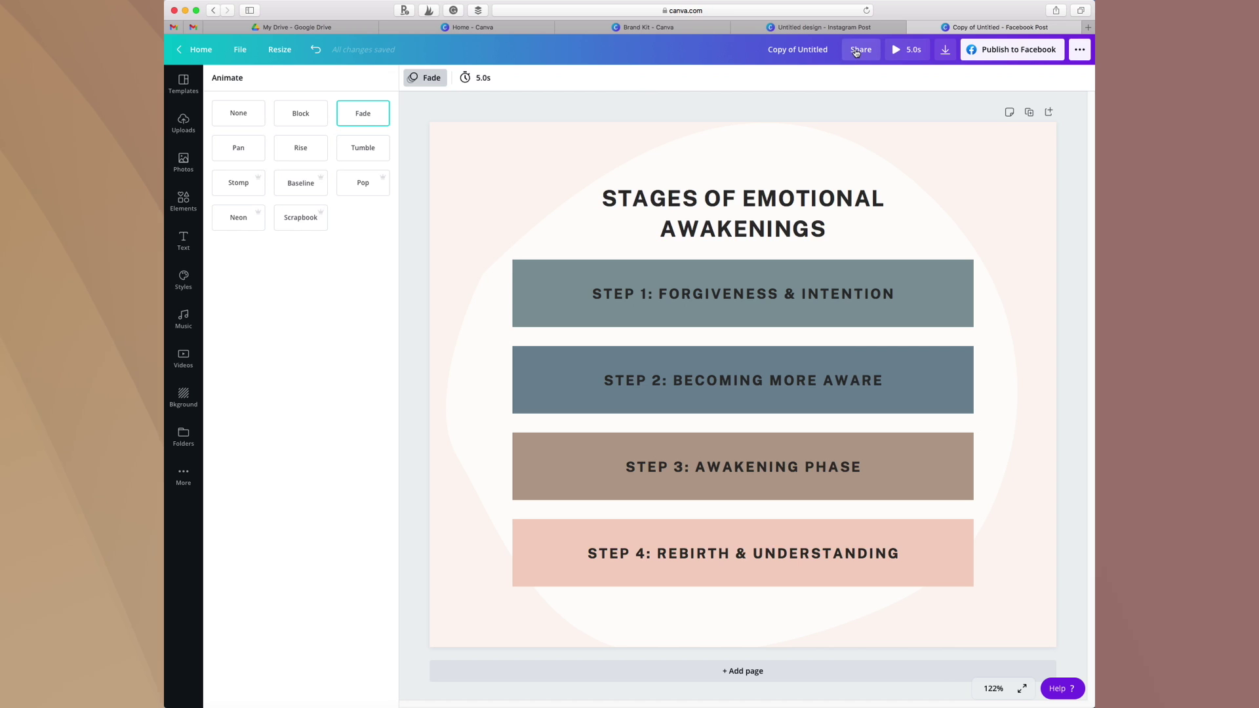
{"action": "left_click", "coordinate": [944, 59]}
Keep MP4 Video as the download file type and bring up the music library
{"action": "left_click", "coordinate": [1049, 127]}
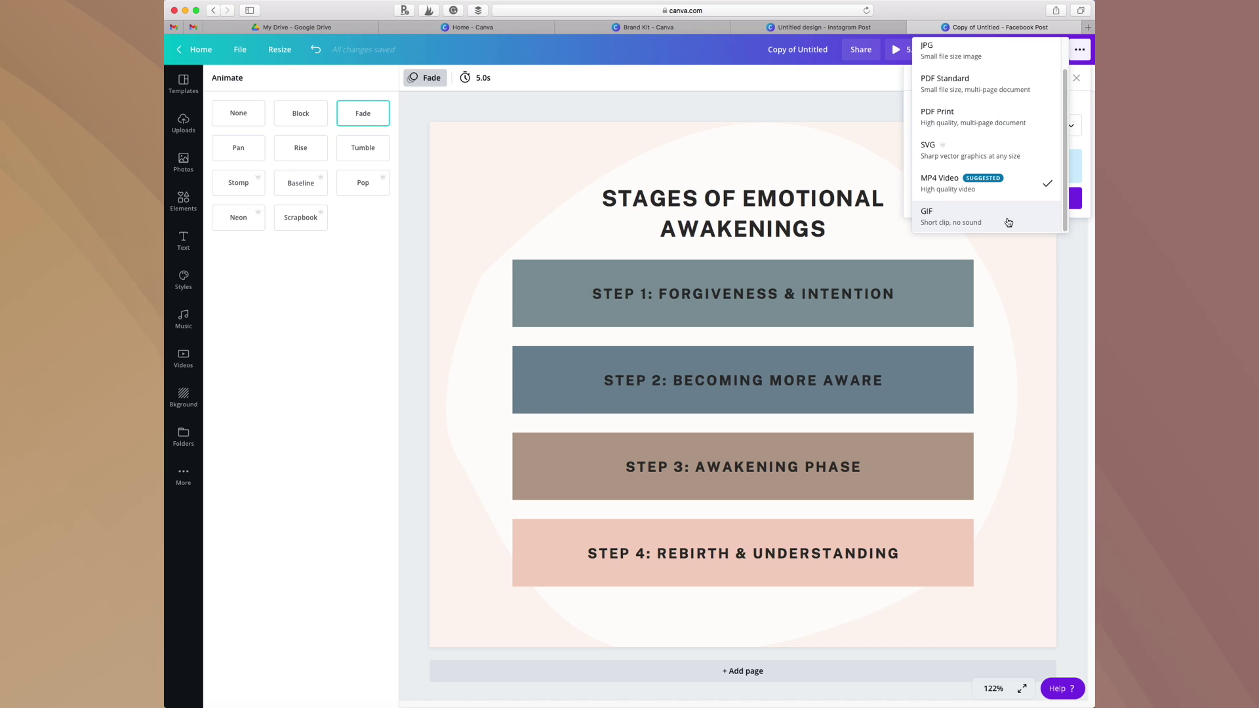
{"action": "left_click", "coordinate": [948, 190]}
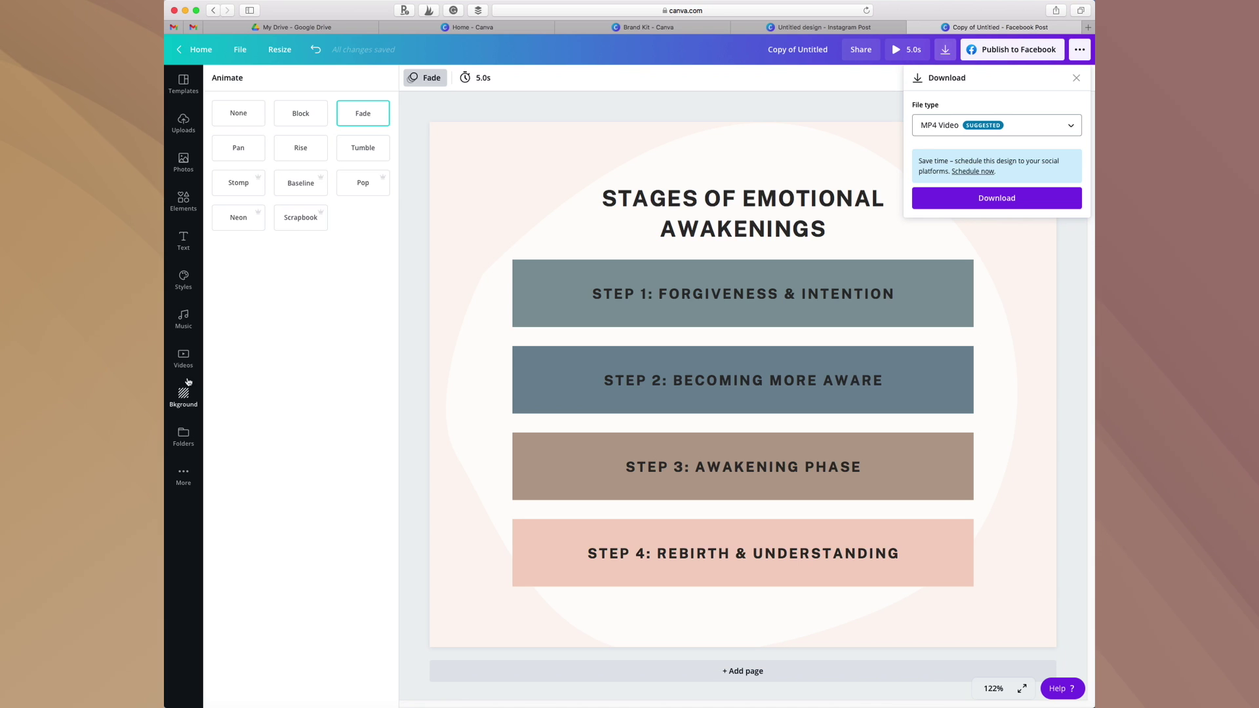
{"action": "left_click", "coordinate": [183, 318]}
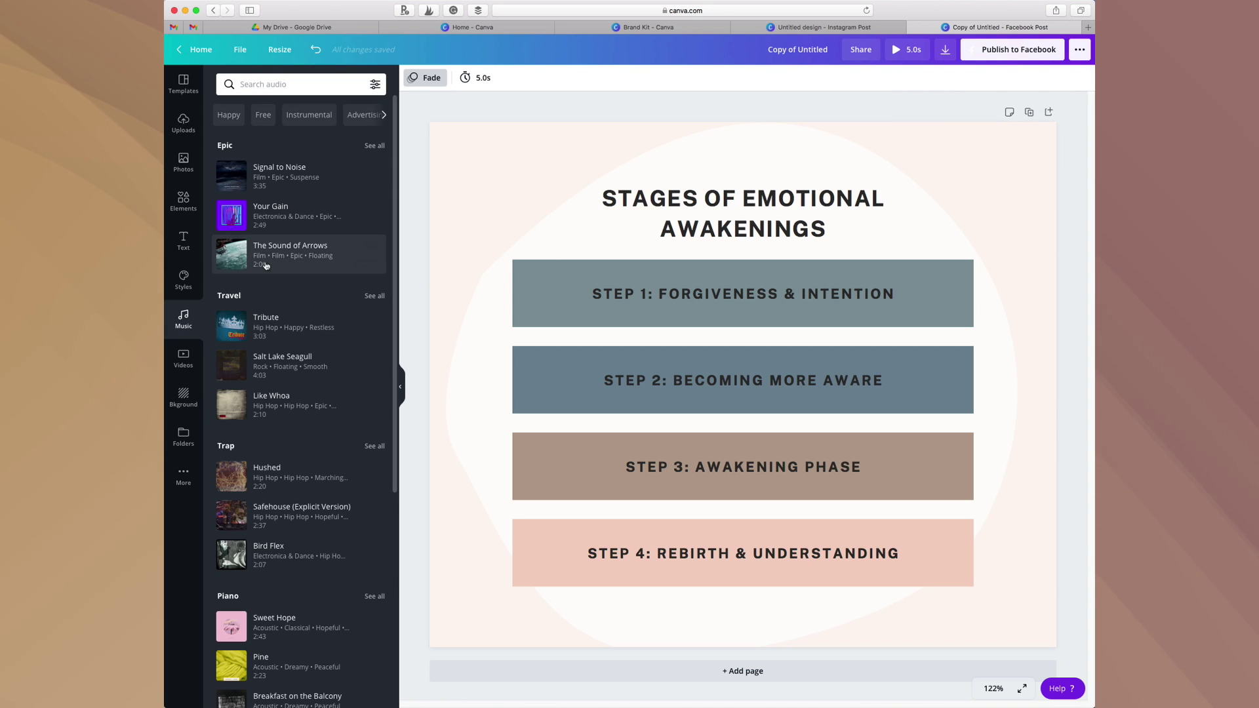
Add the Your Gain track to the post, preview it, and check the Download and Facebook publishing options
{"action": "left_click_drag", "start_coordinate": [243, 216], "coordinate": [623, 344]}
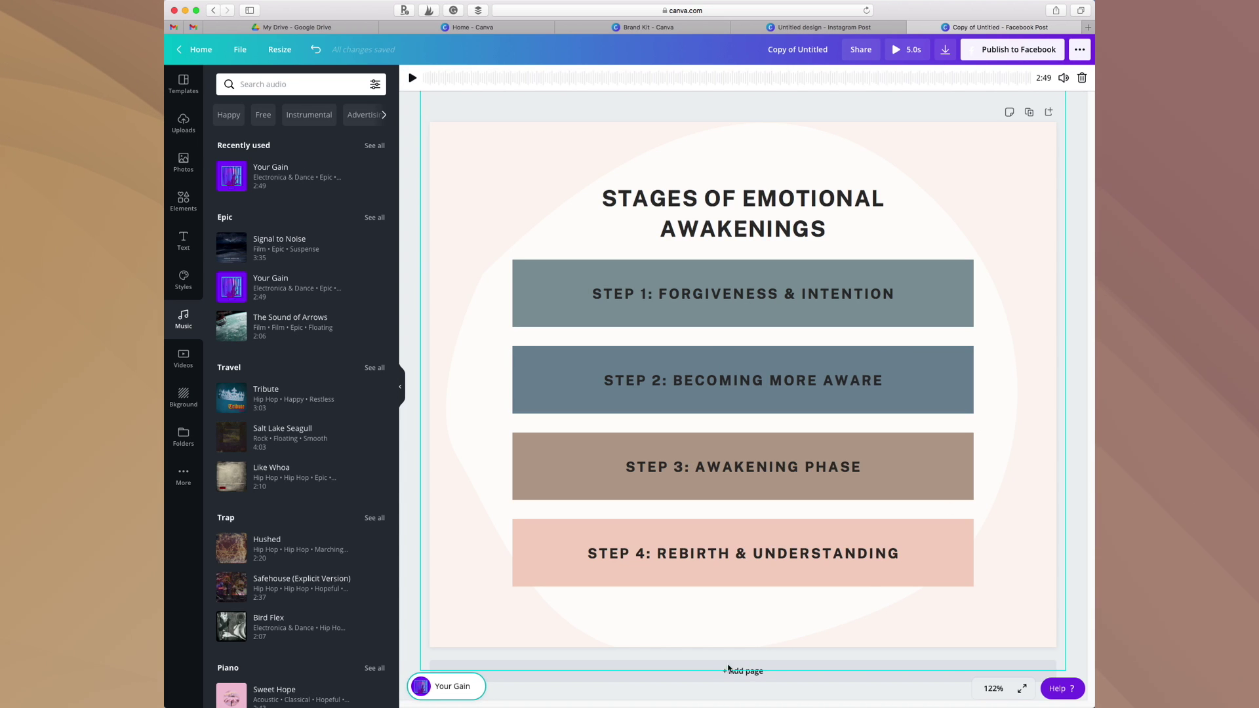
{"action": "key", "text": "space"}
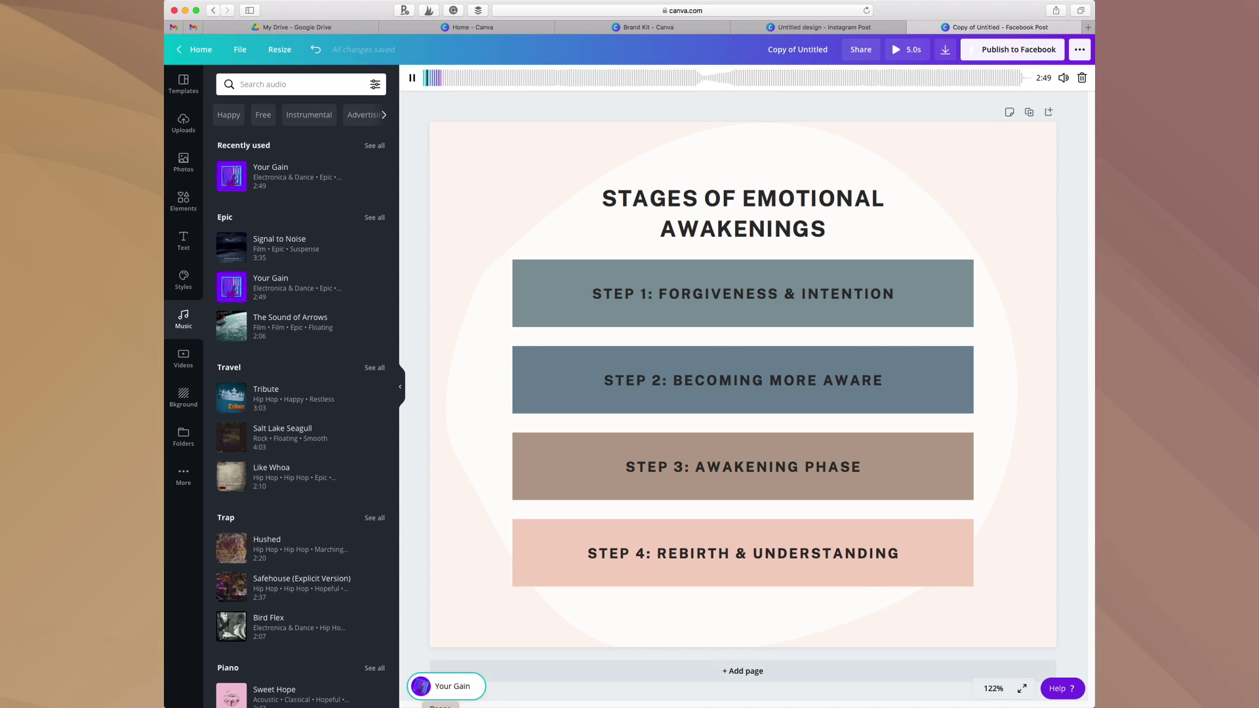
{"action": "left_click", "coordinate": [945, 50]}
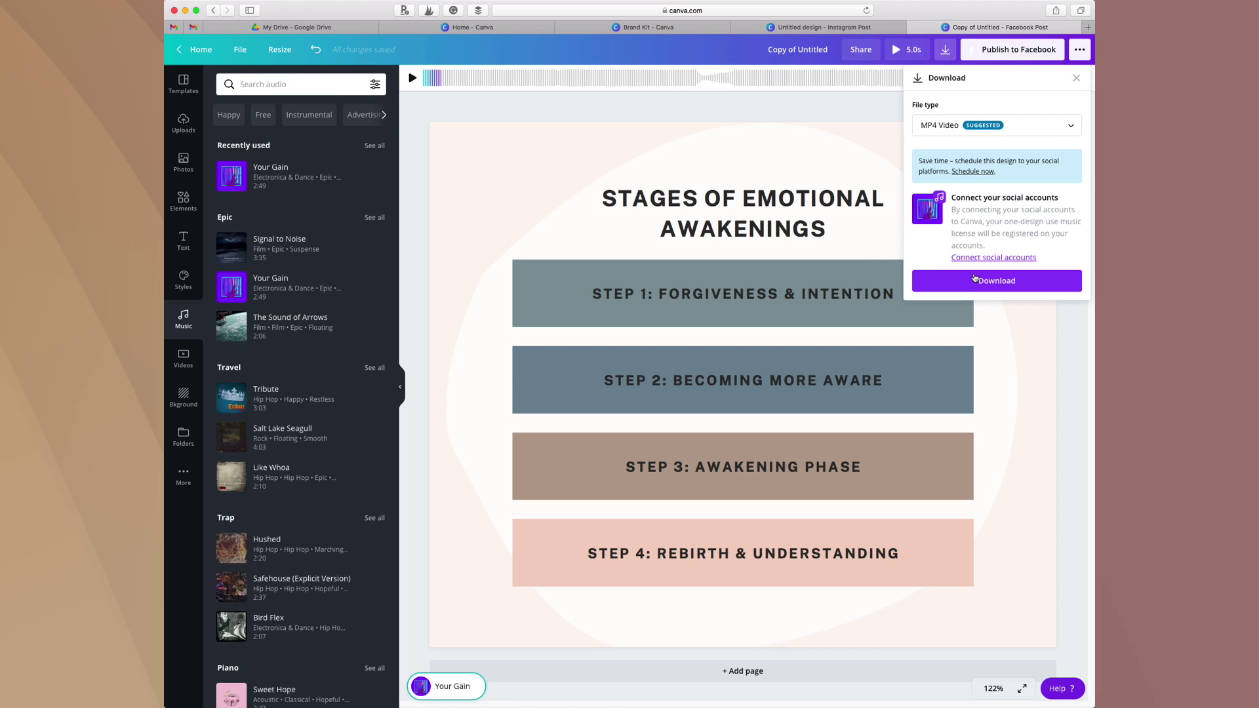
{"action": "left_click", "coordinate": [998, 52]}
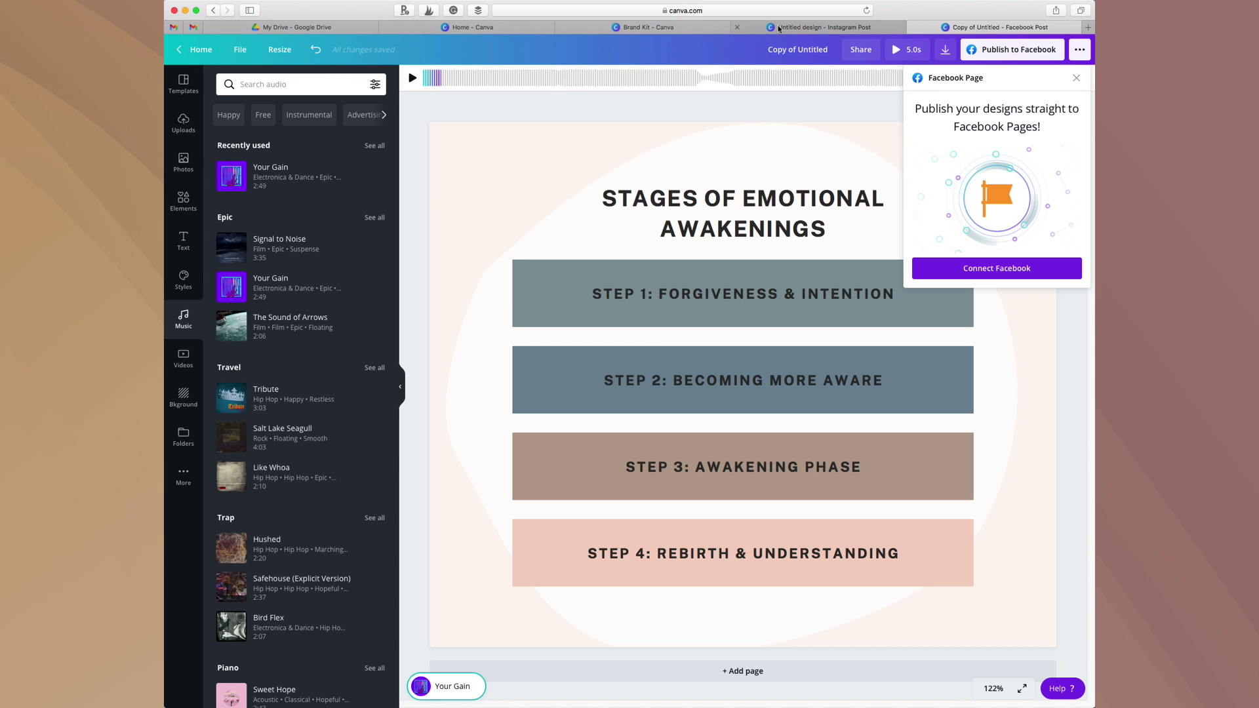
{"action": "left_click", "coordinate": [779, 29]}
Return to the Canva home page and search templates for 'lolo'
{"action": "left_click", "coordinate": [983, 190]}
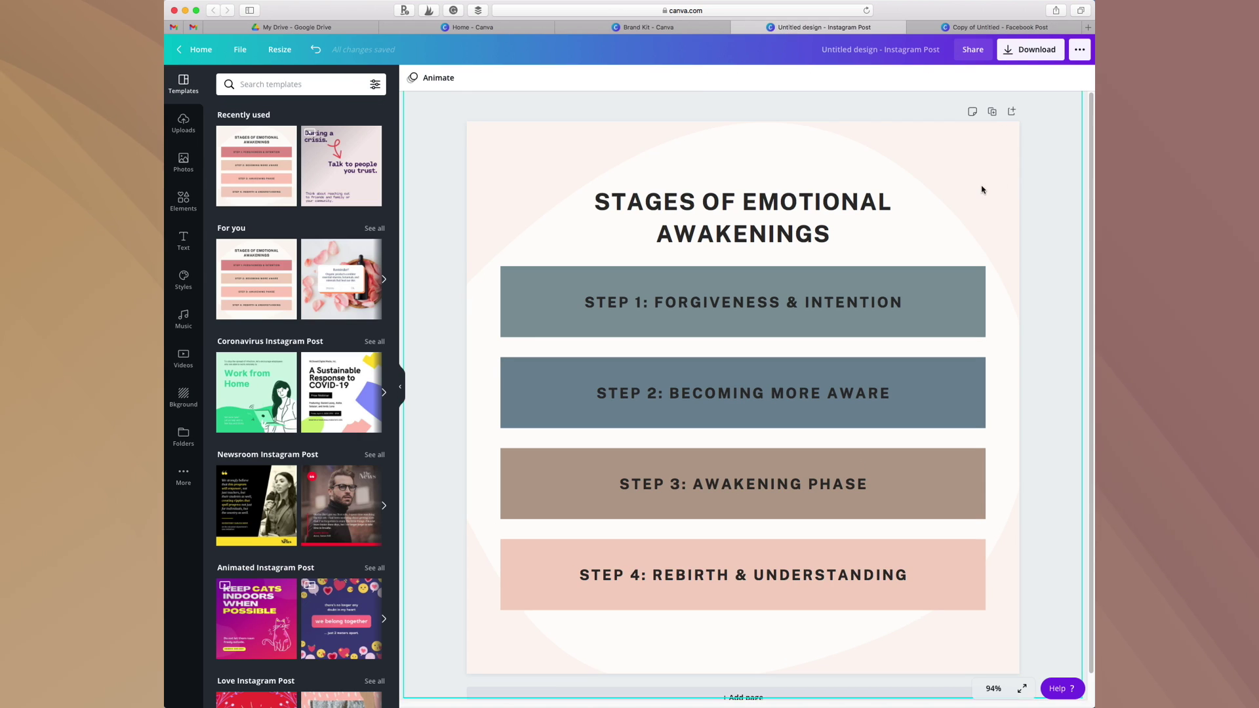
{"action": "left_click", "coordinate": [490, 29]}
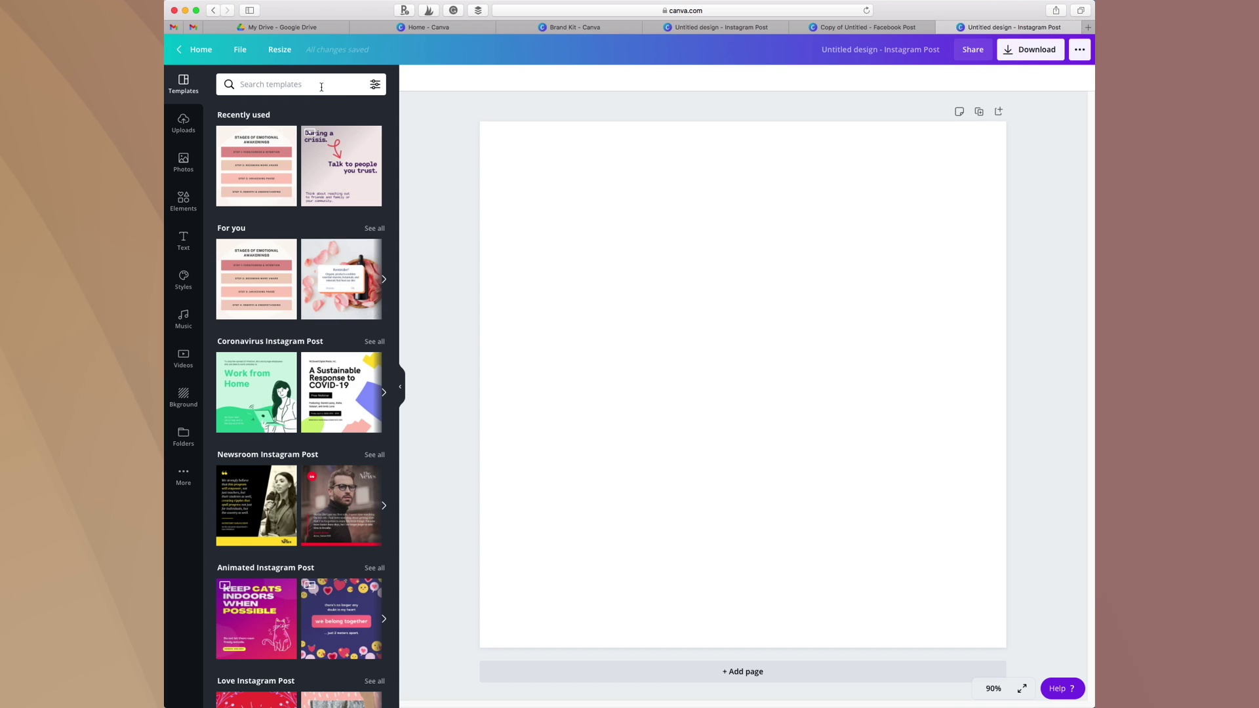
{"action": "left_click", "coordinate": [314, 88]}
{"action": "type", "text": "lol"}
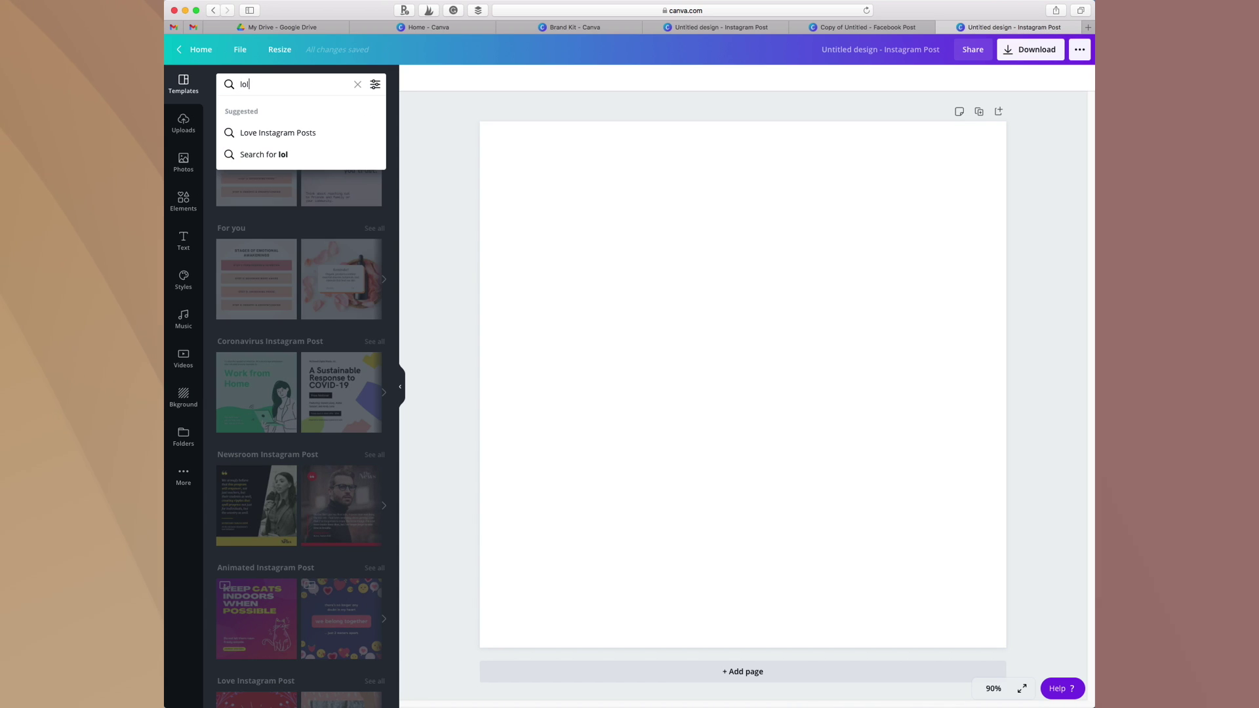
{"action": "type", "text": "o"}
{"action": "key", "text": "Return"}
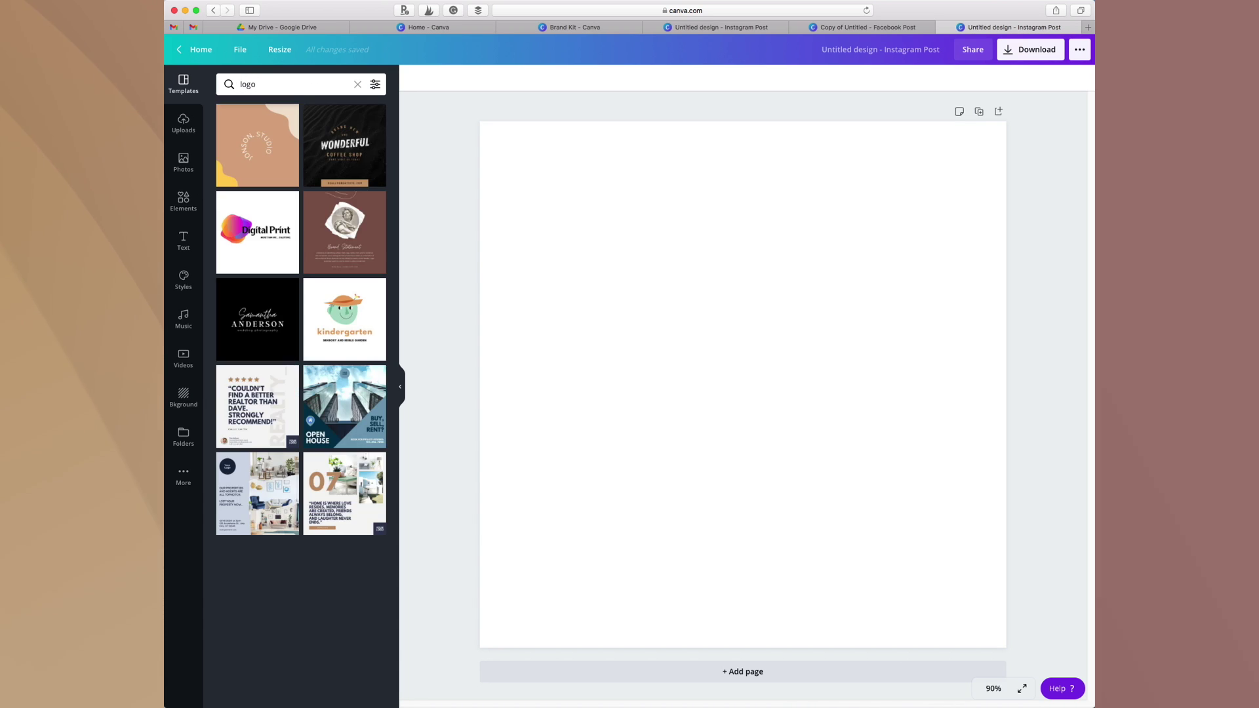
Rerun the template search with a person's name as the query
{"action": "left_click", "coordinate": [314, 87]}
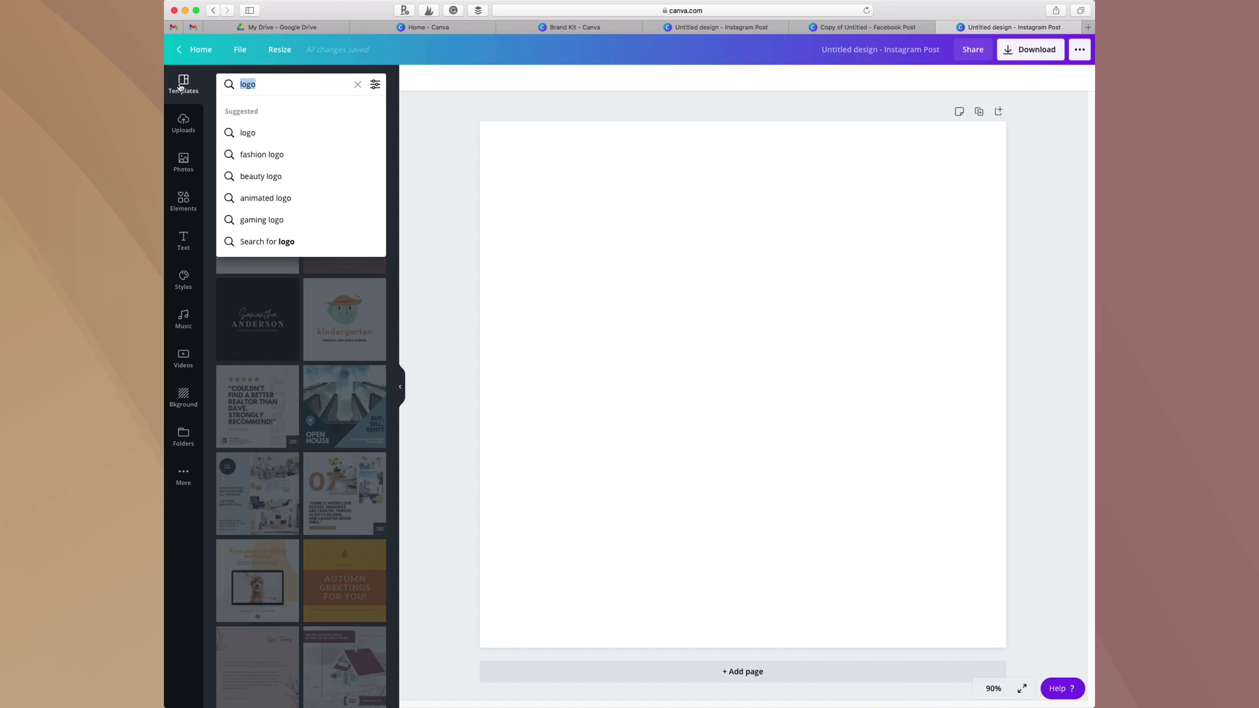
{"action": "type", "text": "jamie palmer"}
{"action": "key", "text": "Return"}
Place the THE Foundation logo from Uploads on the page, enlarge it and centre it
{"action": "left_click", "coordinate": [184, 123]}
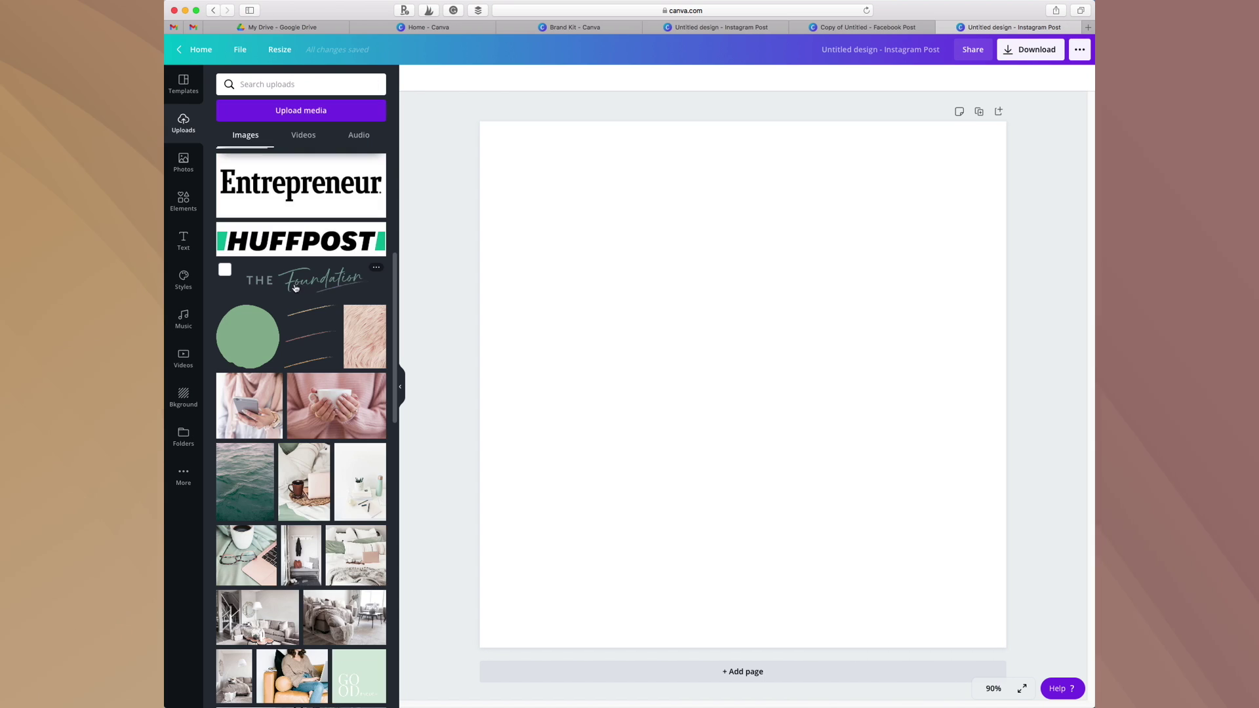
{"action": "left_click_drag", "start_coordinate": [301, 278], "coordinate": [750, 333]}
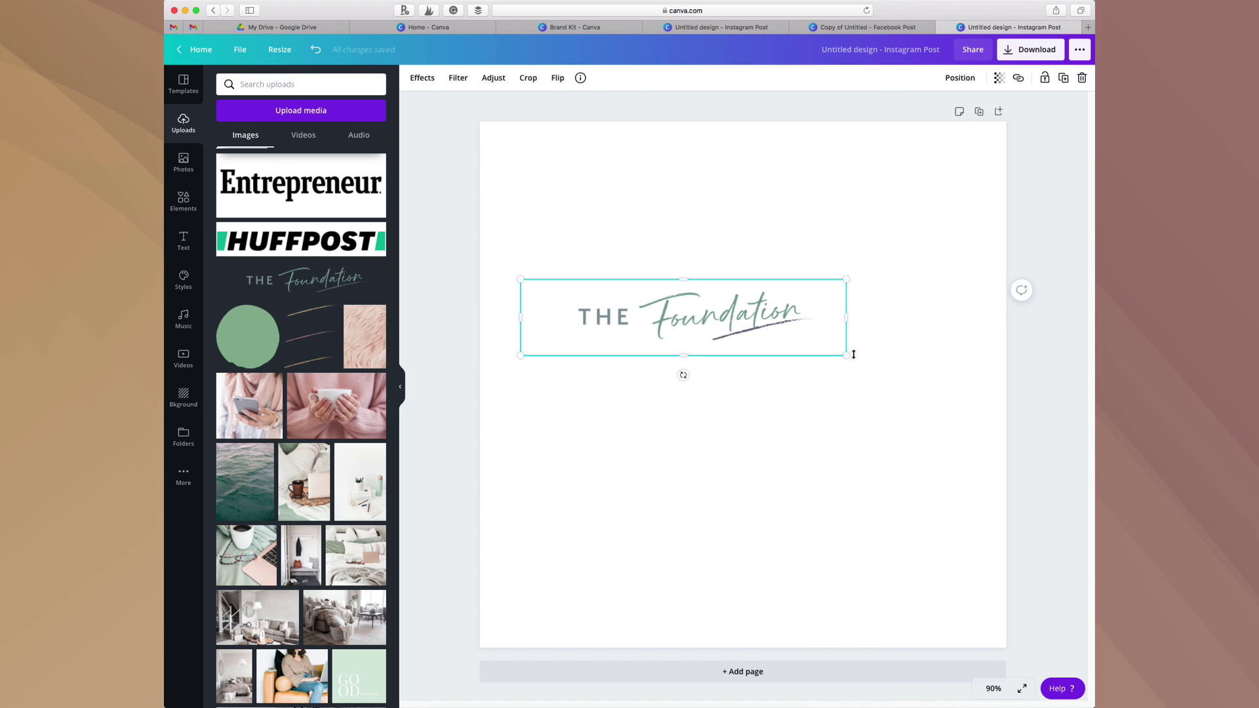
{"action": "left_click_drag", "start_coordinate": [848, 354], "coordinate": [966, 408]}
{"action": "left_click_drag", "start_coordinate": [826, 323], "coordinate": [824, 332]}
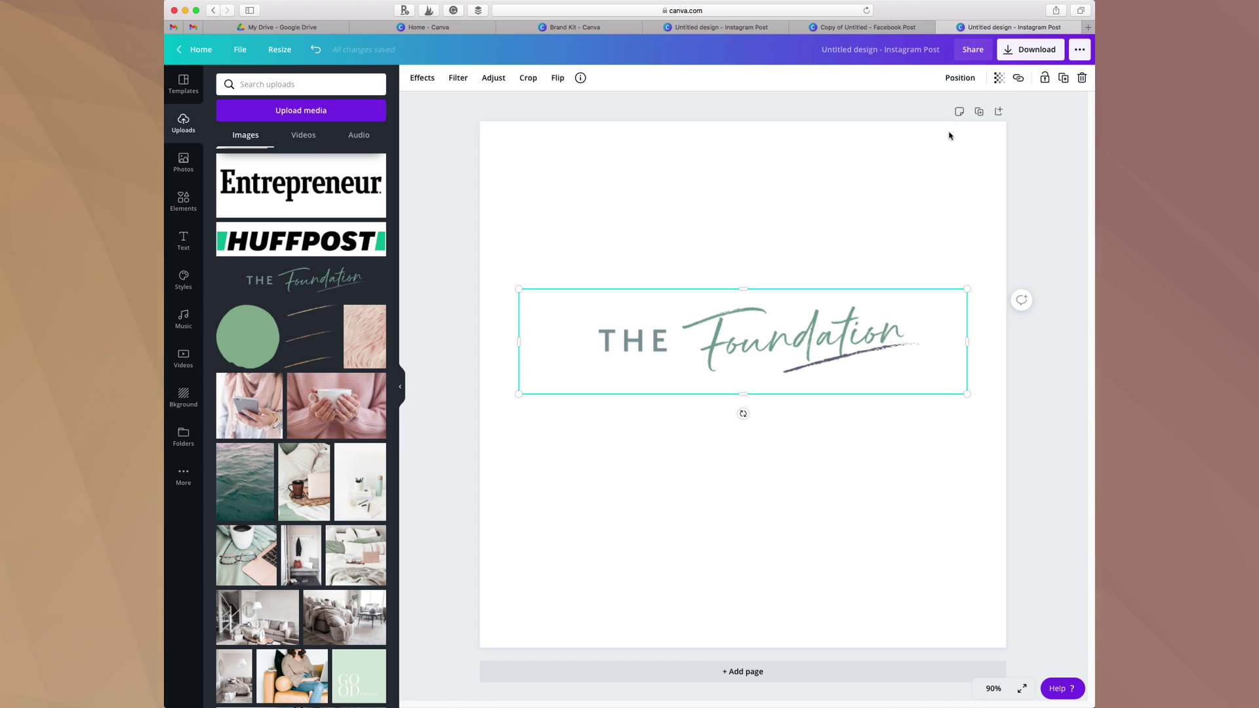
{"action": "left_click", "coordinate": [1032, 55]}
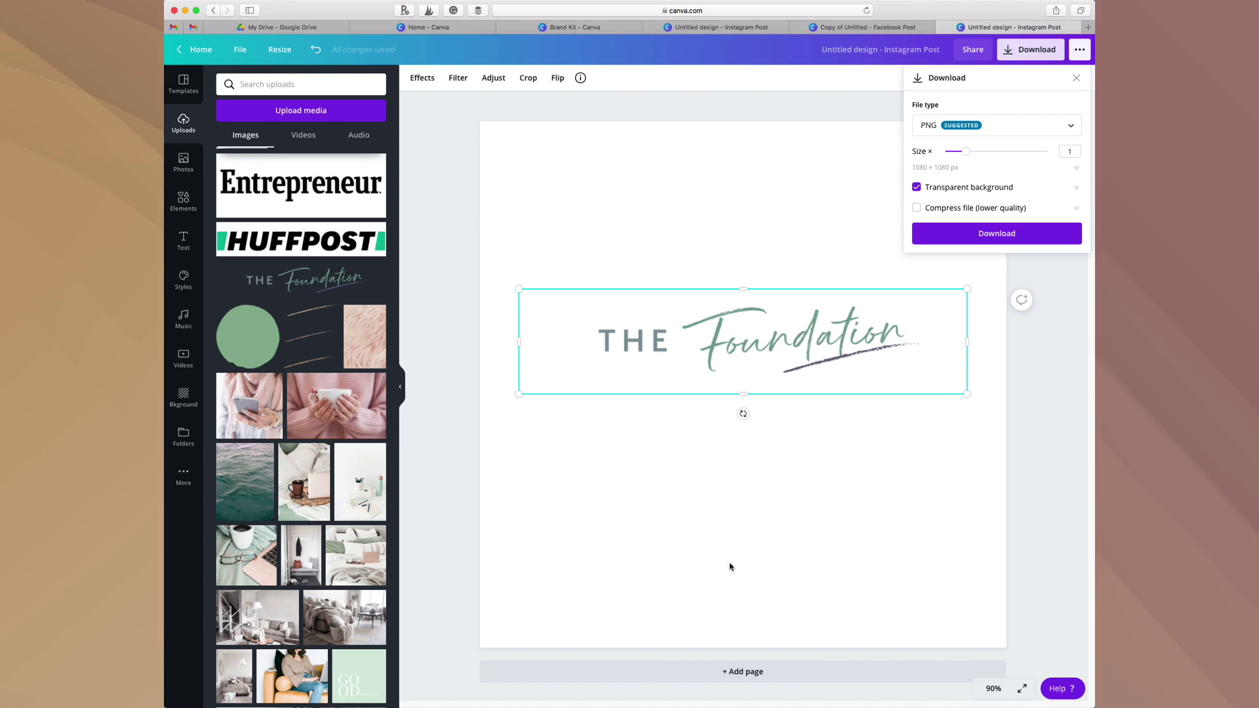
Close the download panel on the logo design and open a new browser tab
{"action": "left_click", "coordinate": [913, 502]}
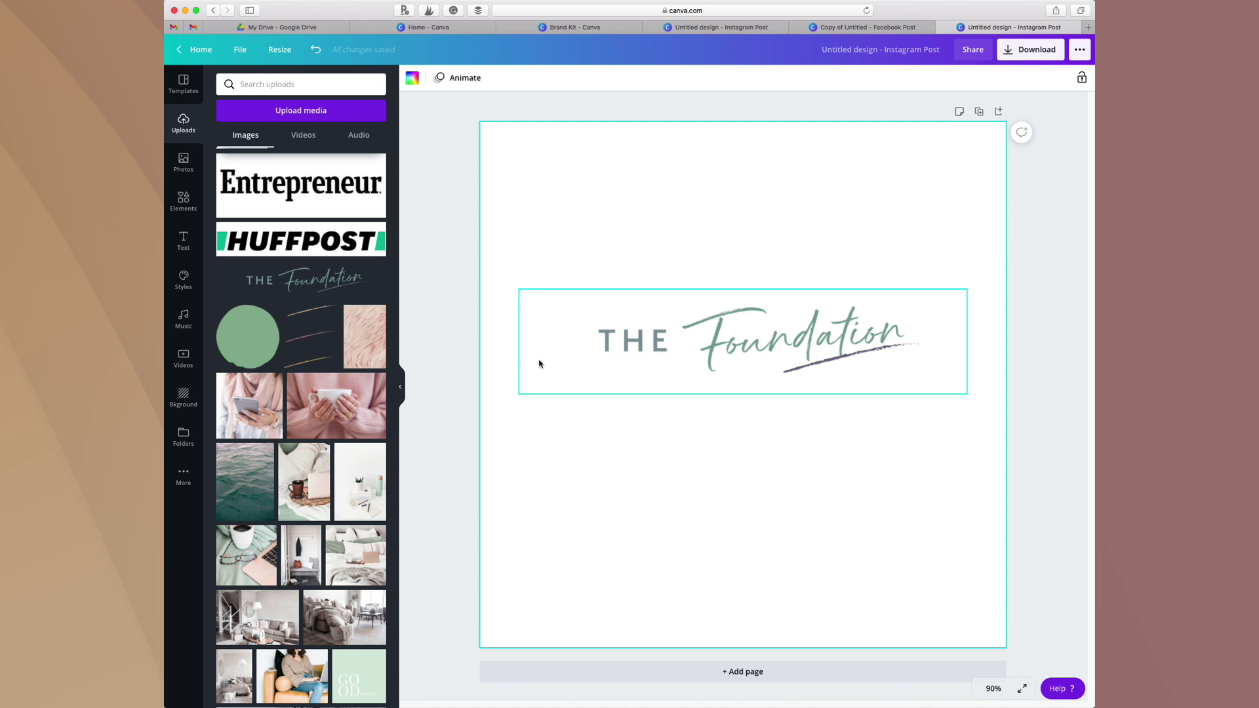
{"action": "key", "text": "super+t"}
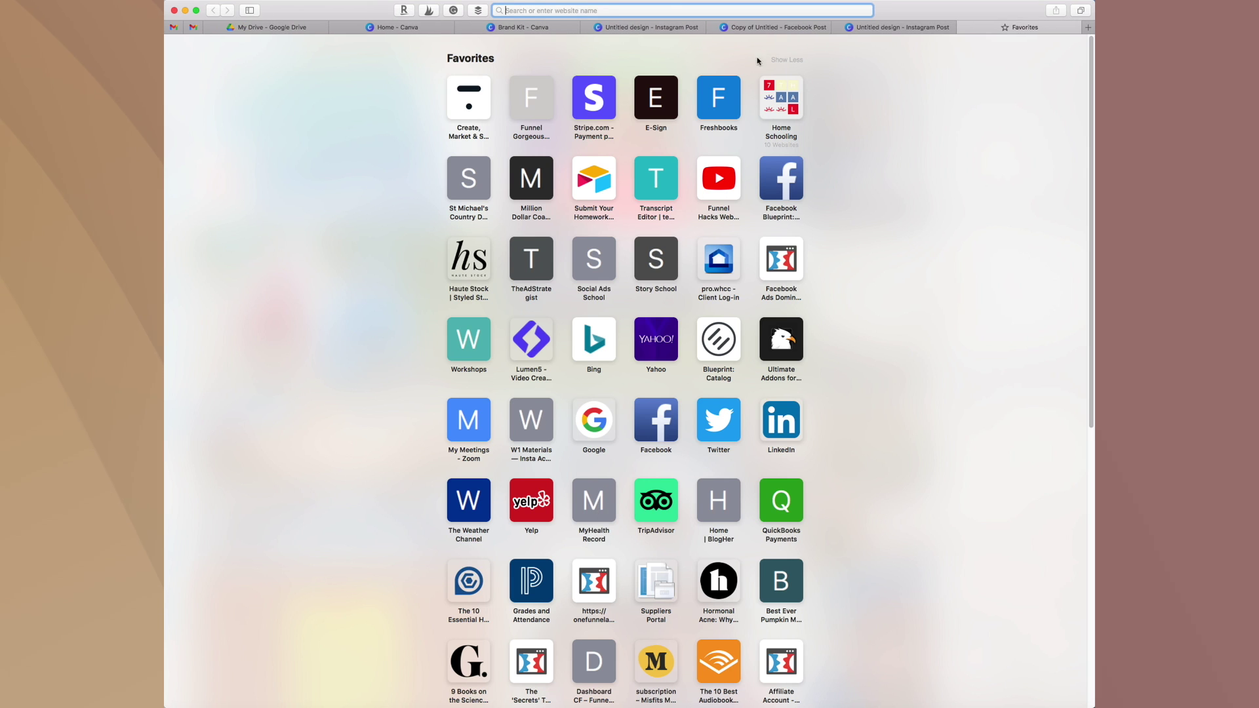
Return to the Instagram post, deselect the paragraph text, browse Photos and Uploads, then go Home
{"action": "left_click", "coordinate": [546, 26]}
{"action": "left_click", "coordinate": [629, 29]}
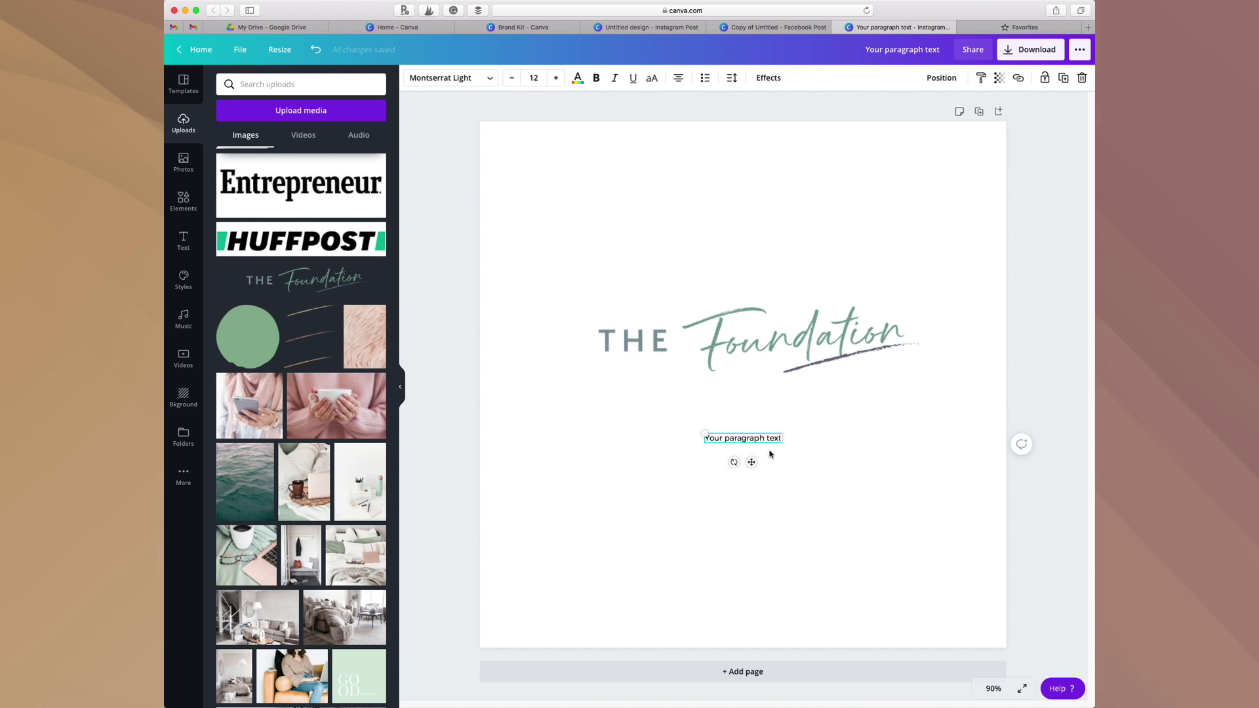
{"action": "left_click", "coordinate": [875, 460]}
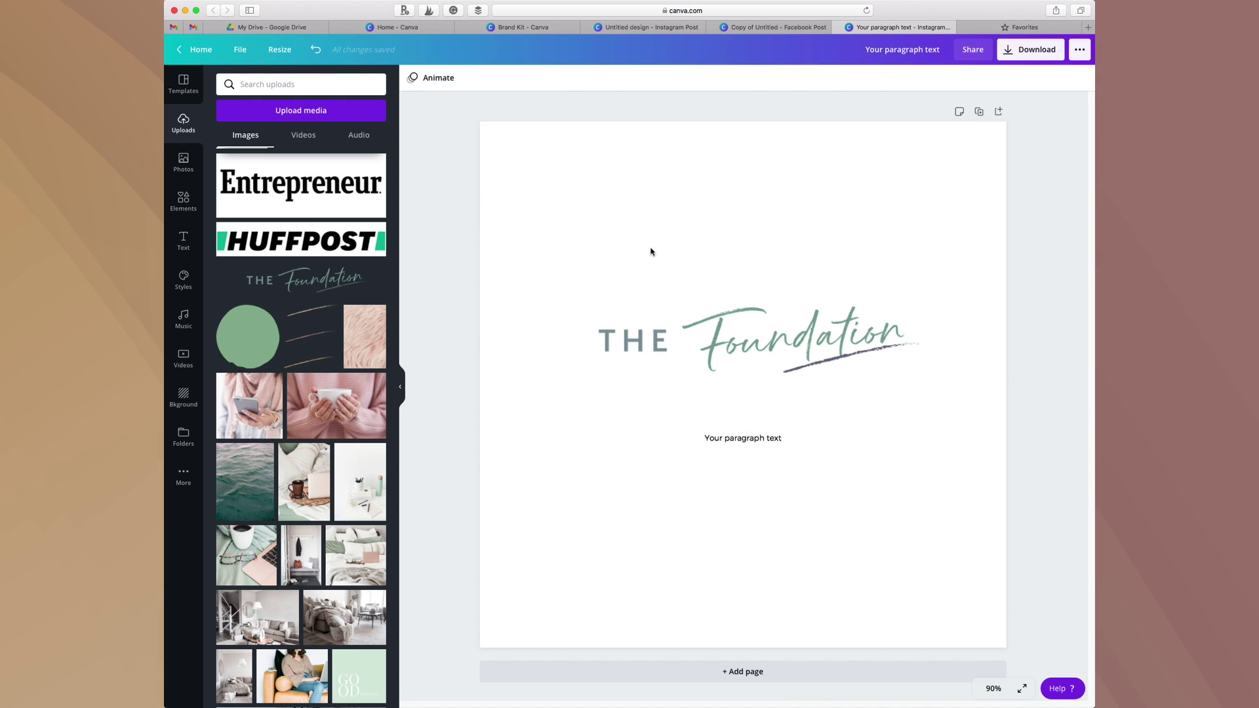
{"action": "left_click", "coordinate": [185, 164]}
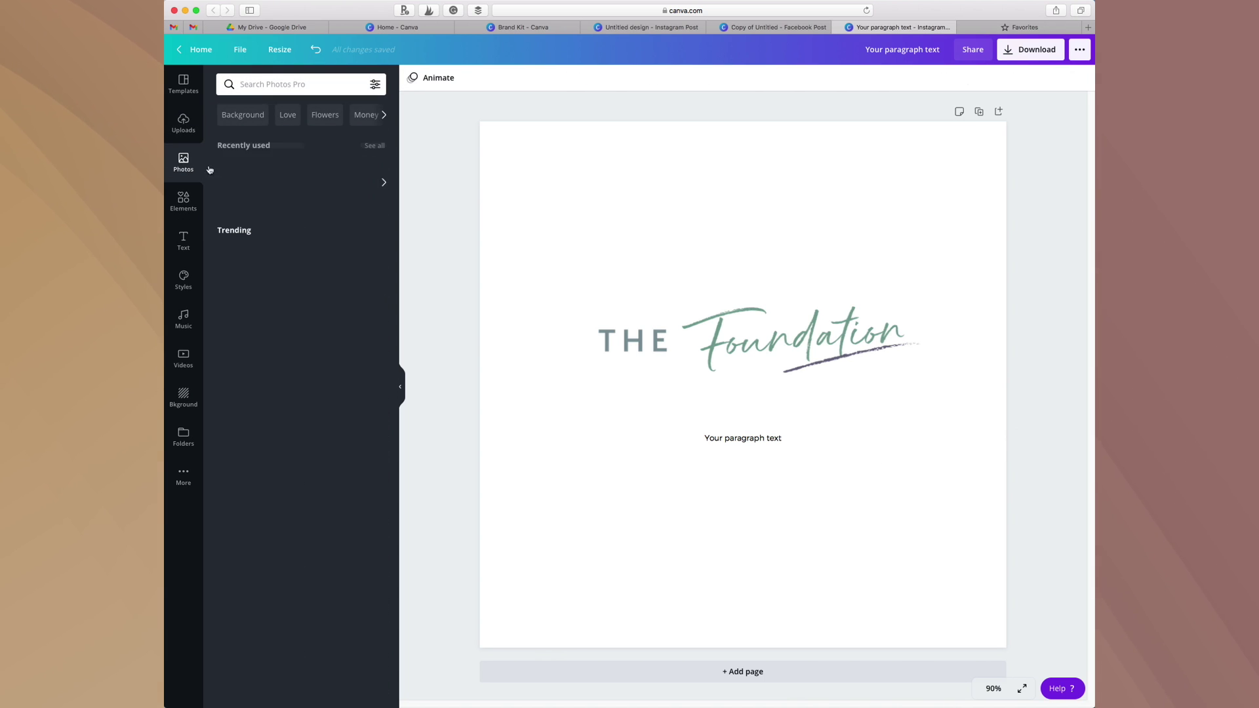
{"action": "left_click", "coordinate": [174, 128]}
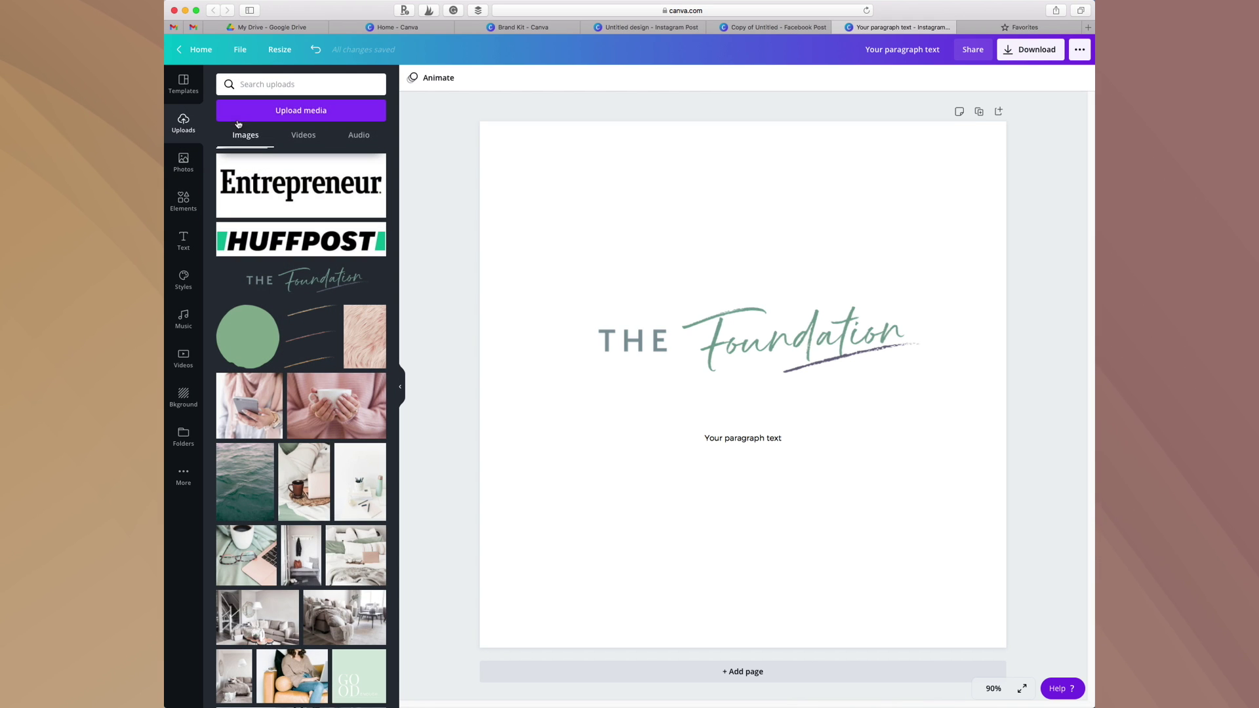
{"action": "left_click", "coordinate": [283, 116]}
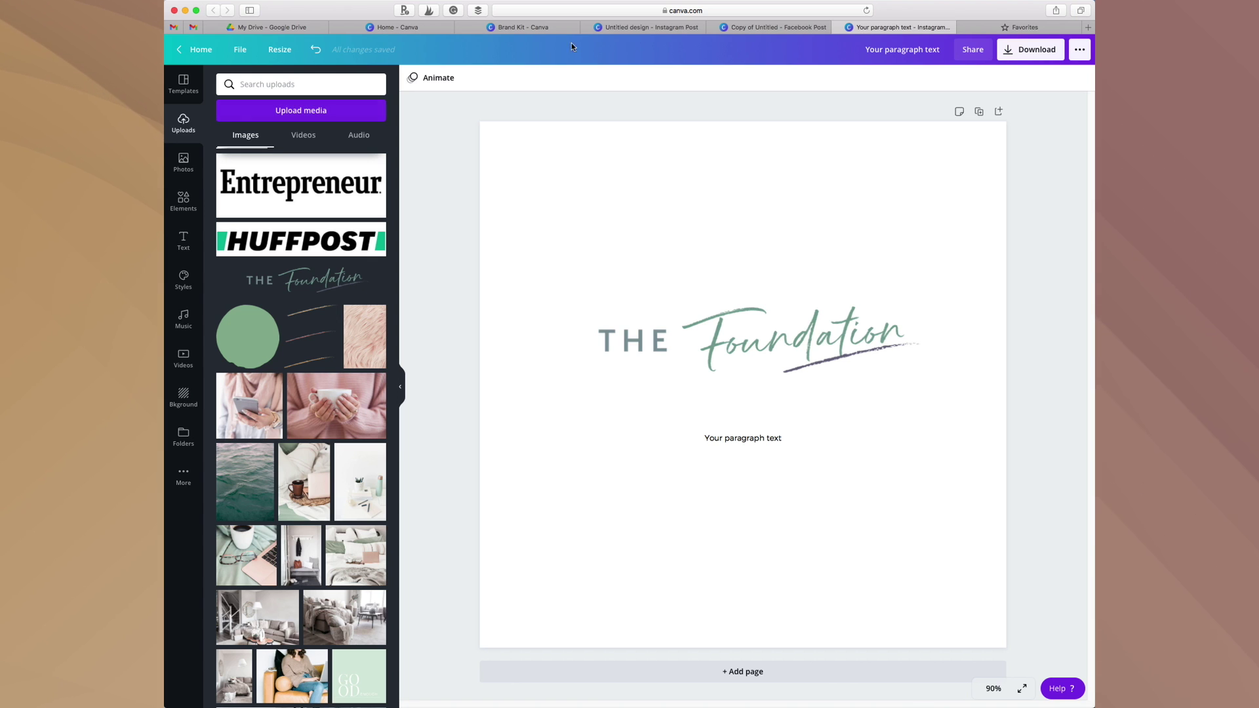
{"action": "left_click", "coordinate": [208, 53]}
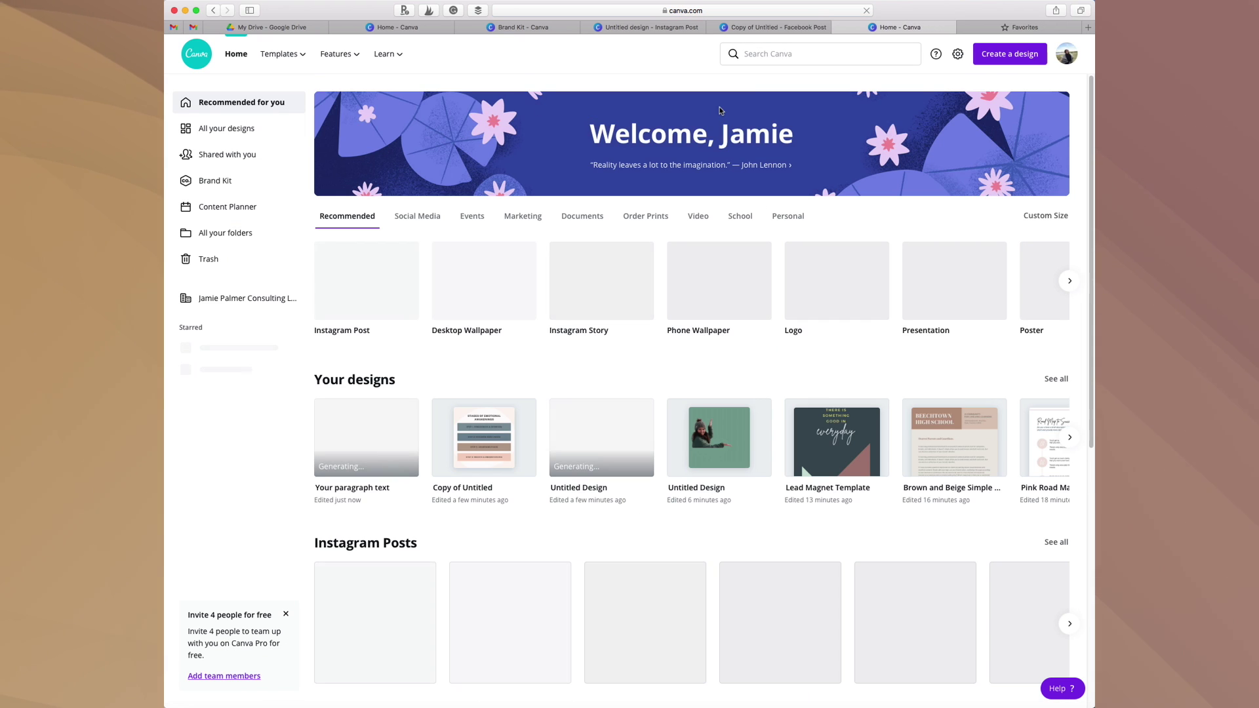
Search Canva for 'social media' and scroll through the template results
{"action": "left_click", "coordinate": [772, 53]}
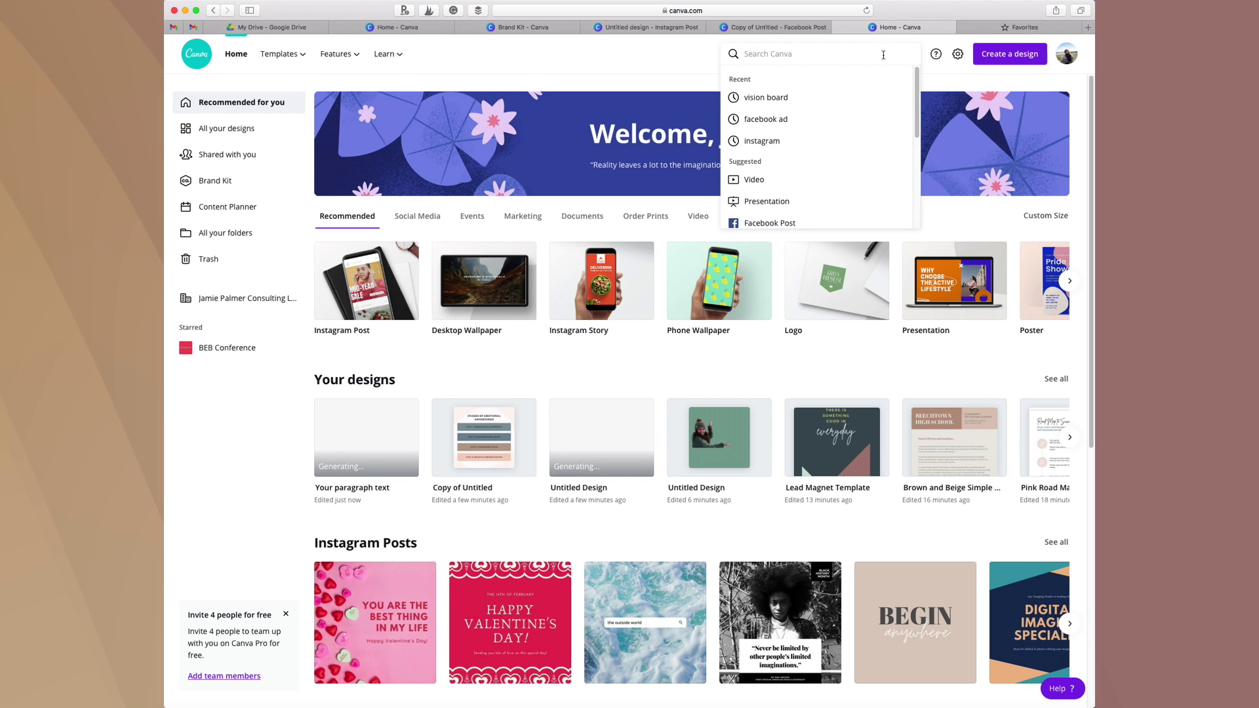
{"action": "type", "text": "social media"}
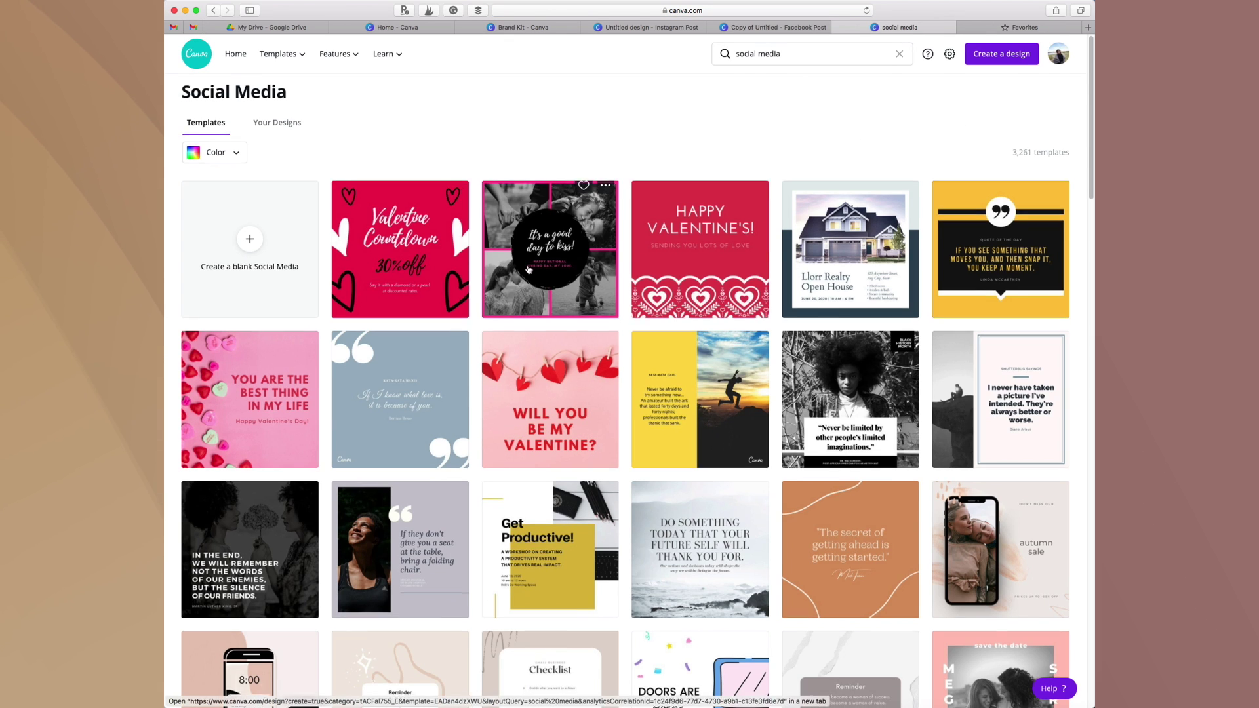
{"action": "scroll", "coordinate": [635, 205], "scroll_direction": "down", "scroll_amount": 10}
{"action": "scroll", "coordinate": [560, 269], "scroll_direction": "down", "scroll_amount": 20}
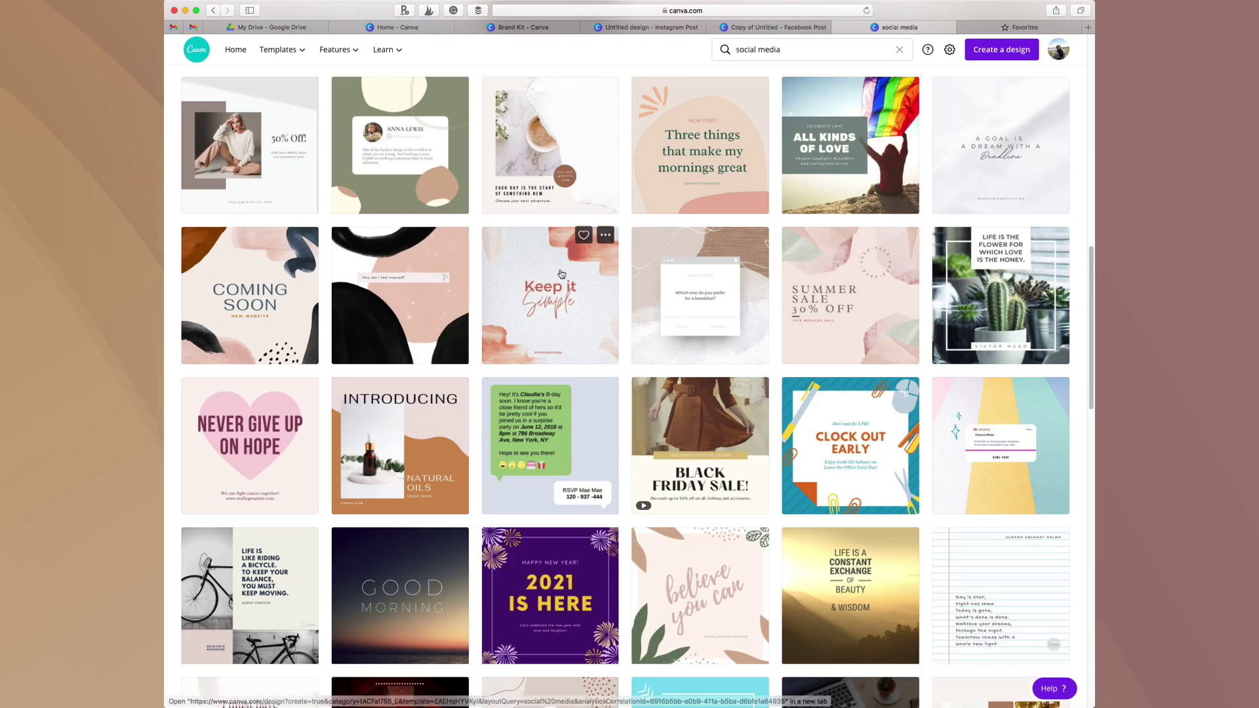
{"action": "scroll", "coordinate": [561, 274], "scroll_direction": "down", "scroll_amount": 20}
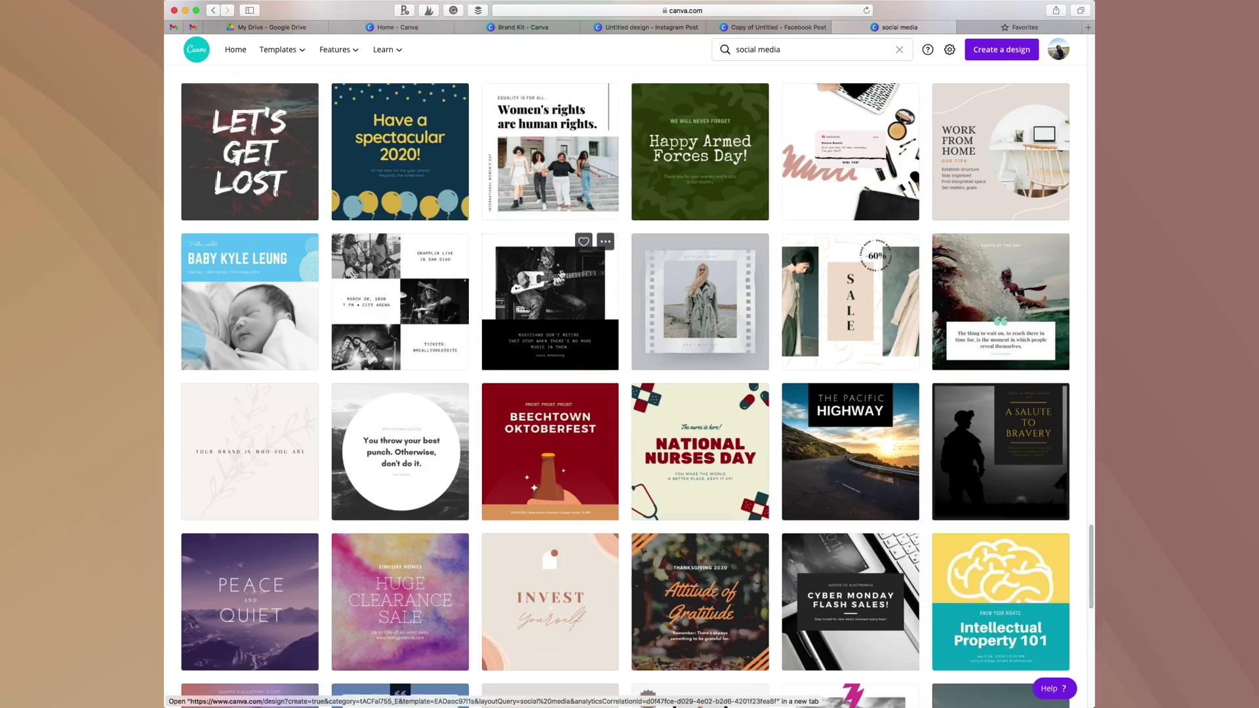
{"action": "scroll", "coordinate": [562, 274], "scroll_direction": "down", "scroll_amount": 3}
{"action": "scroll", "coordinate": [562, 274], "scroll_direction": "down", "scroll_amount": 2}
{"action": "scroll", "coordinate": [562, 274], "scroll_direction": "down", "scroll_amount": 6}
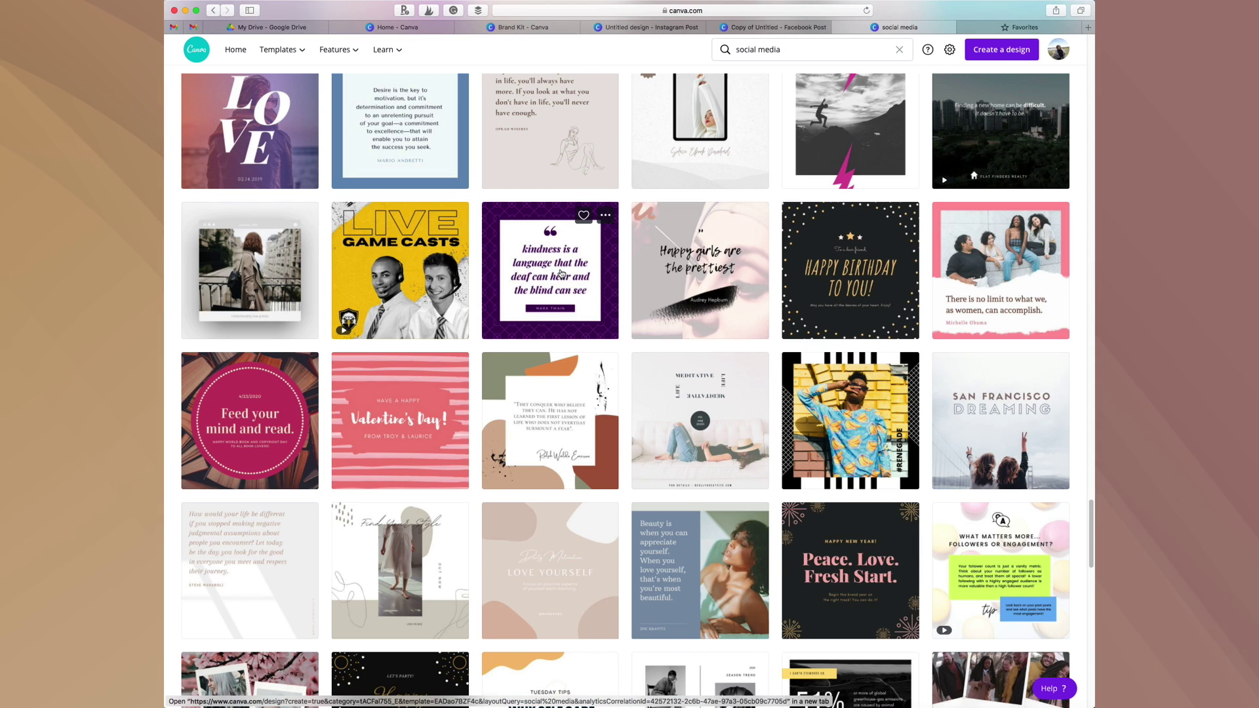
{"action": "scroll", "coordinate": [561, 274], "scroll_direction": "down", "scroll_amount": 3}
{"action": "scroll", "coordinate": [558, 274], "scroll_direction": "down", "scroll_amount": 4}
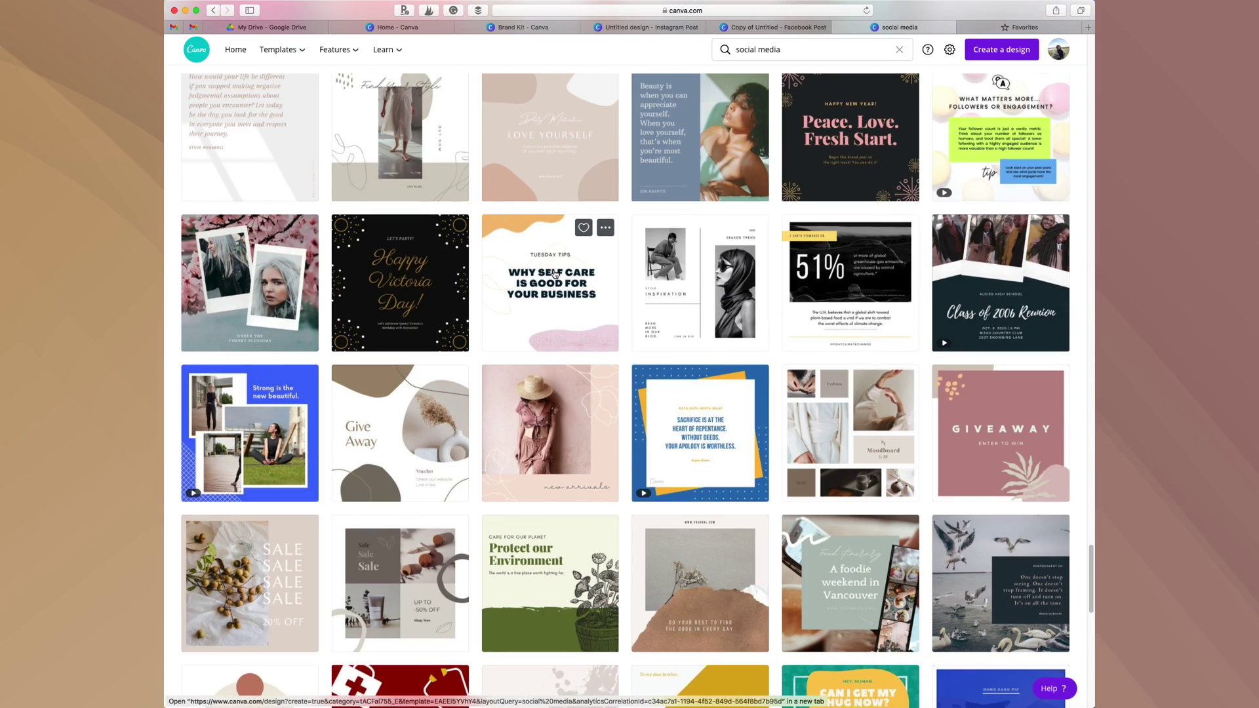
{"action": "scroll", "coordinate": [555, 274], "scroll_direction": "up", "scroll_amount": 2}
{"action": "scroll", "coordinate": [548, 272], "scroll_direction": "up", "scroll_amount": 2}
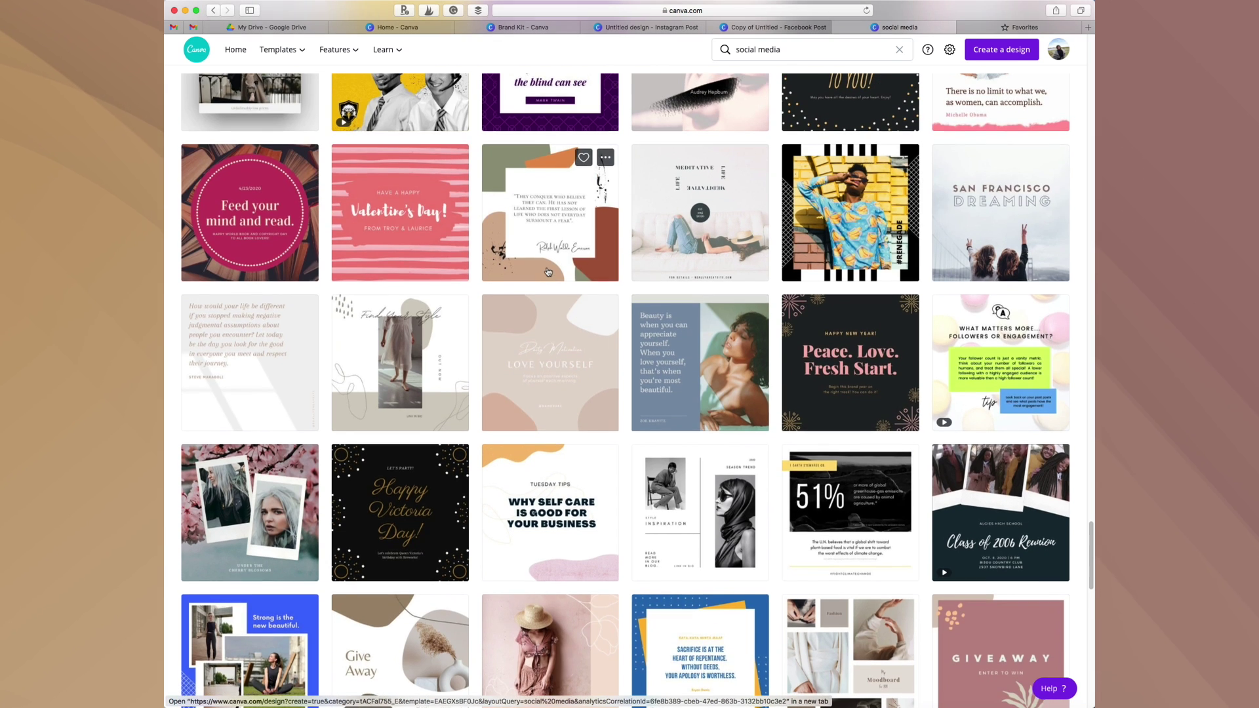
{"action": "scroll", "coordinate": [564, 273], "scroll_direction": "up", "scroll_amount": 2}
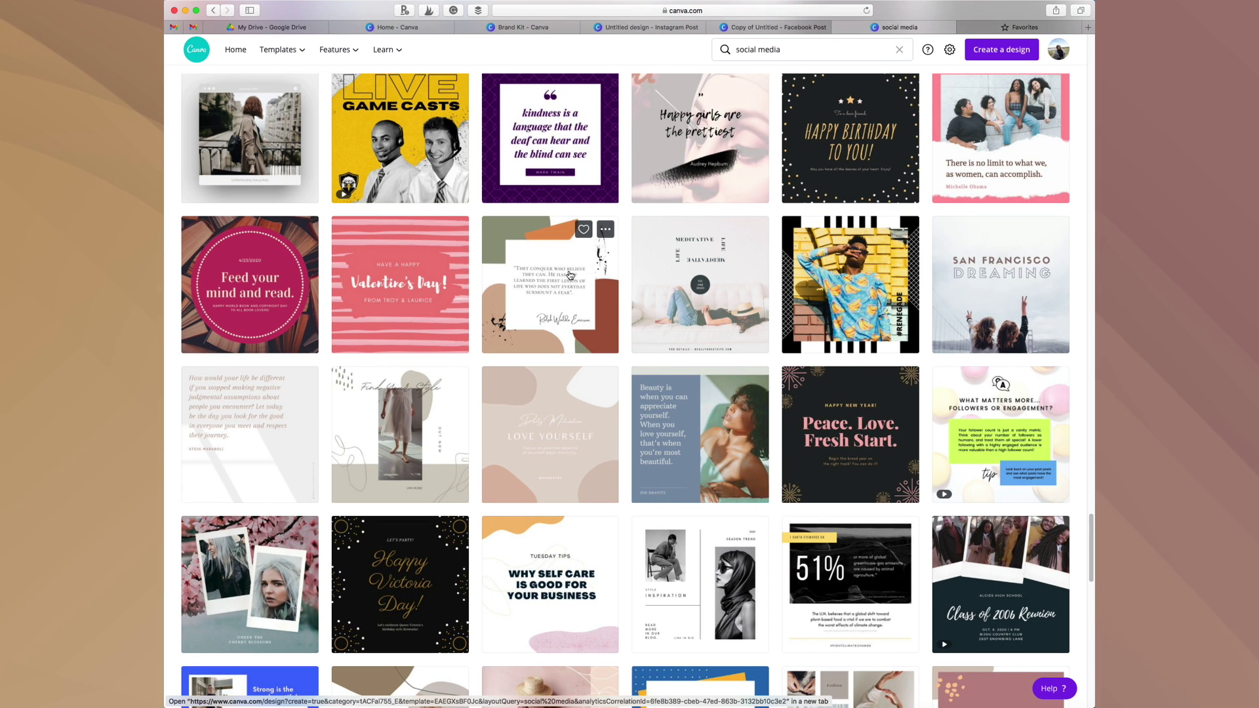
{"action": "scroll", "coordinate": [492, 269], "scroll_direction": "up", "scroll_amount": 2}
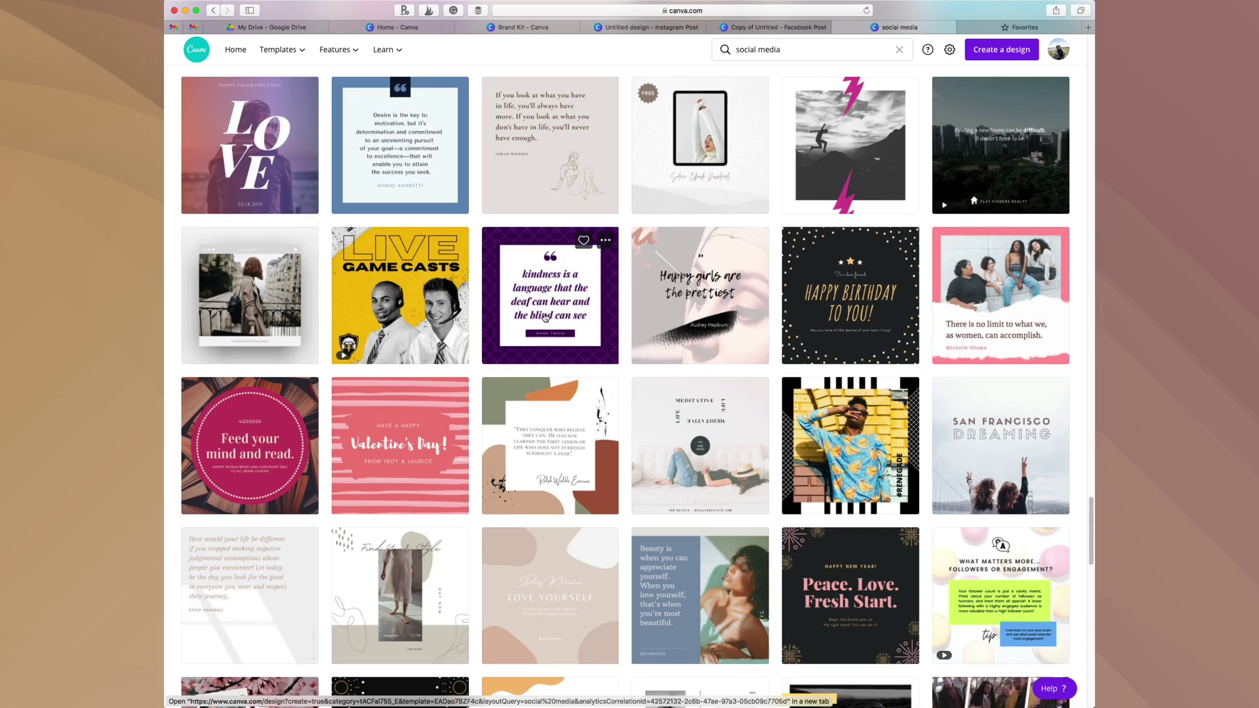